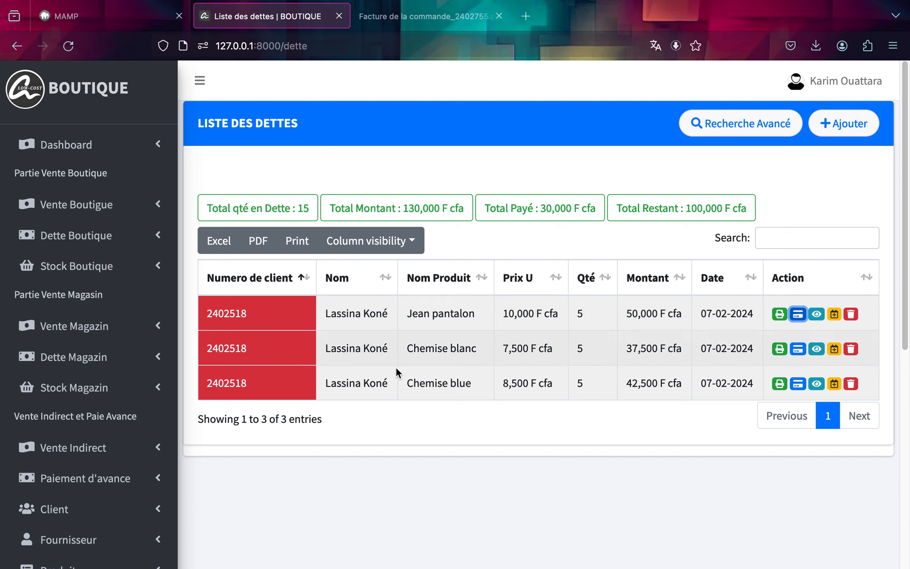
Record a 50000 payment on debt 2402518 using the BNDA bank account.
left_click(798, 315)
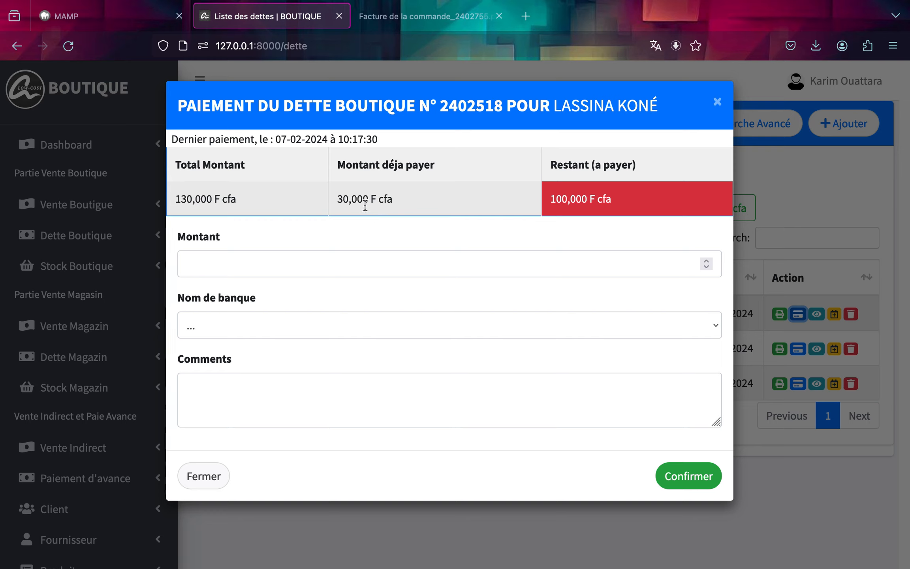
left_click(284, 270)
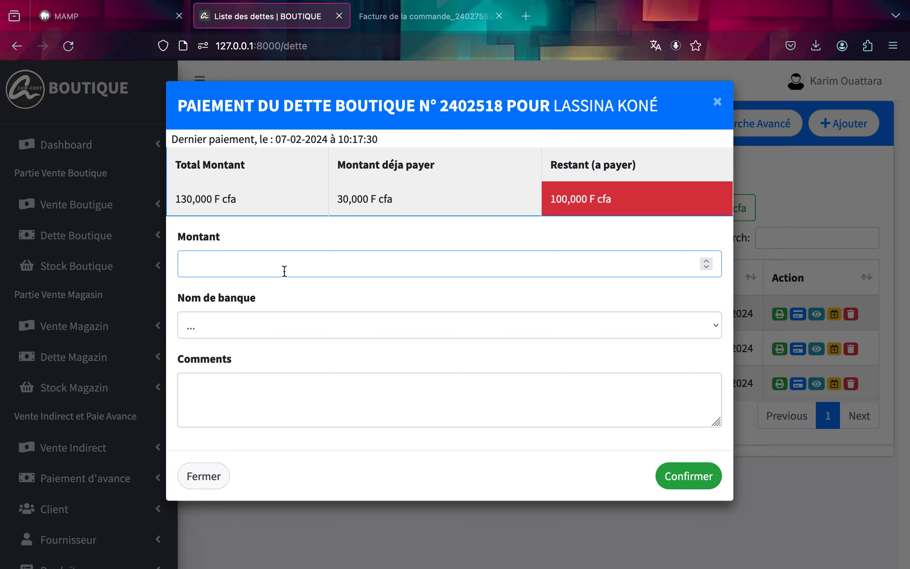
type("50000")
left_click(275, 330)
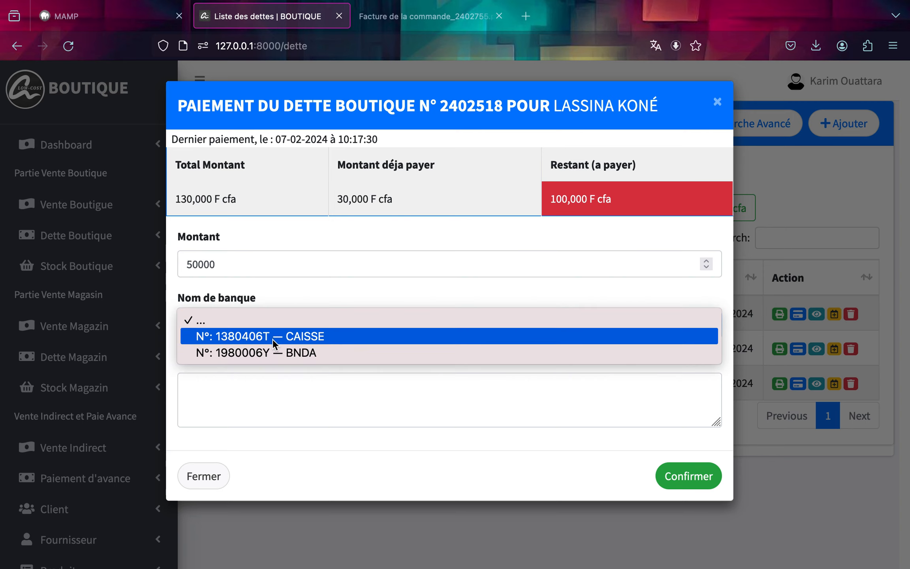
left_click(272, 346)
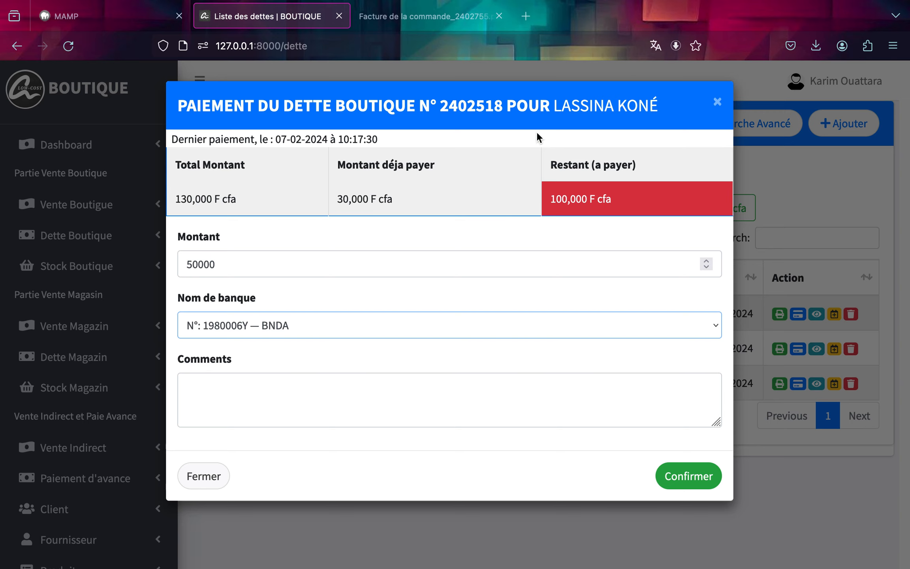
left_click(715, 479)
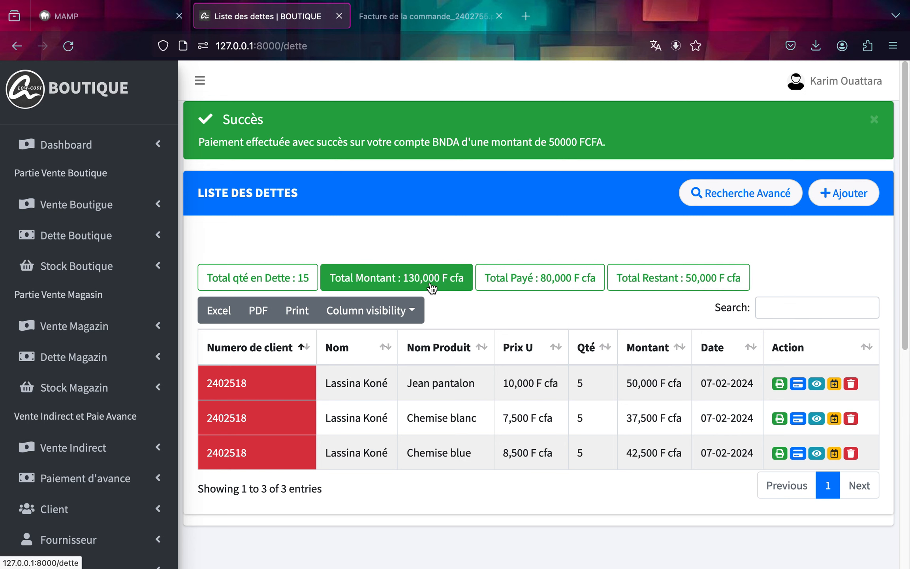
Reopen the debt's payment dialog to review the updated amounts, close it, and scroll the debt list.
left_click(798, 385)
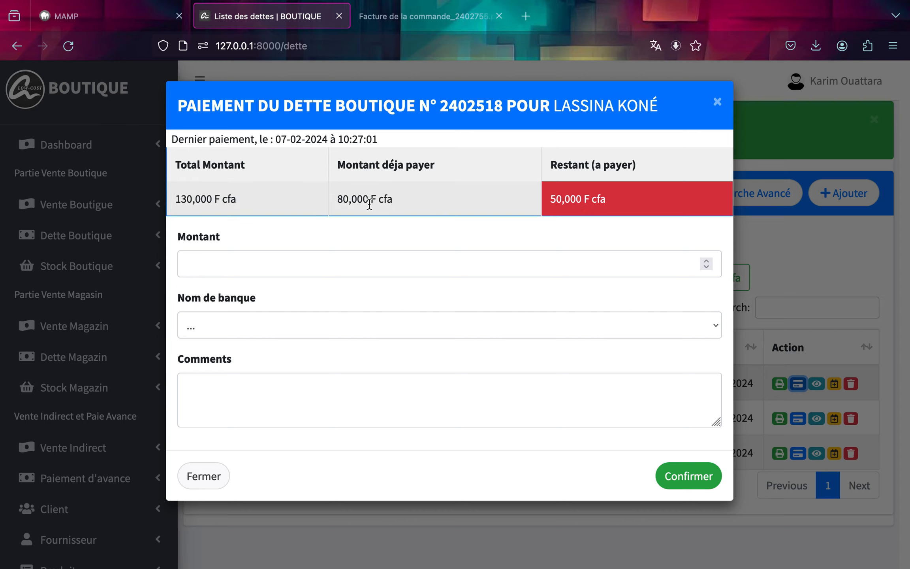
left_click(717, 110)
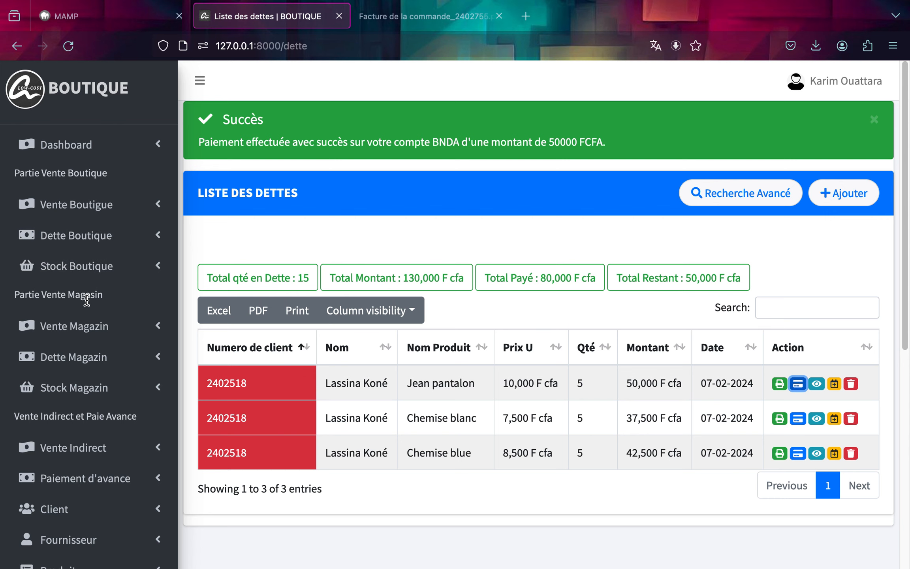
scroll(87, 296, "down", 3)
scroll(86, 300, "down", 6)
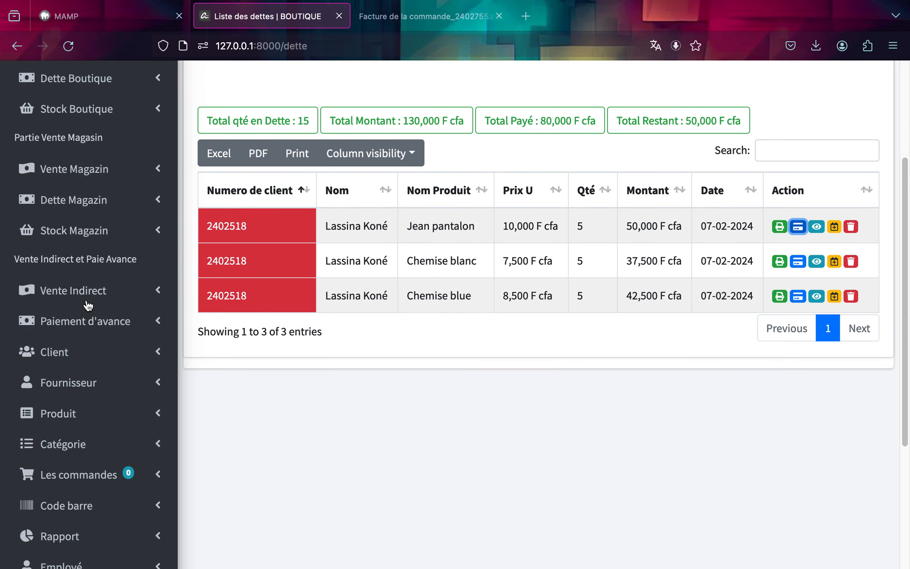
scroll(87, 304, "down", 3)
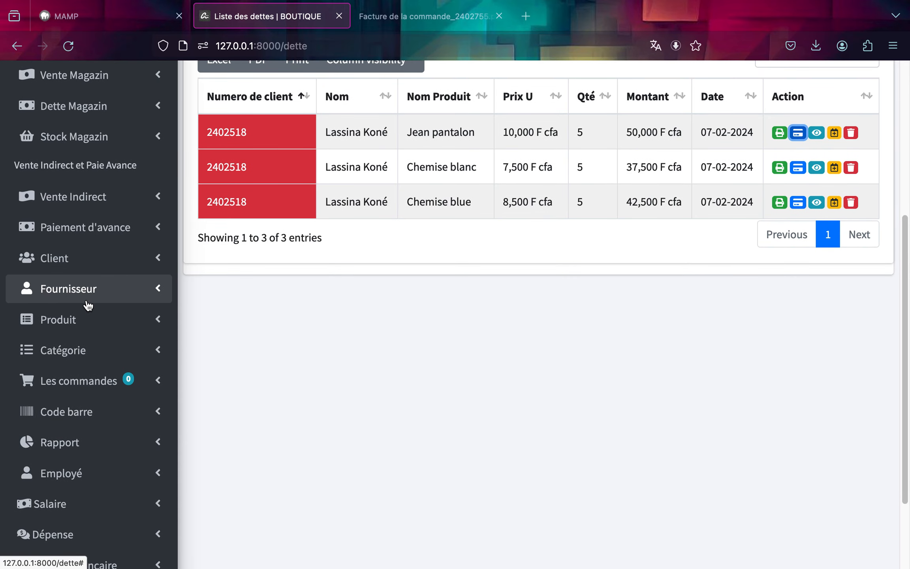
scroll(88, 305, "up", 1)
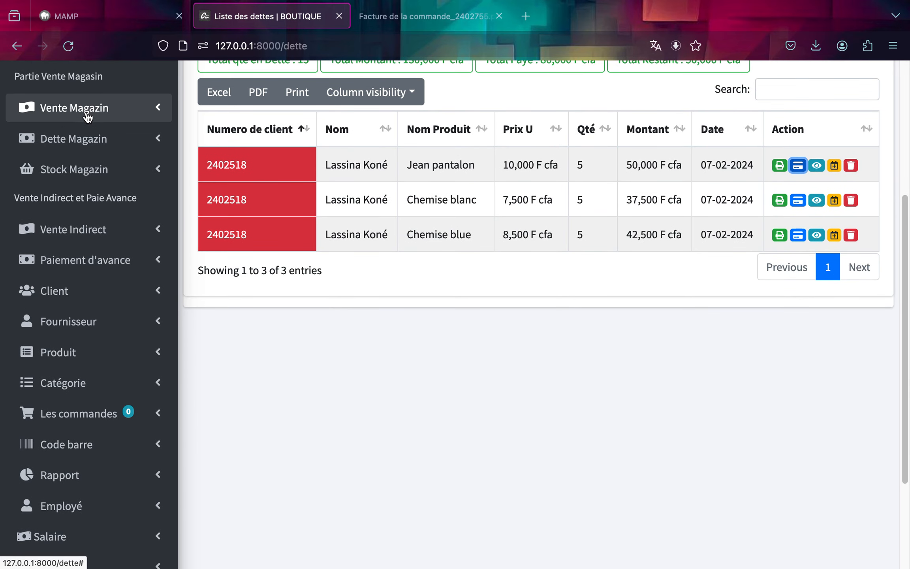
Browse the Magazin sale form, then review the Boutique and Magazin stock product lists.
left_click(90, 177)
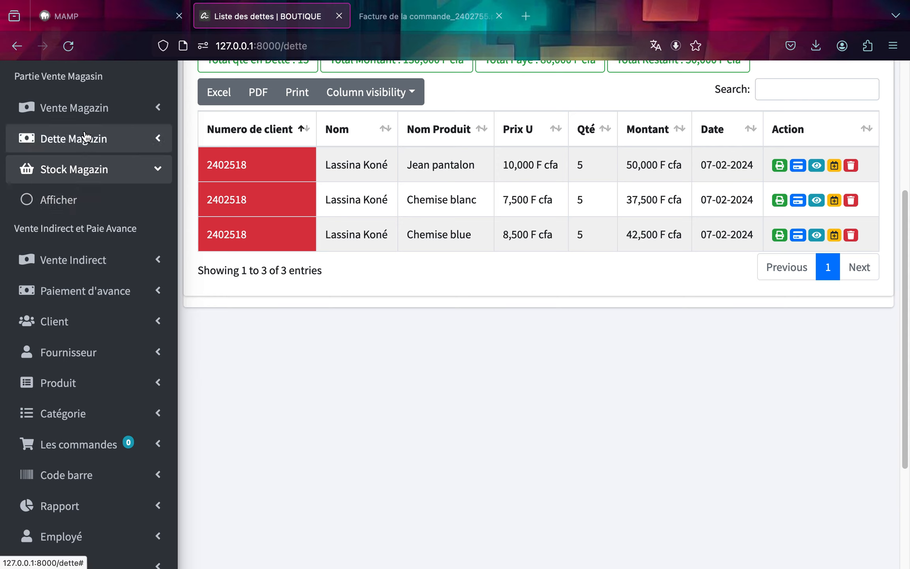
left_click(86, 119)
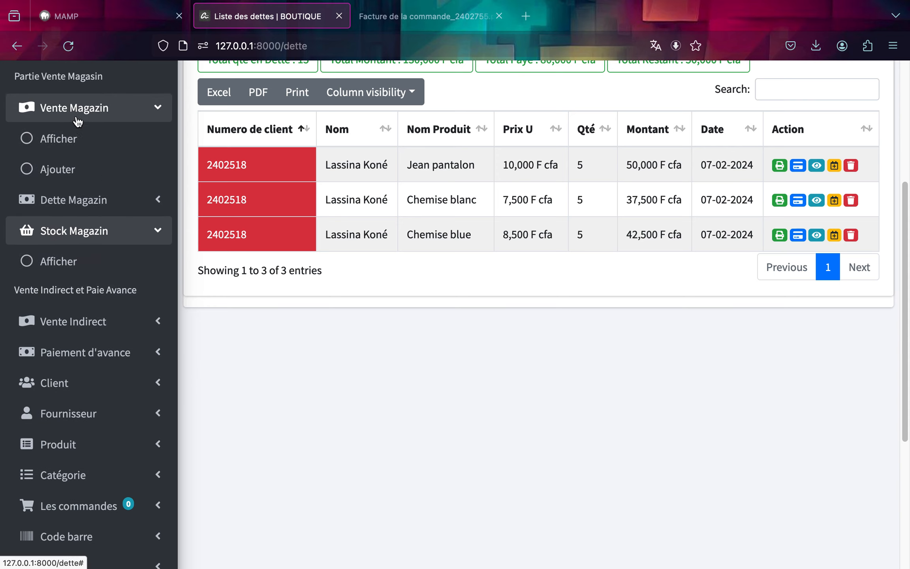
left_click(69, 174)
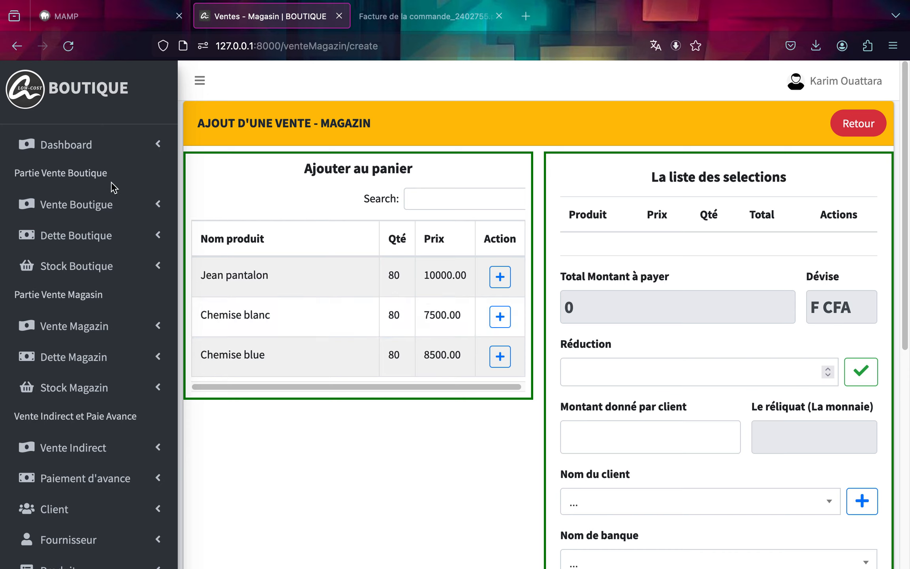
left_click(84, 272)
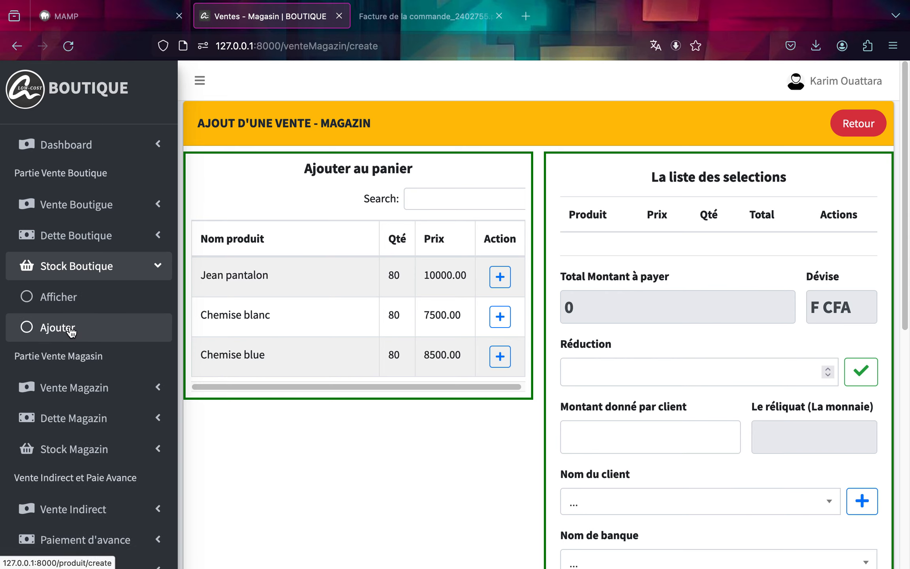
left_click(60, 297)
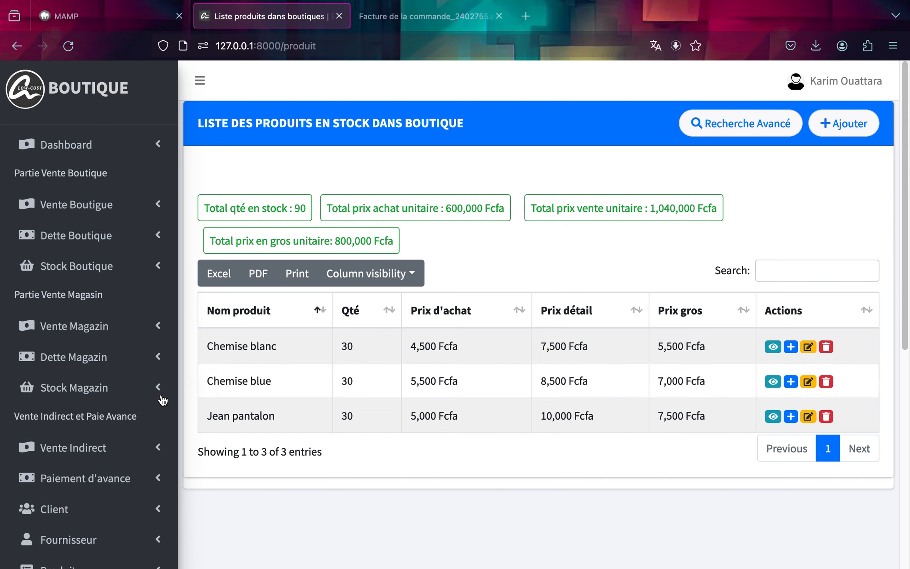
left_click(94, 388)
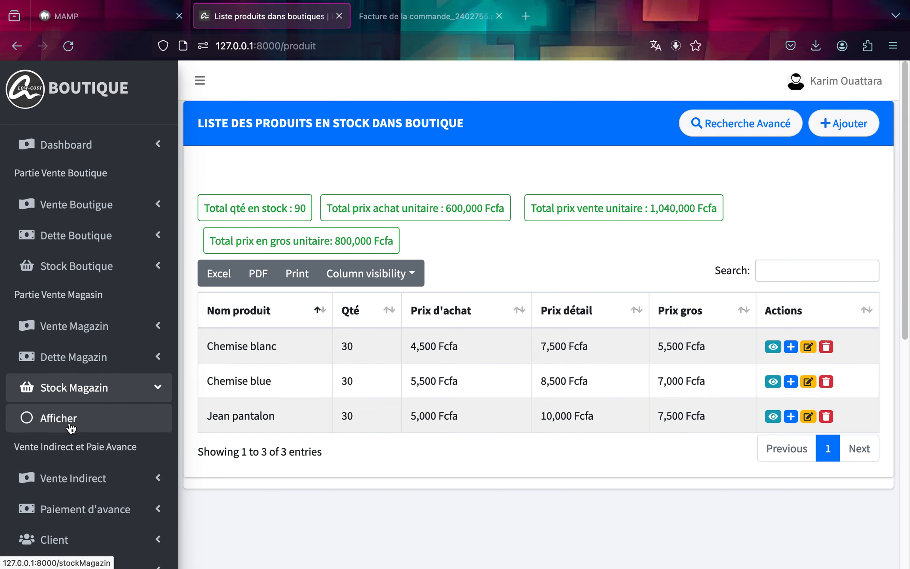
left_click(70, 425)
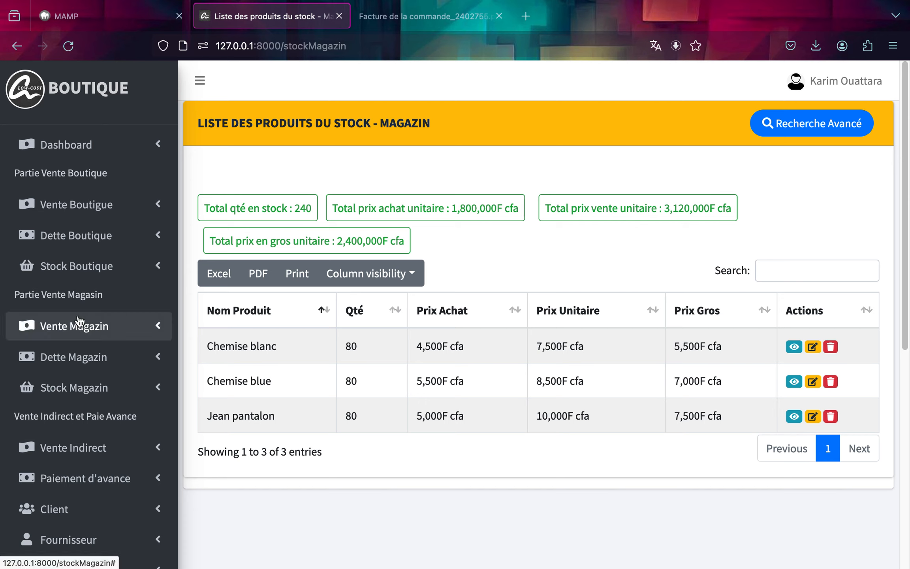
Open a new Magazin sale and add 5 Jean pantalon at Prix Unitaire to the cart.
left_click(81, 333)
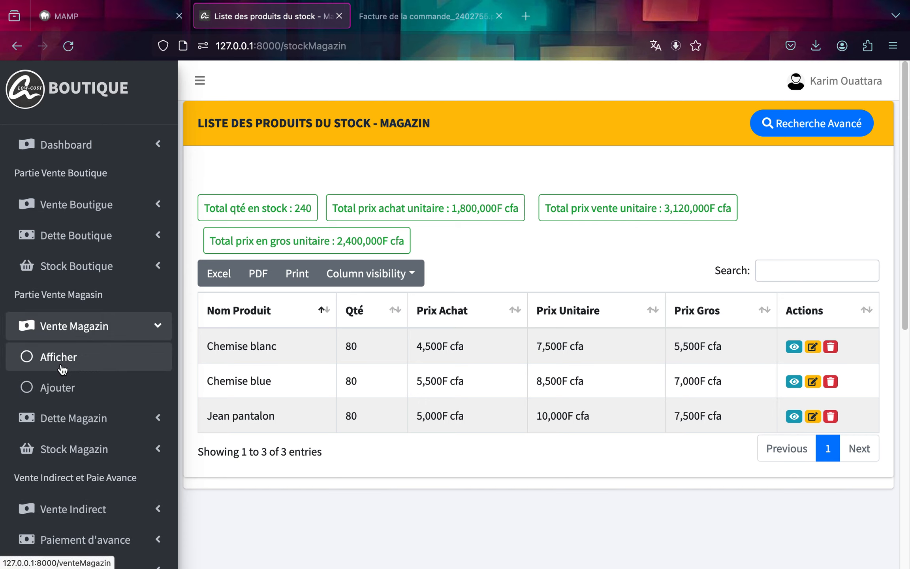
left_click(59, 387)
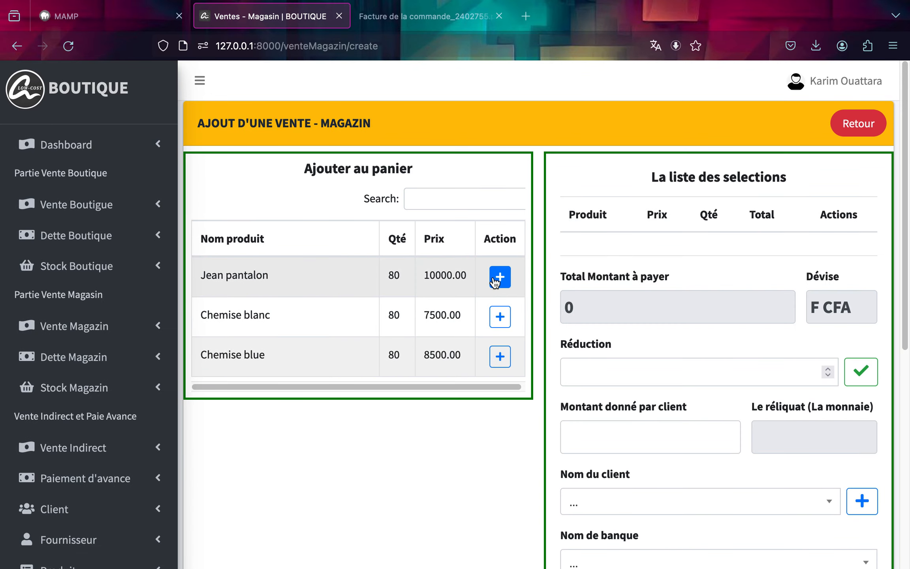
left_click(493, 280)
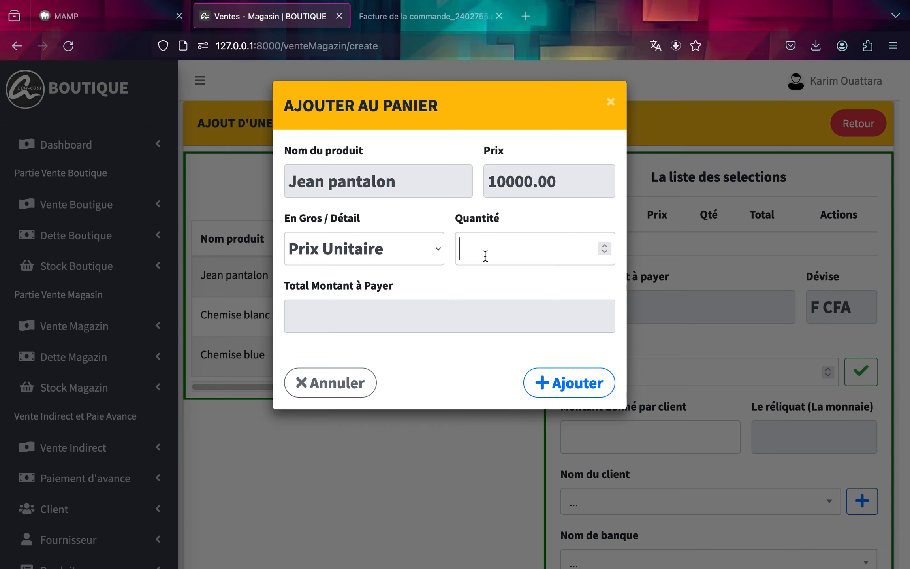
left_click(485, 256)
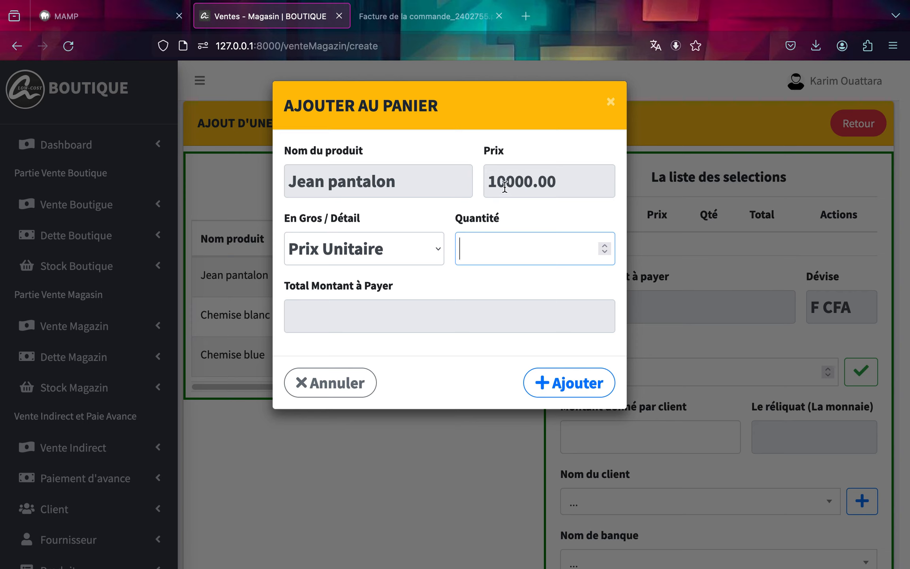
left_click(421, 248)
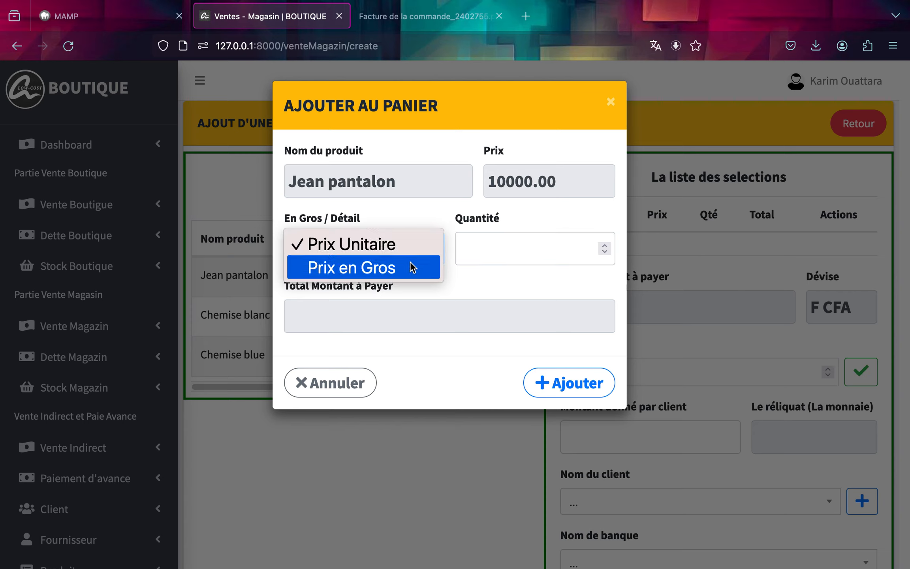
left_click(411, 268)
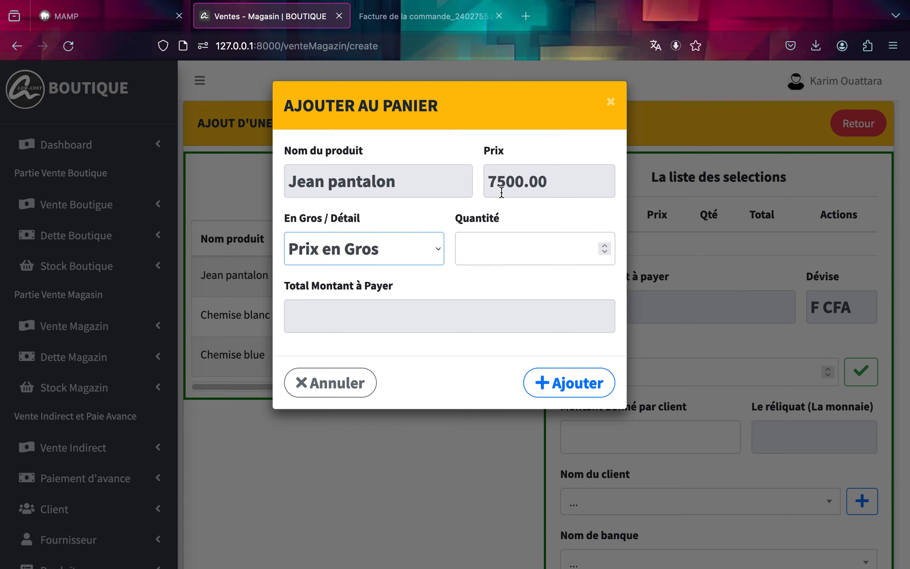
left_click(429, 251)
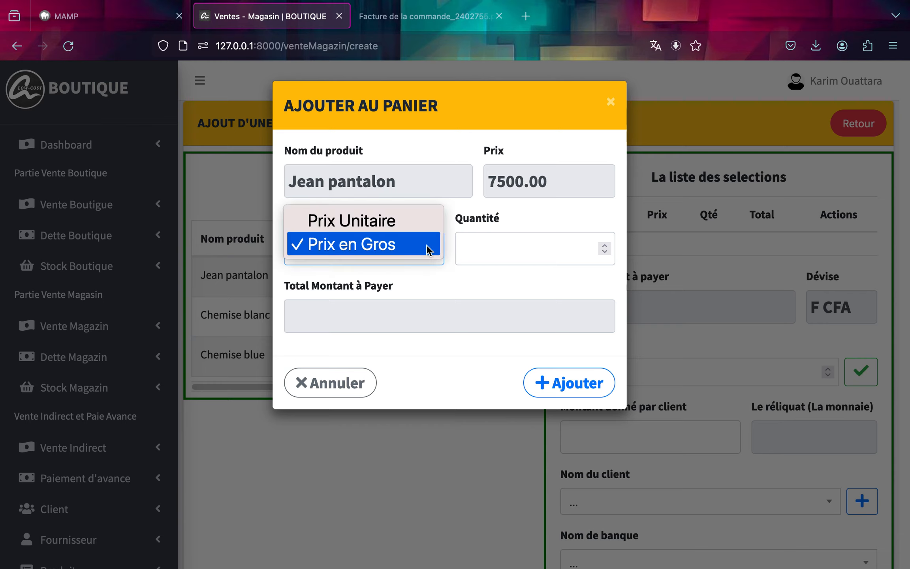
left_click(429, 224)
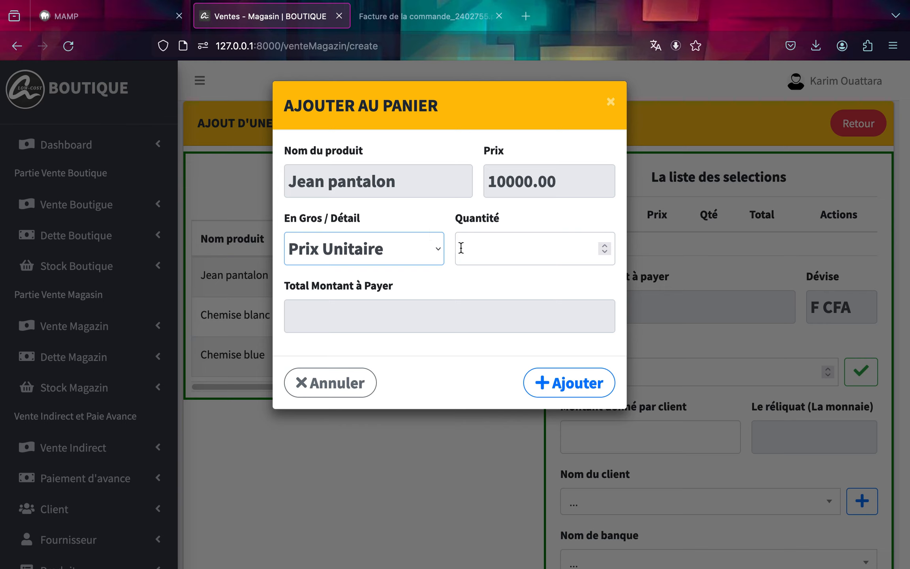
left_click(483, 244)
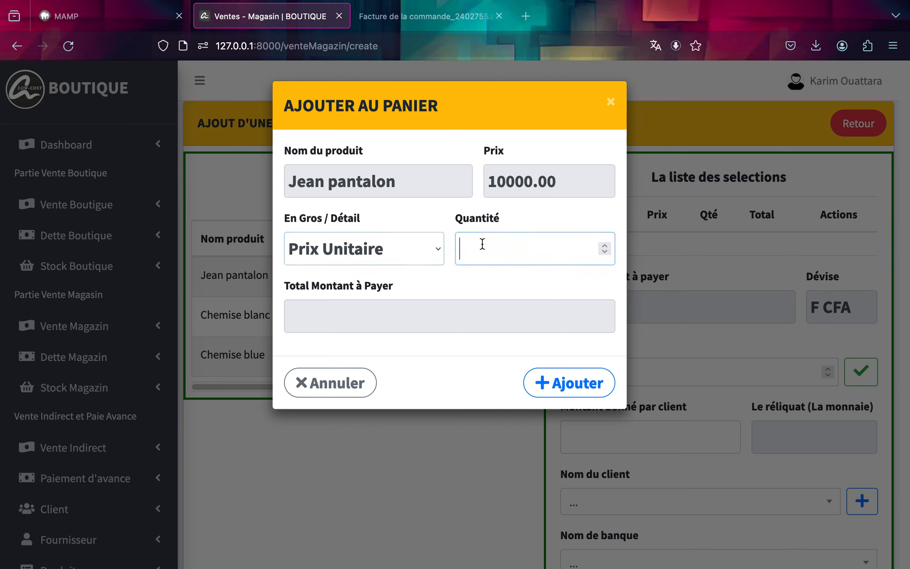
type("5")
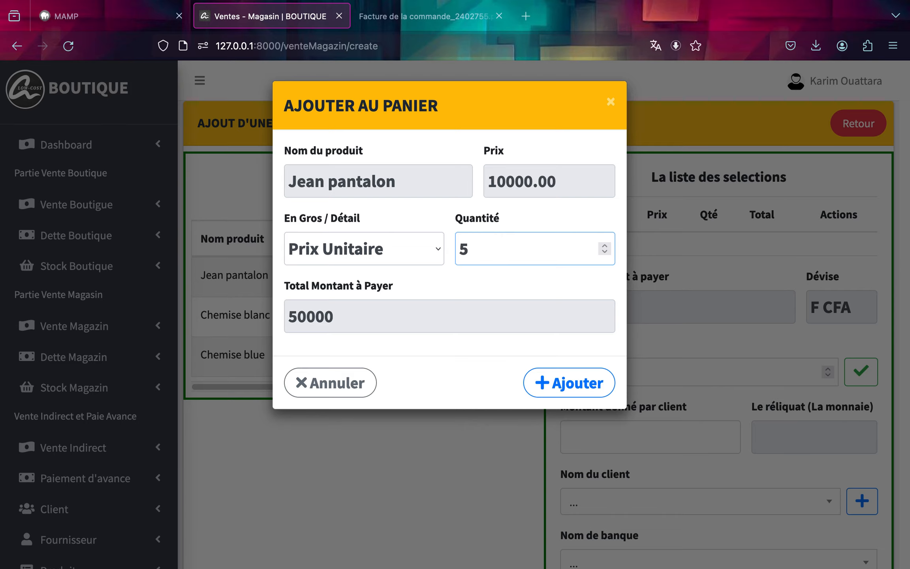
left_click(558, 382)
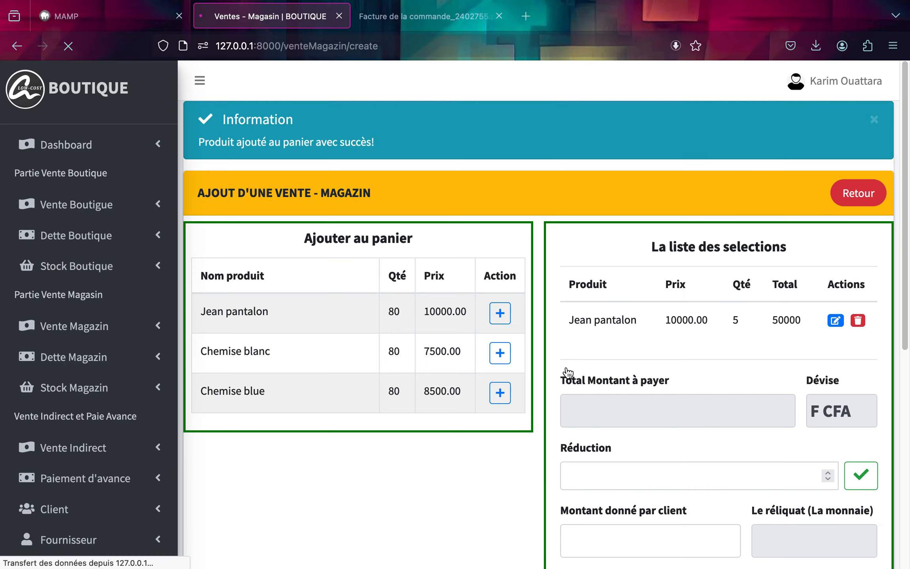
Add 5 Chemise blanc at Prix Unitaire to the cart.
left_click(500, 386)
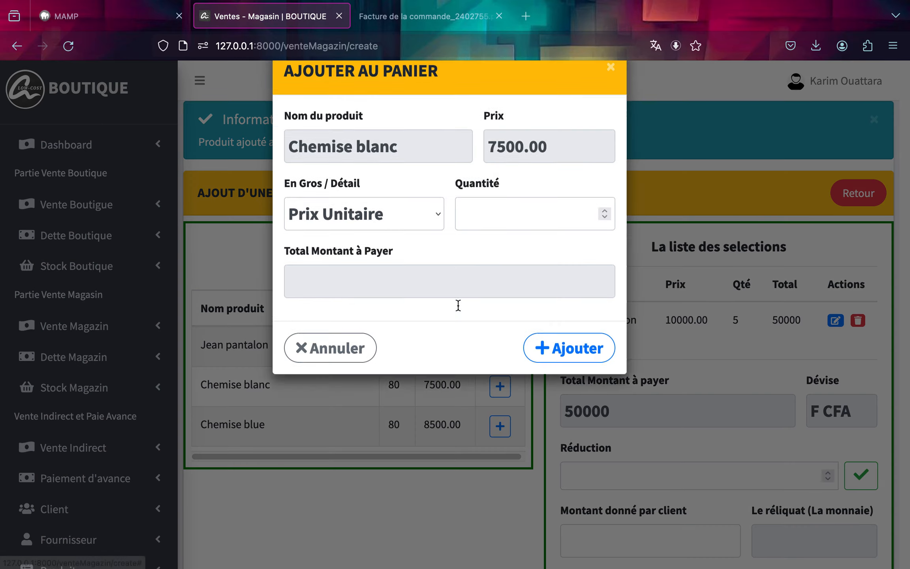
left_click(488, 260)
type("5")
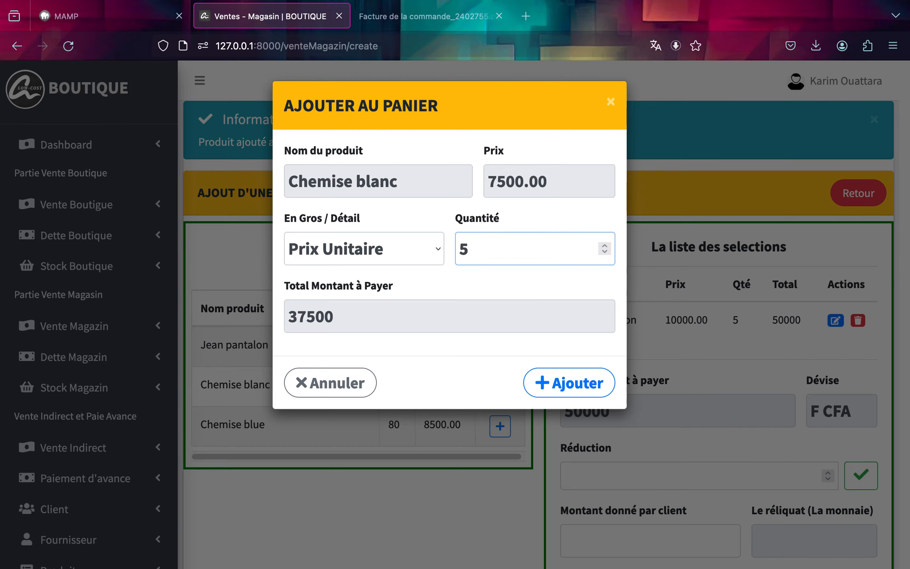
left_click(553, 390)
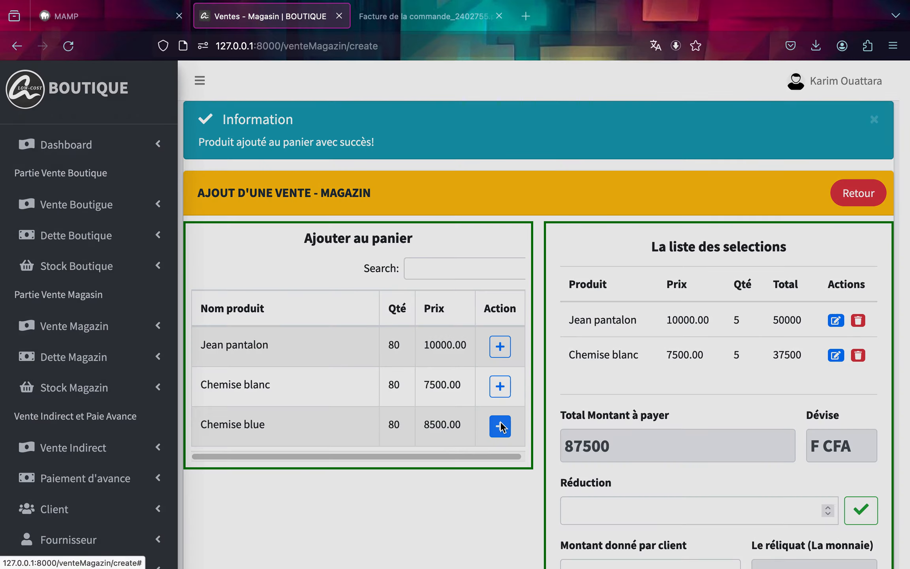
Add 5 Chemise blue at Prix Unitaire to the cart.
left_click(500, 426)
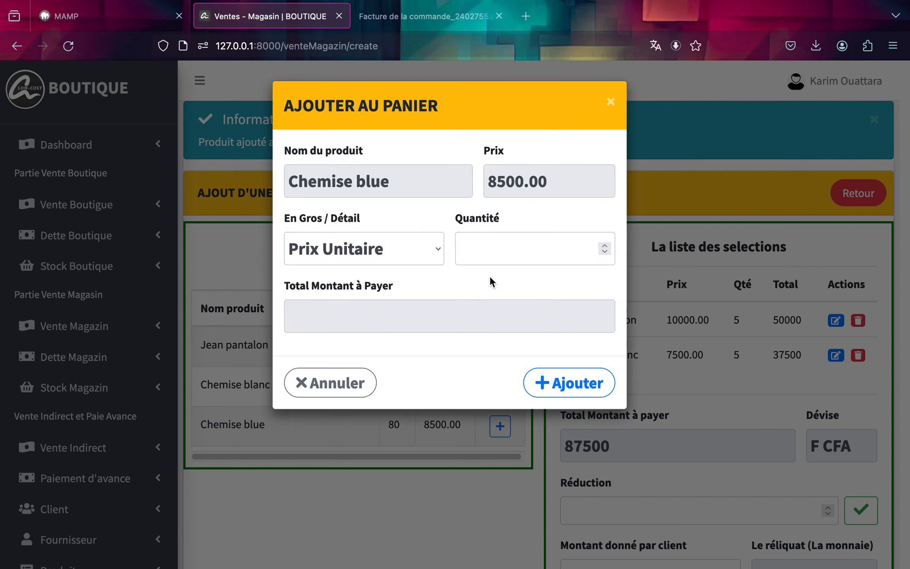
left_click(497, 243)
type("5")
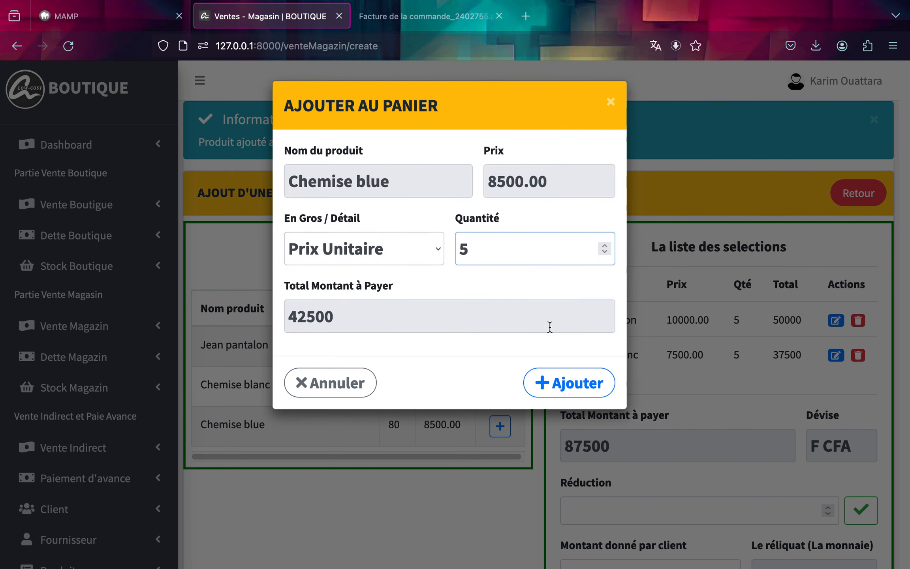
left_click(553, 376)
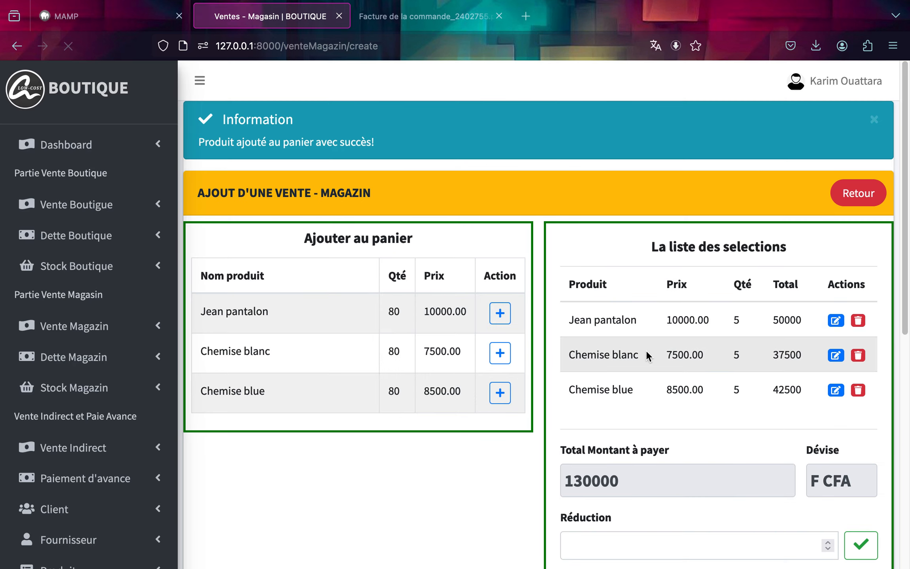
scroll(641, 348, "down", 3)
scroll(646, 351, "down", 3)
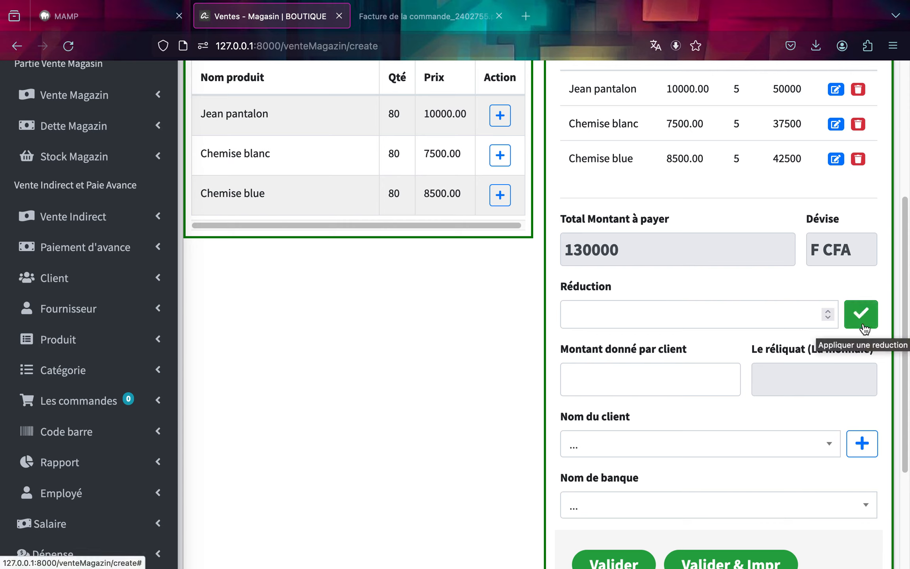
Enter 130000 as the amount given by the client for the sale.
double_click(582, 249)
key("super+c")
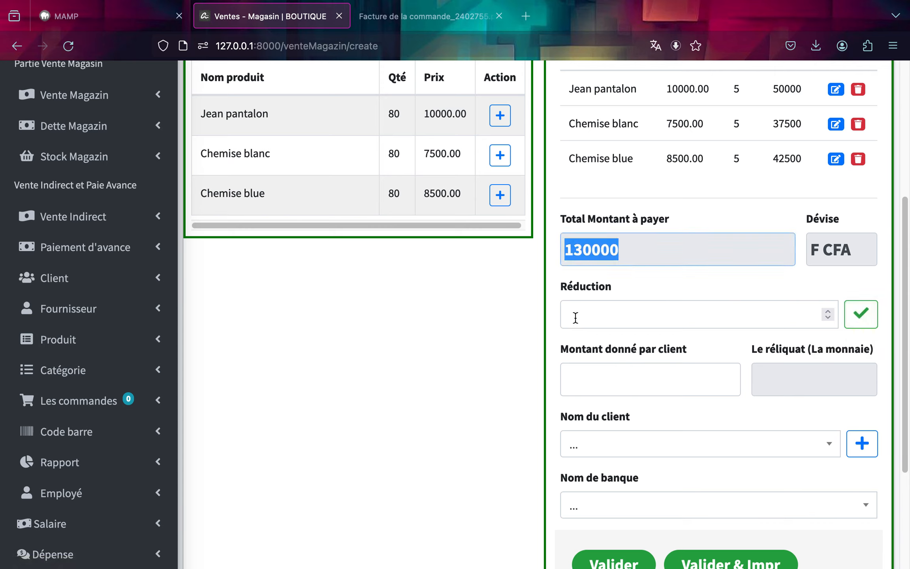
left_click(575, 380)
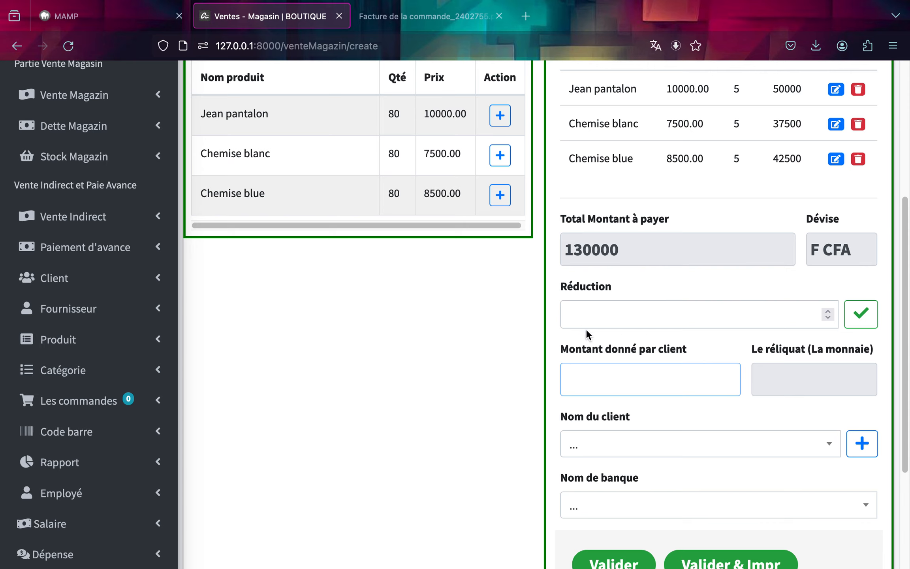
key("super+v")
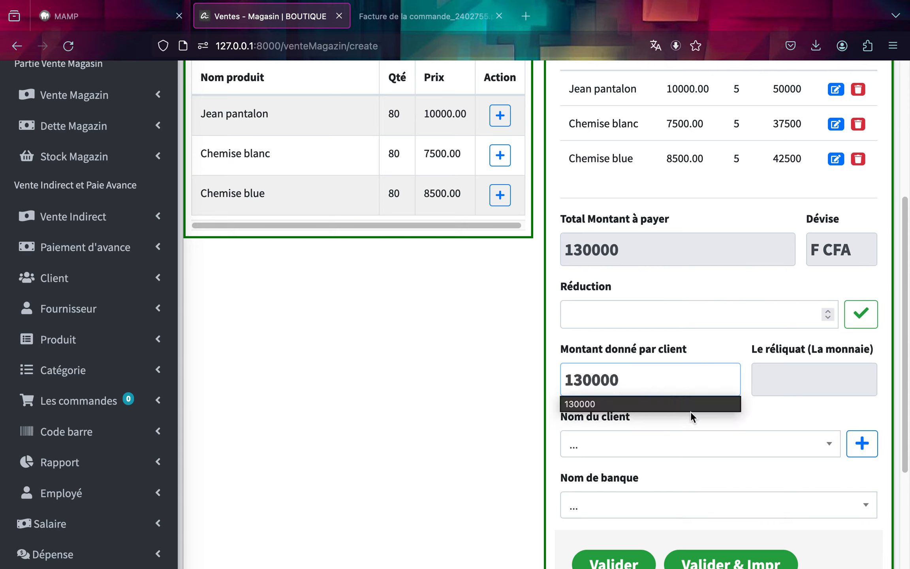
left_click(719, 417)
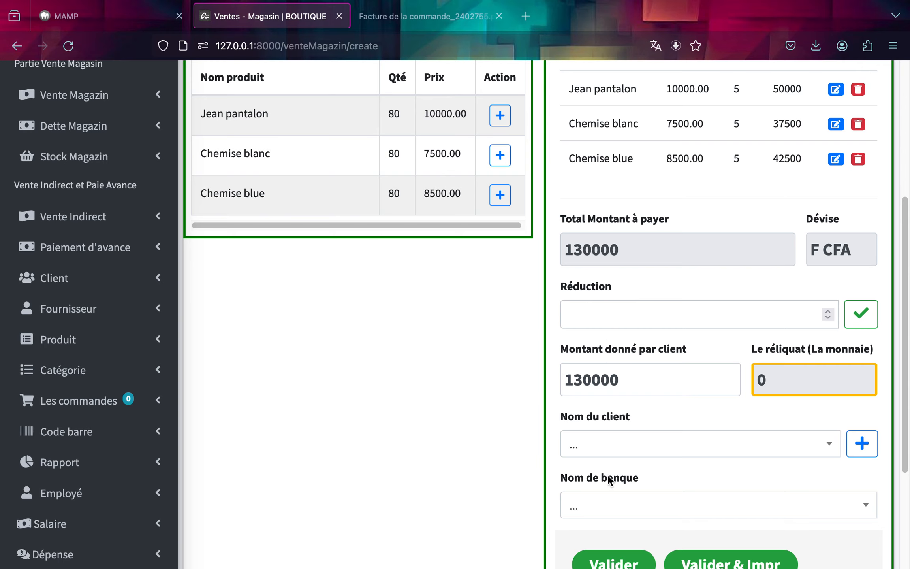
Open the add-client form and enter the new client's full name.
left_click(613, 451)
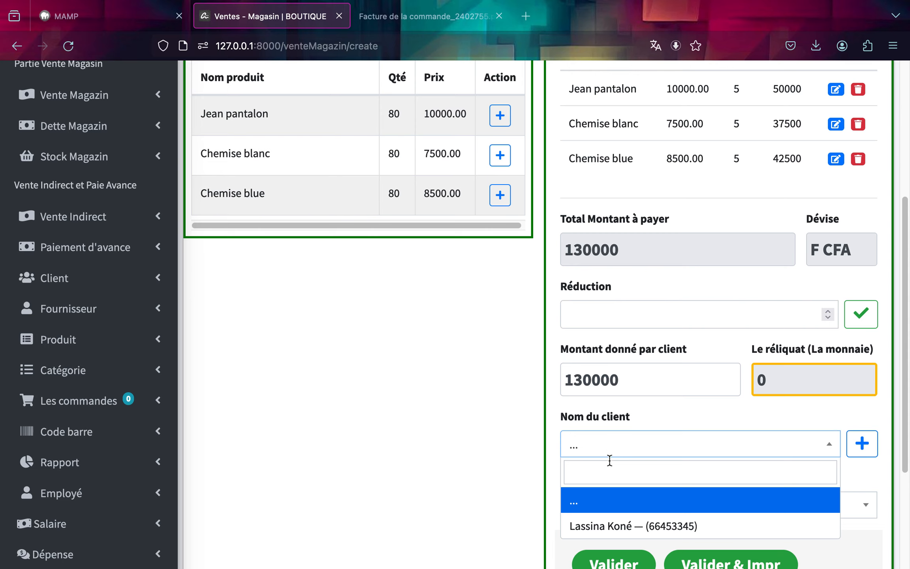
left_click(655, 438)
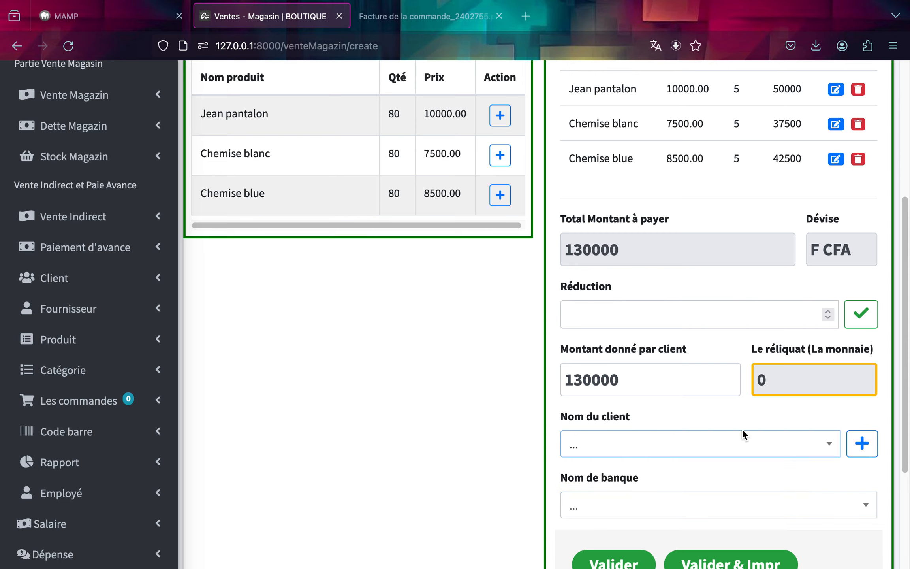
left_click(862, 443)
left_click(501, 176)
type("M")
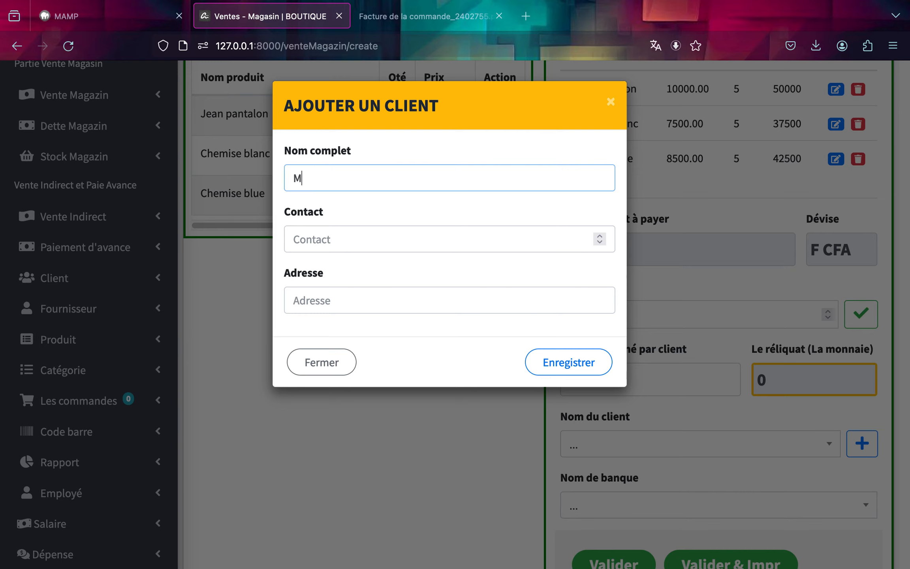
type("ou")
key("BackSpace")
key("BackSpace")
key("BackSpace")
key("Tab")
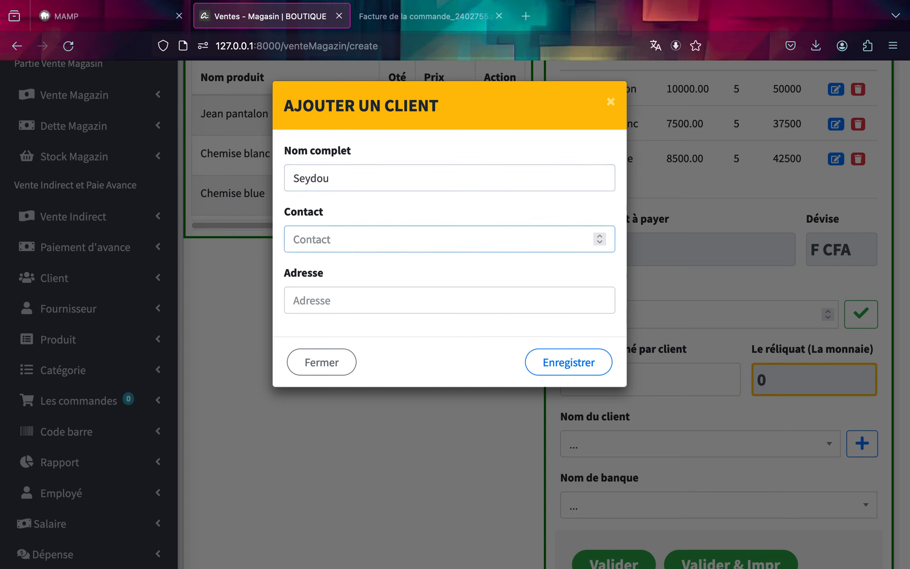
left_click(539, 172)
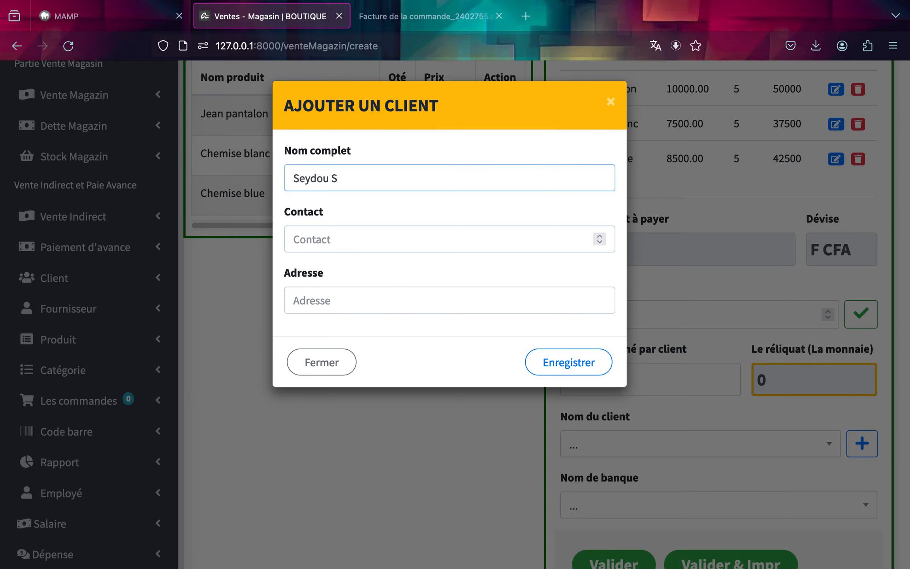
Fill in the client's contact number and address, then save the new client.
left_click(517, 242)
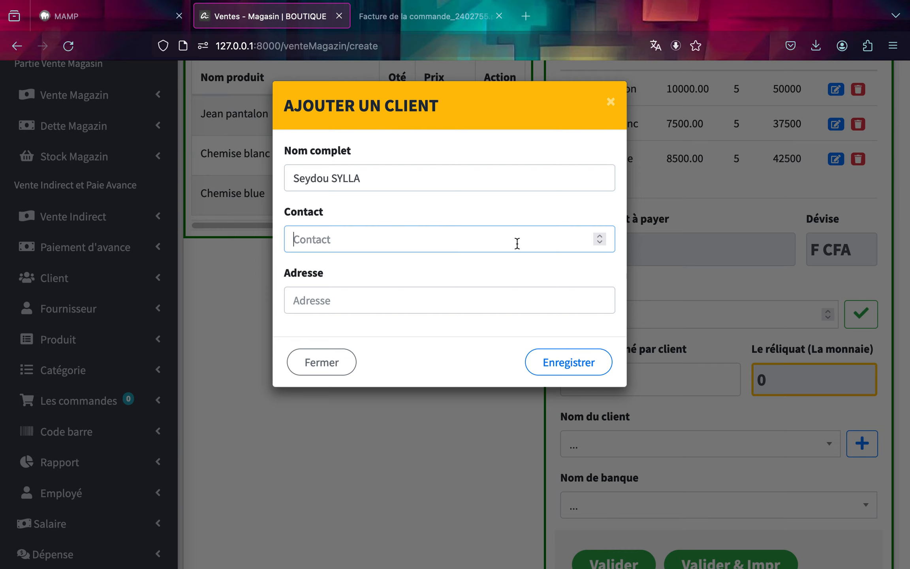
type("6534567")
type("5")
left_click(360, 299)
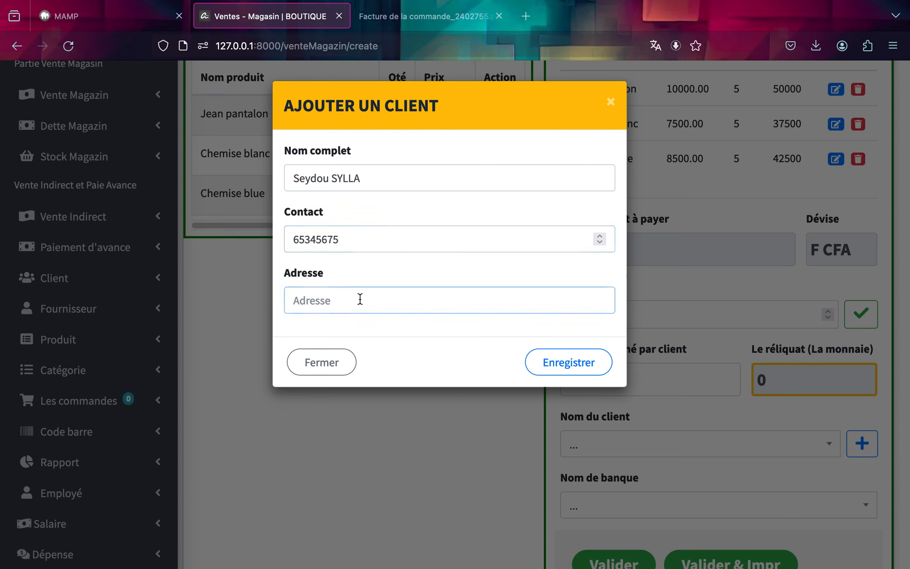
type("Sokoniko")
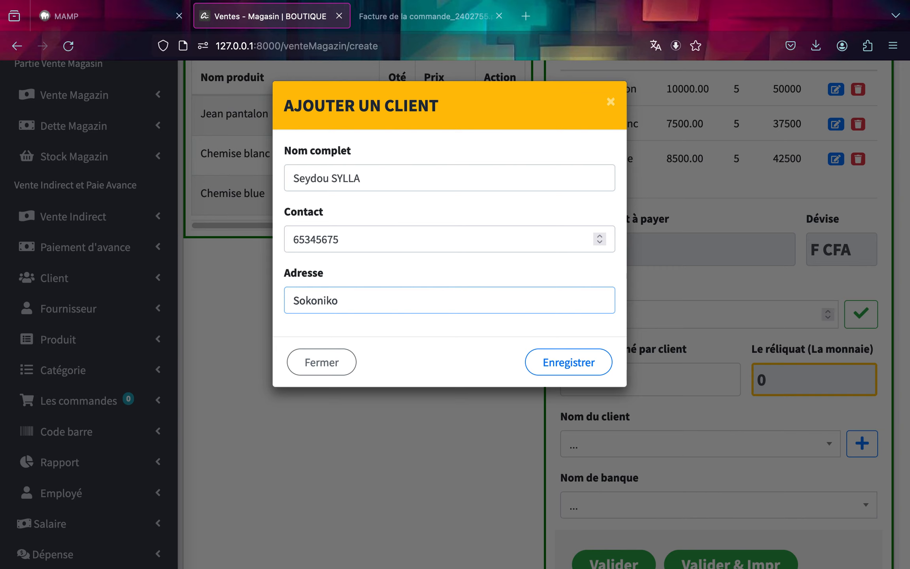
left_click(582, 364)
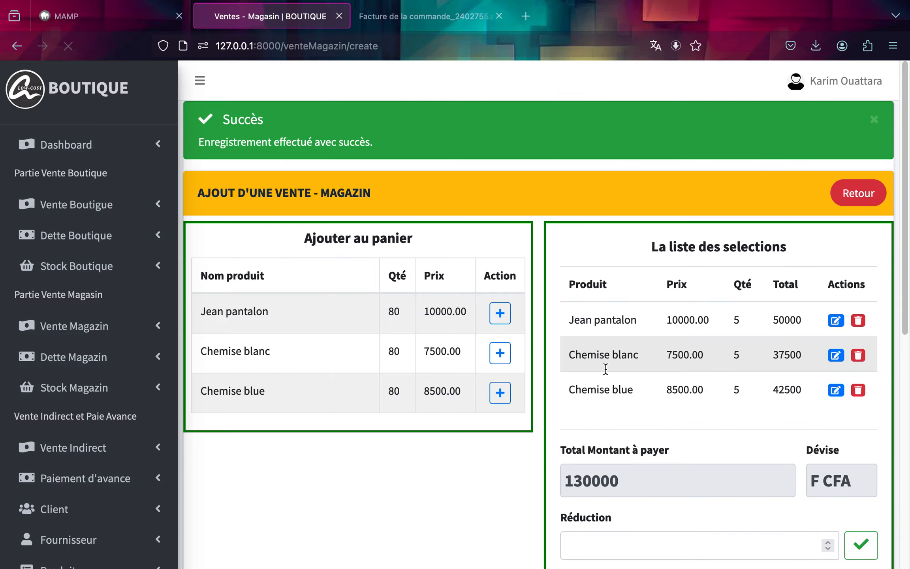
Set the amount given by the client to 130000.
scroll(664, 401, "down", 5)
scroll(664, 399, "down", 1)
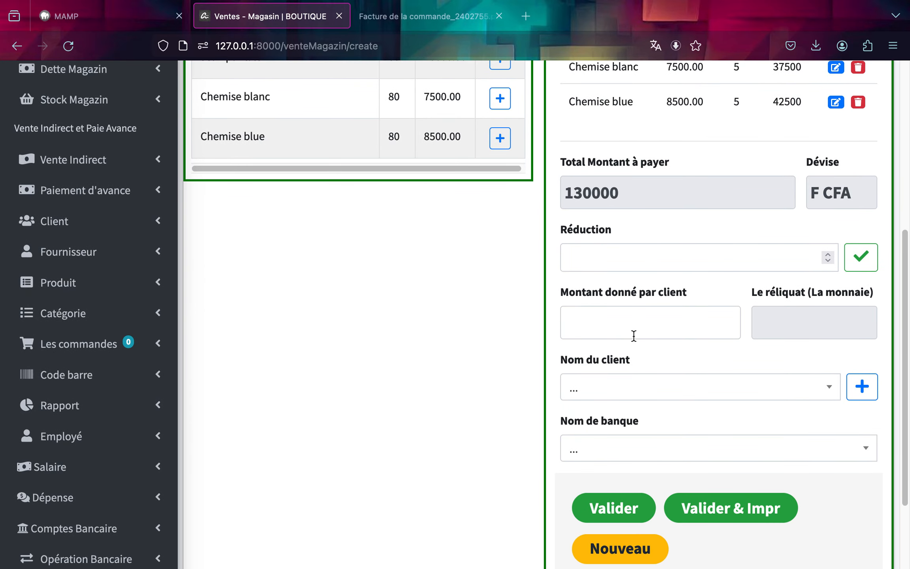
left_click(627, 325)
type("130000")
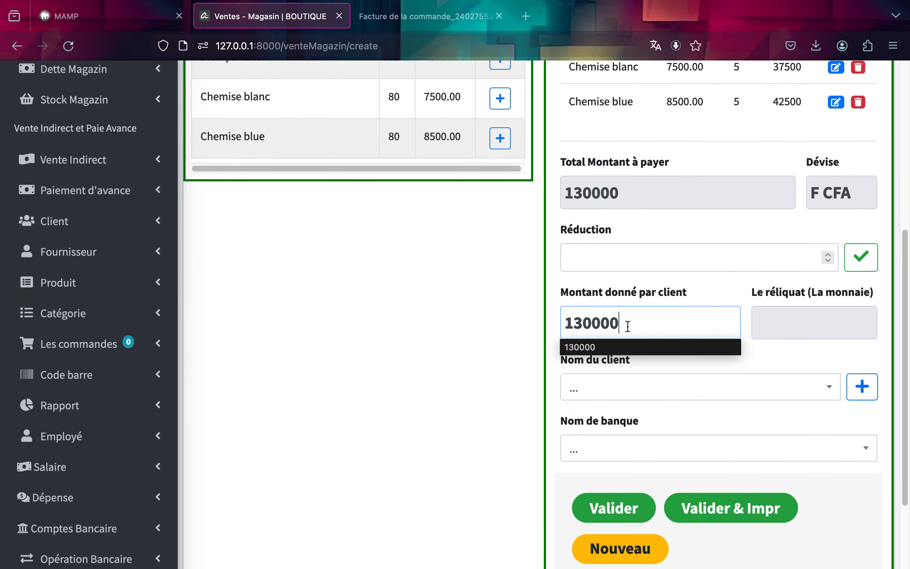
Select the newly added client and the BNDA bank account for the sale.
left_click(672, 389)
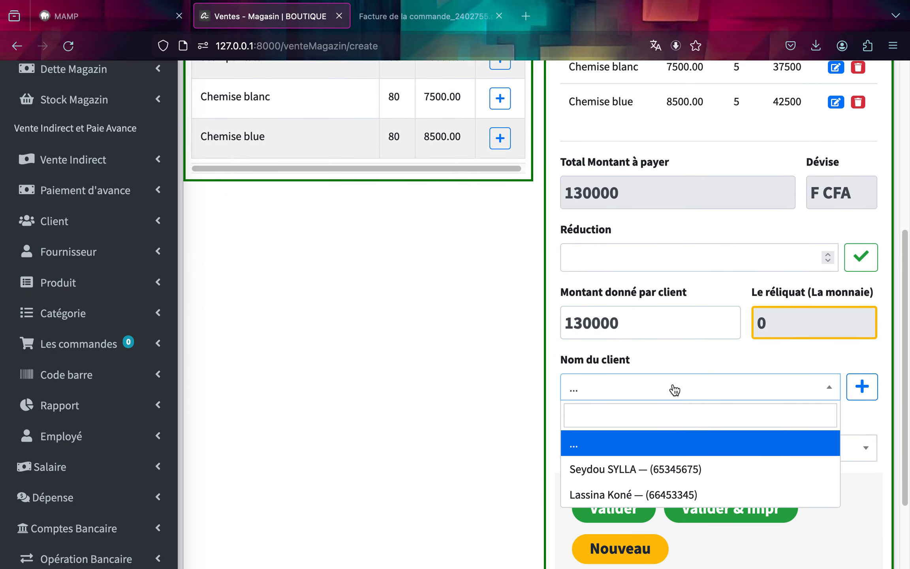
left_click(643, 470)
left_click(632, 450)
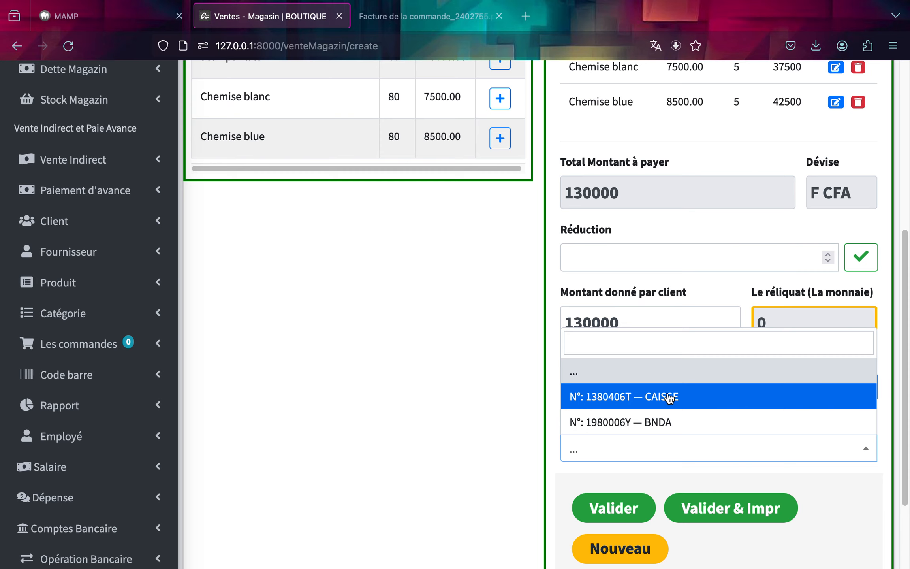
left_click(653, 431)
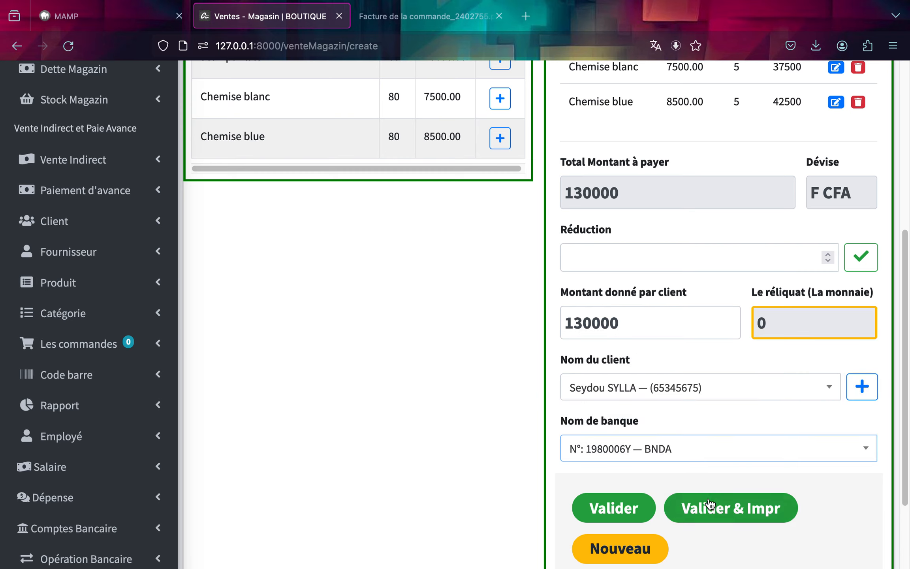
Validate the sale with printing and review the generated invoice PDF.
left_click(707, 508)
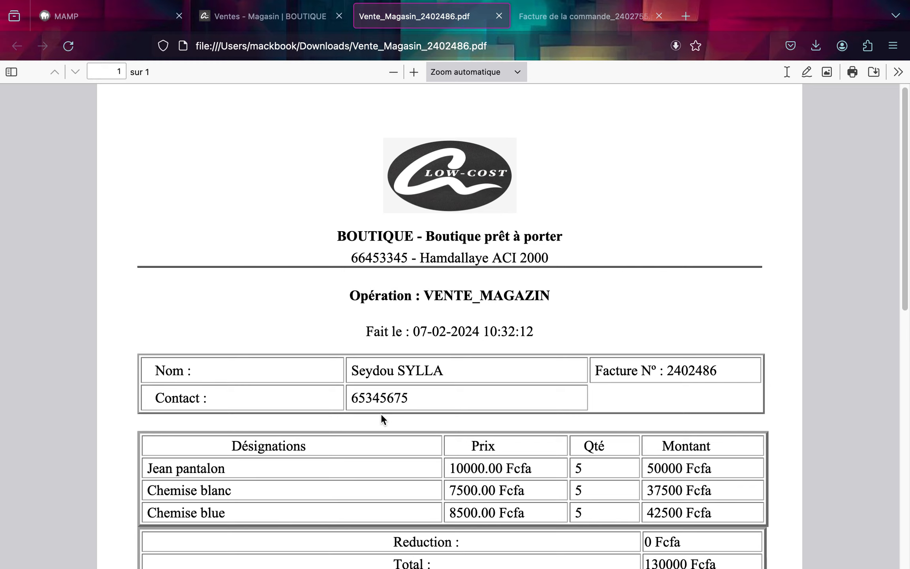
scroll(477, 555, "down", 7)
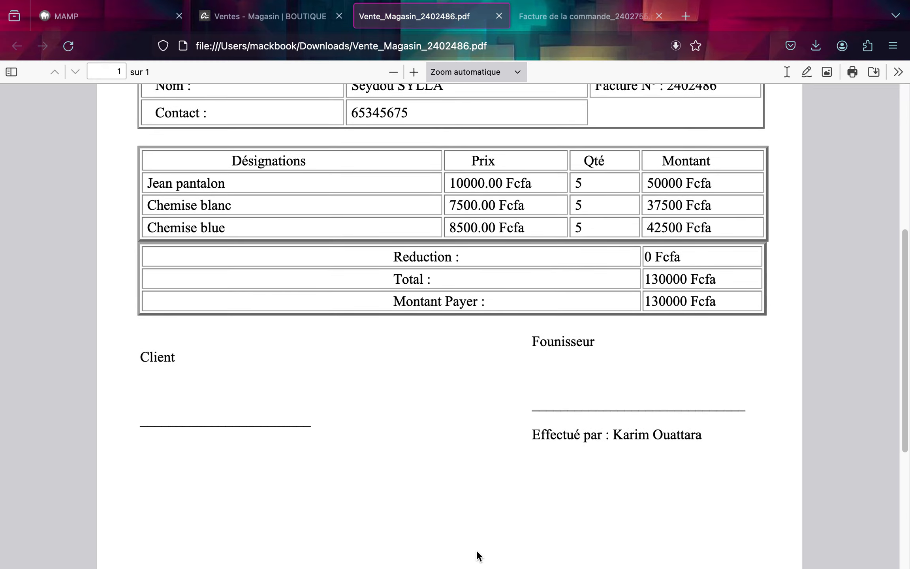
scroll(517, 281, "up", 8)
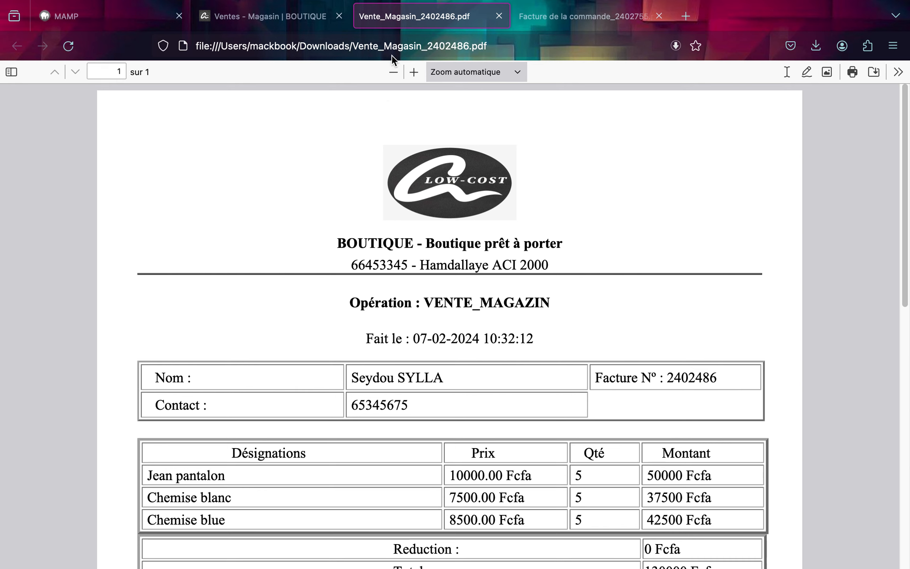
Return to the sale form and reload it to review the updated Magazin stock.
left_click(300, 17)
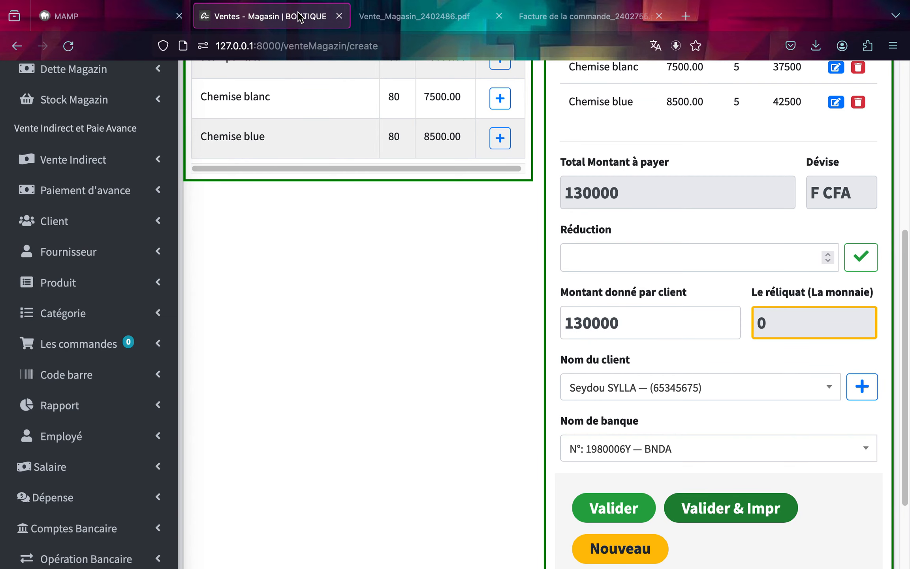
scroll(636, 273, "up", 5)
scroll(636, 273, "up", 3)
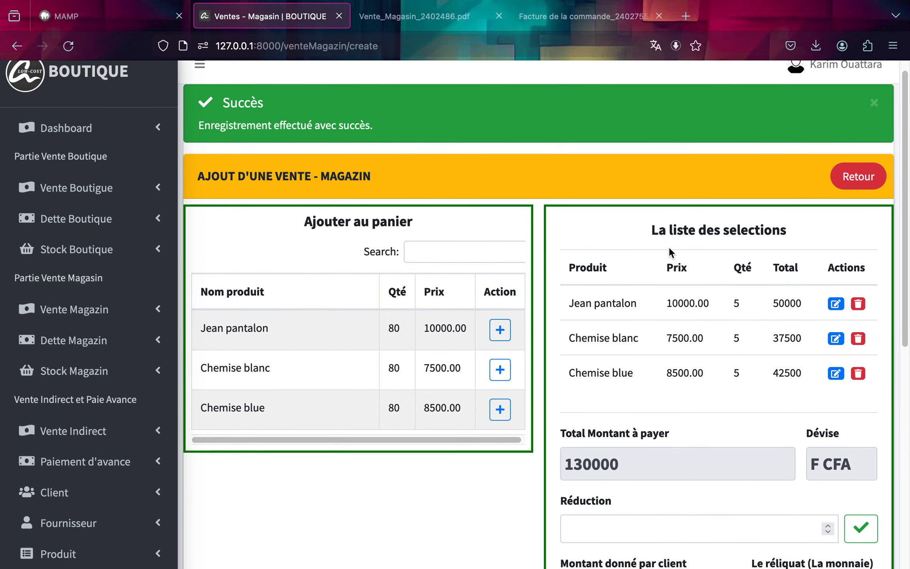
scroll(681, 318, "down", 5)
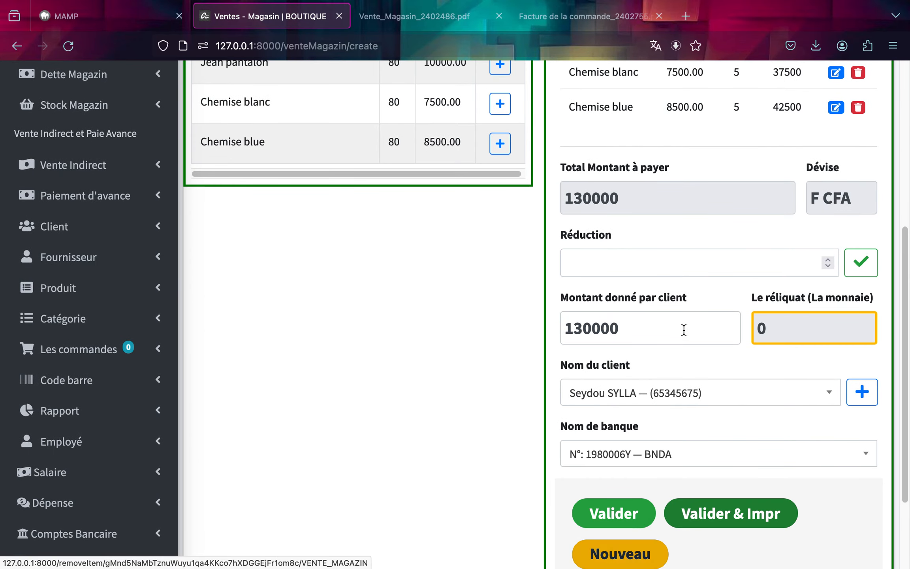
scroll(684, 326, "up", 5)
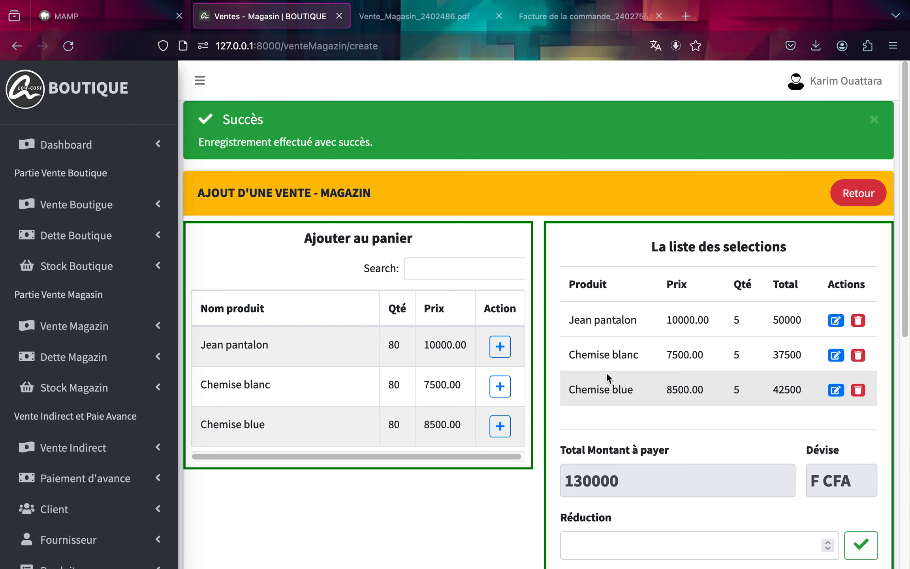
key("super+r")
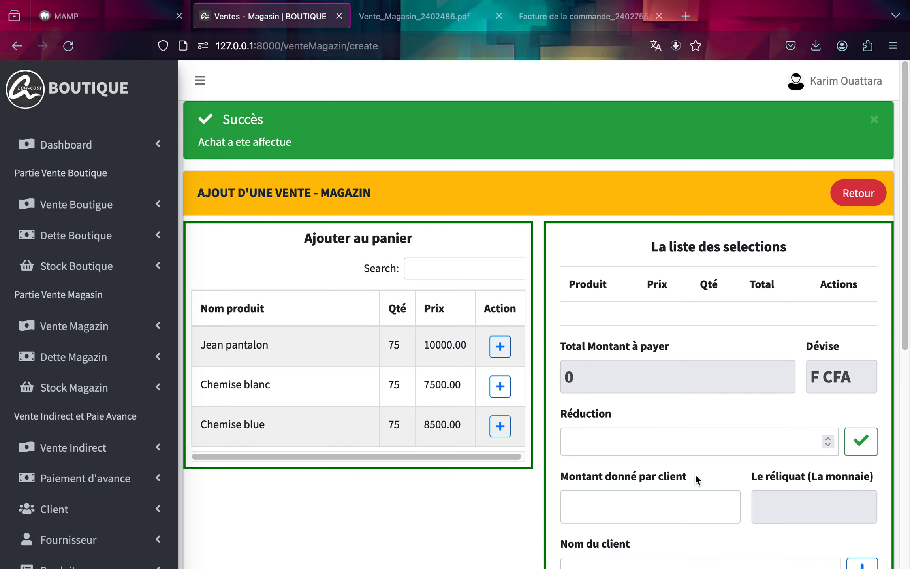
scroll(695, 473, "down", 6)
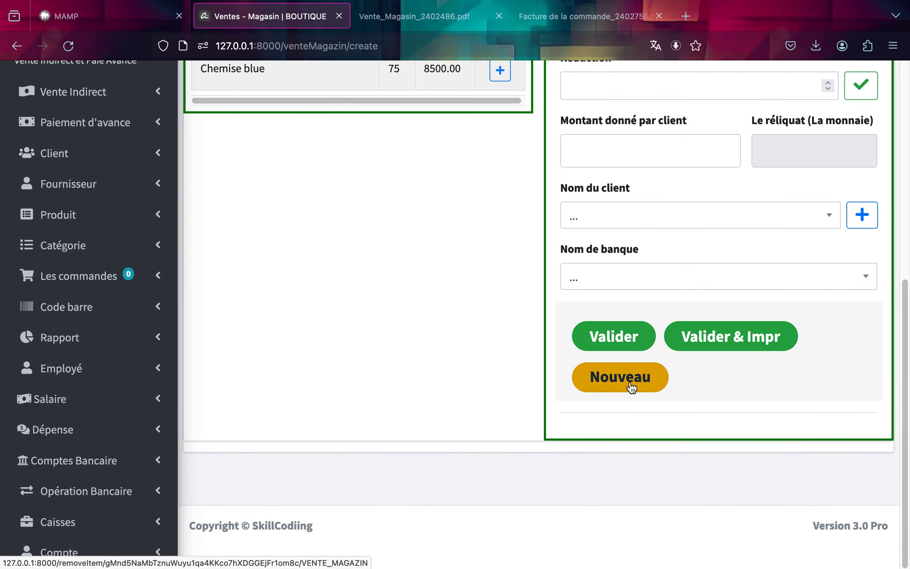
scroll(727, 381, "up", 6)
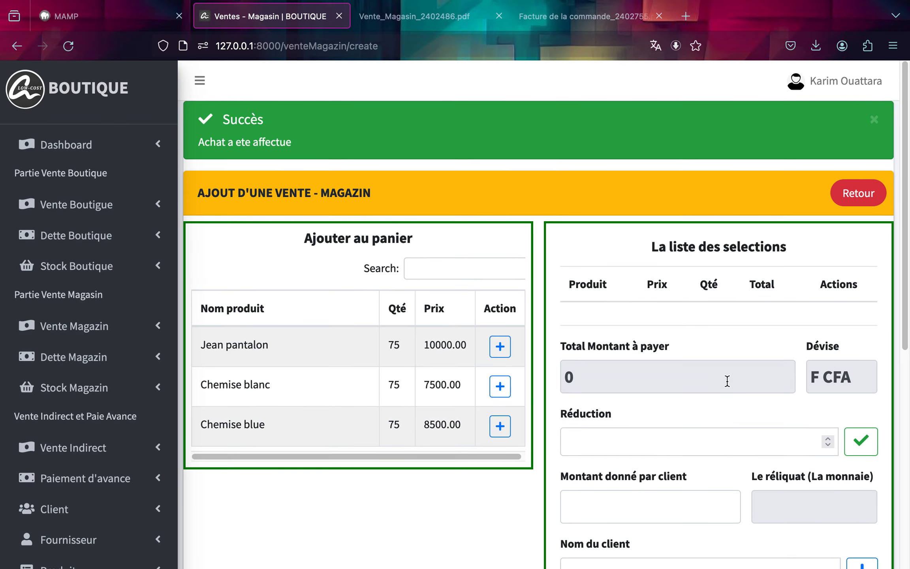
Open a new Magazin debt and add 5 Jean pantalon at Prix Unitaire to its cart.
left_click(852, 198)
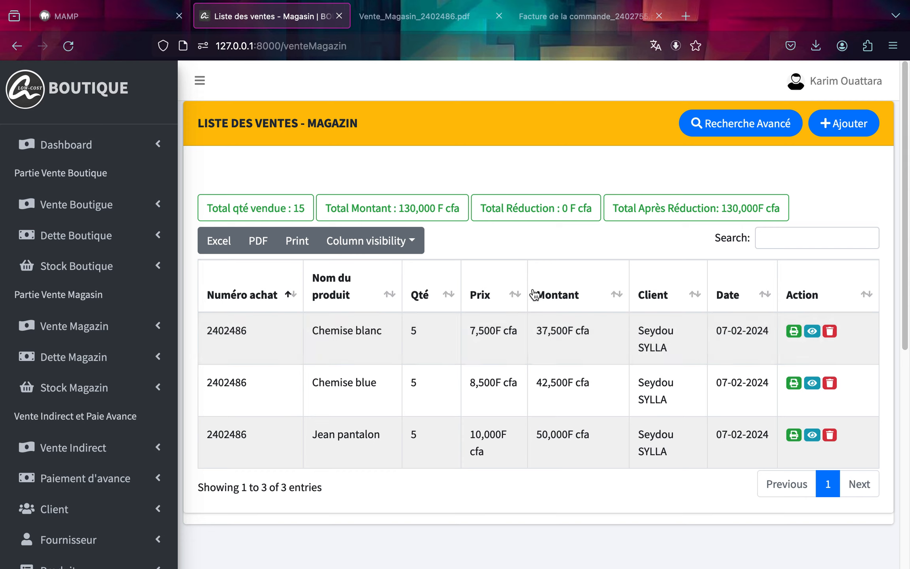
left_click(113, 357)
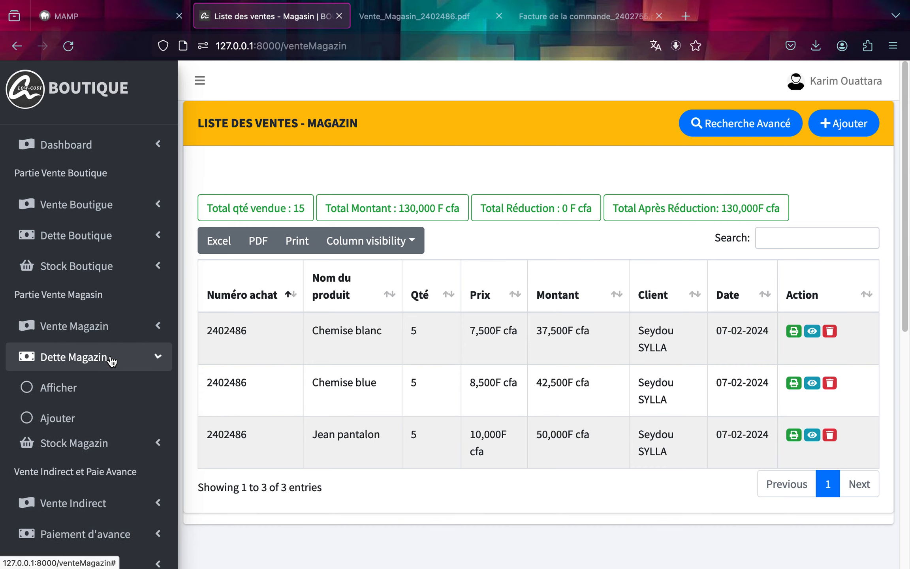
left_click(79, 418)
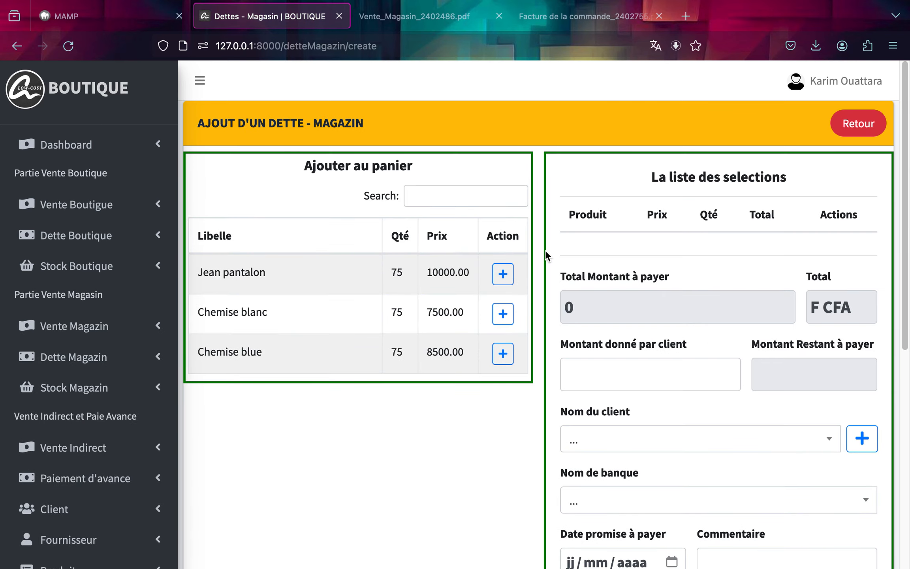
left_click(508, 275)
left_click(499, 248)
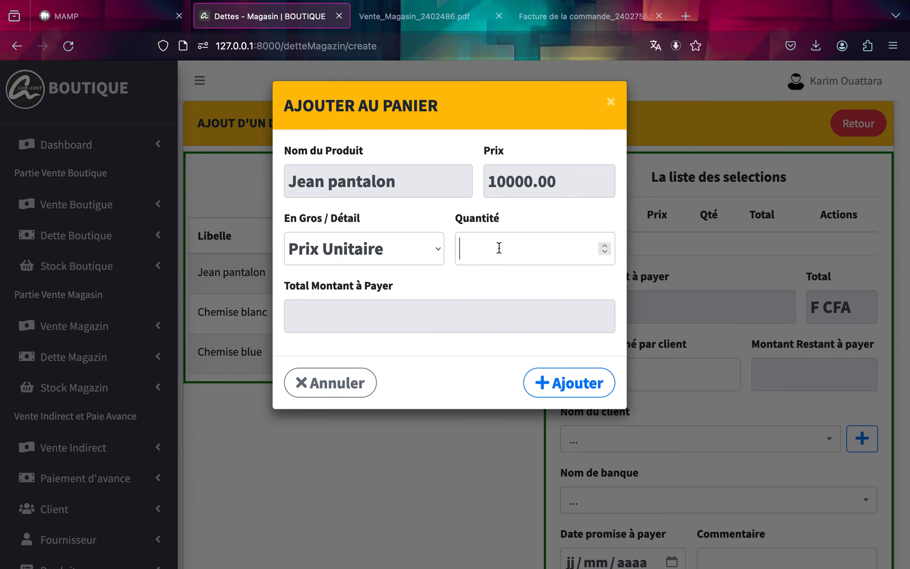
type("5")
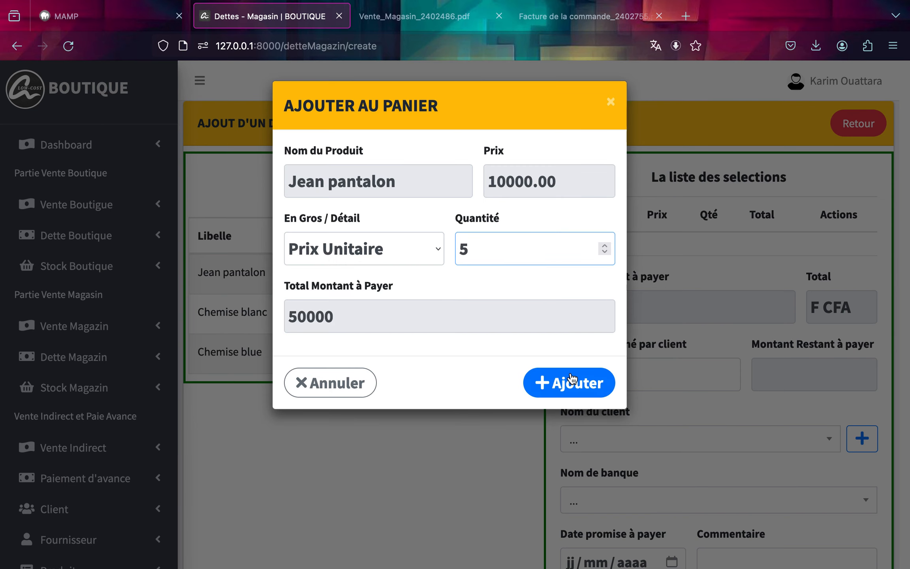
left_click(569, 379)
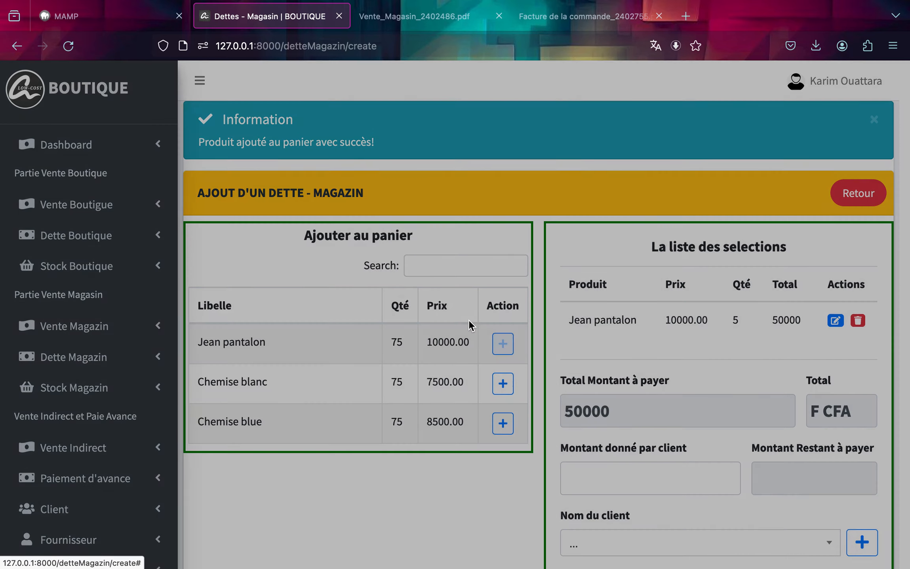
left_click(503, 344)
left_click(467, 255)
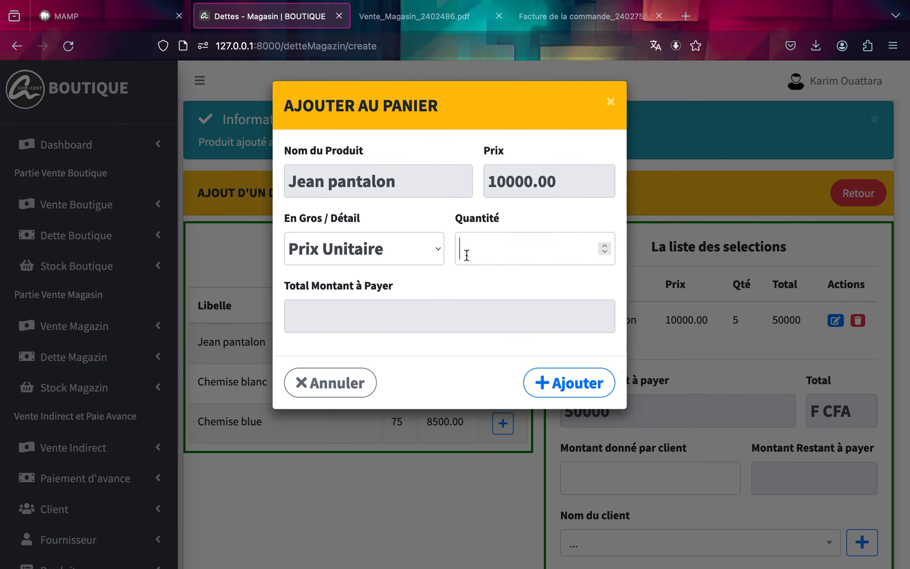
type("5")
left_click(595, 394)
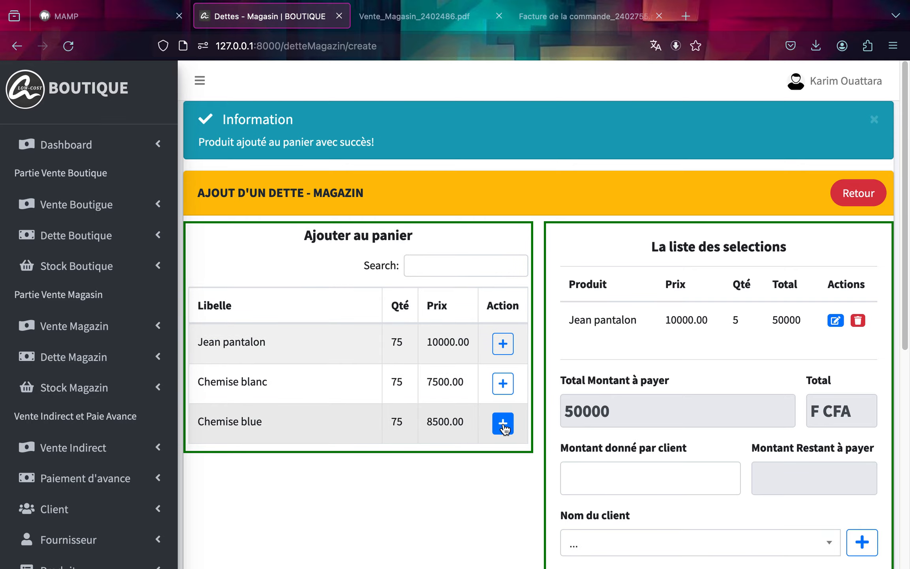
Add 5 Chemise blanc at Prix Unitaire to the debt cart.
left_click(503, 423)
left_click(675, 311)
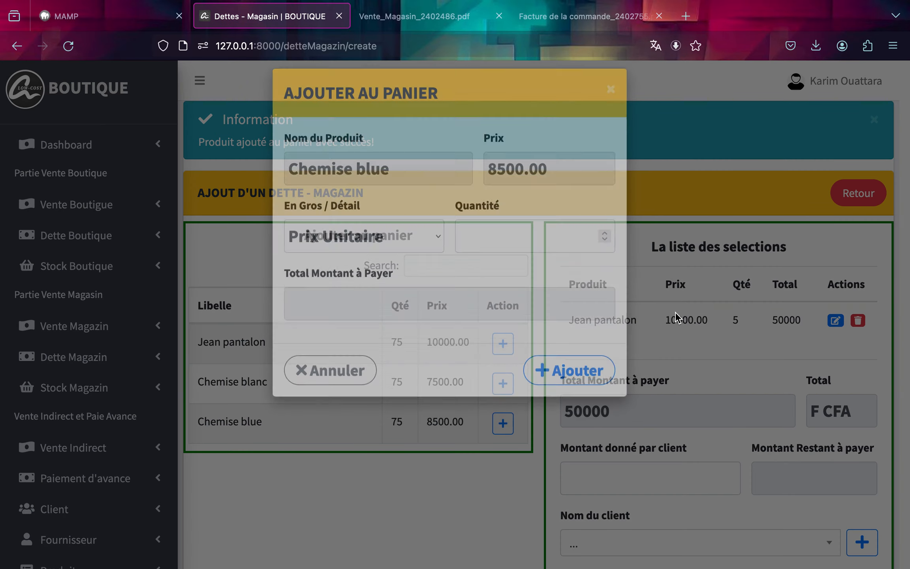
left_click(508, 383)
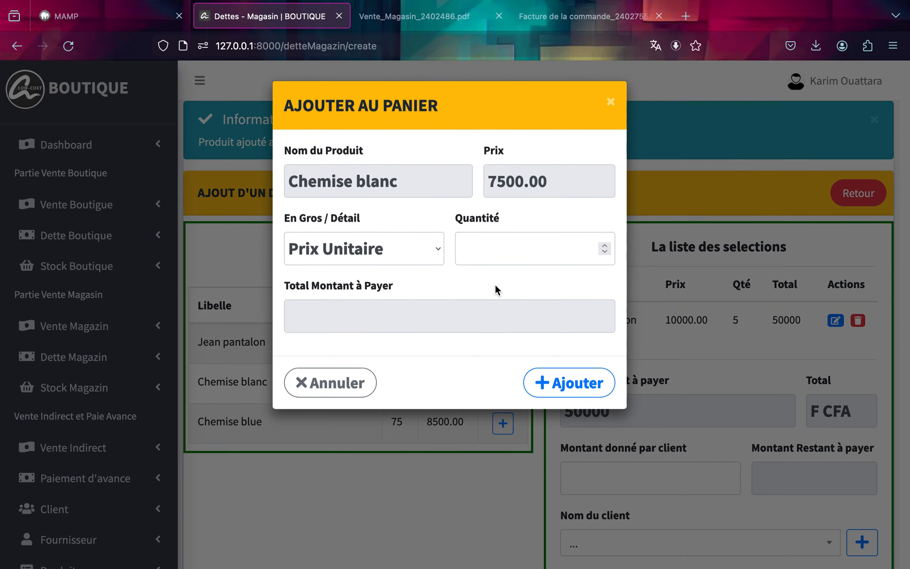
left_click(502, 259)
type("5")
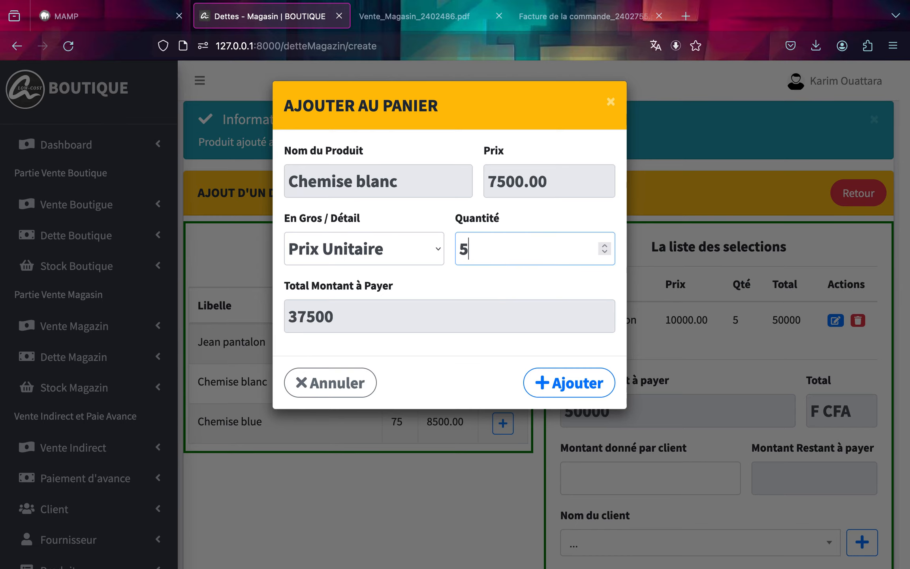
left_click(558, 371)
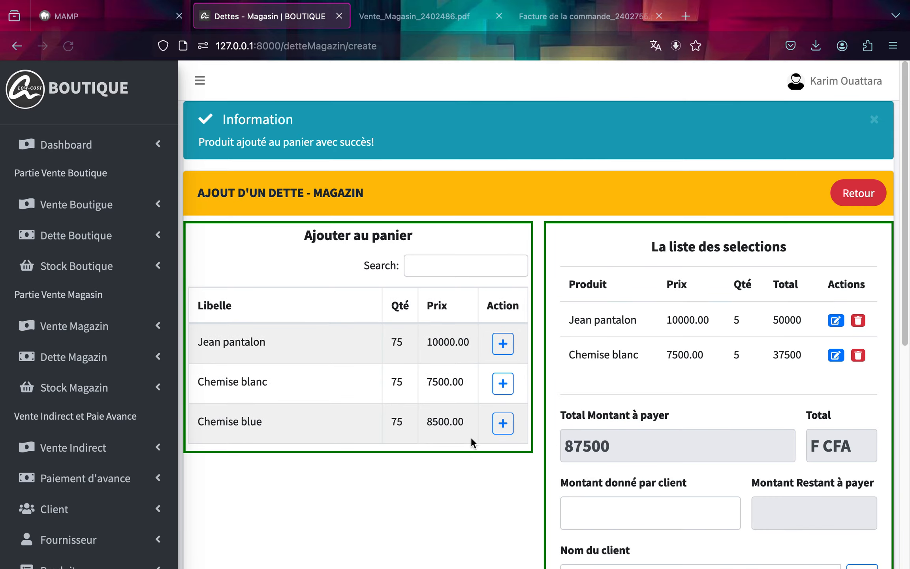
Add 5 Chemise blue at Prix Unitaire to the debt cart.
left_click(503, 424)
left_click(519, 243)
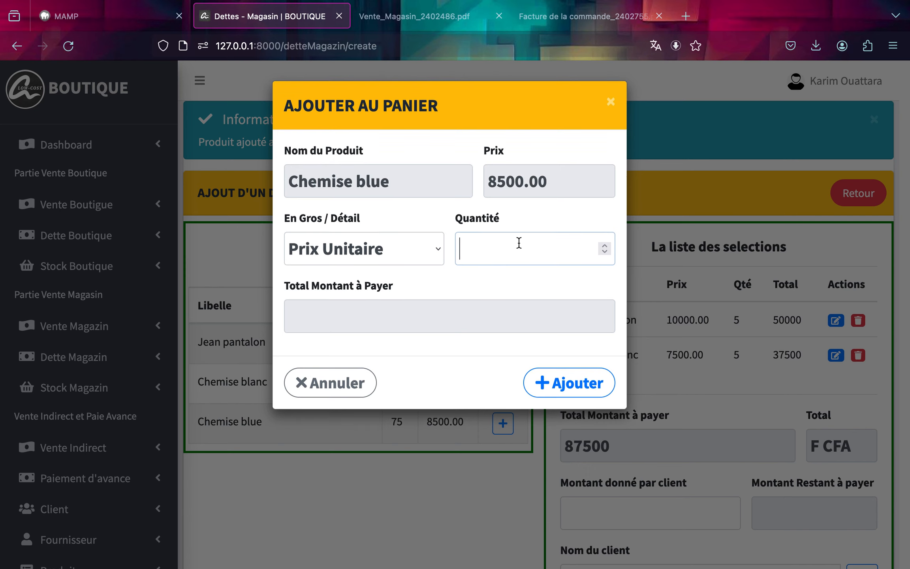
type("5")
left_click(545, 387)
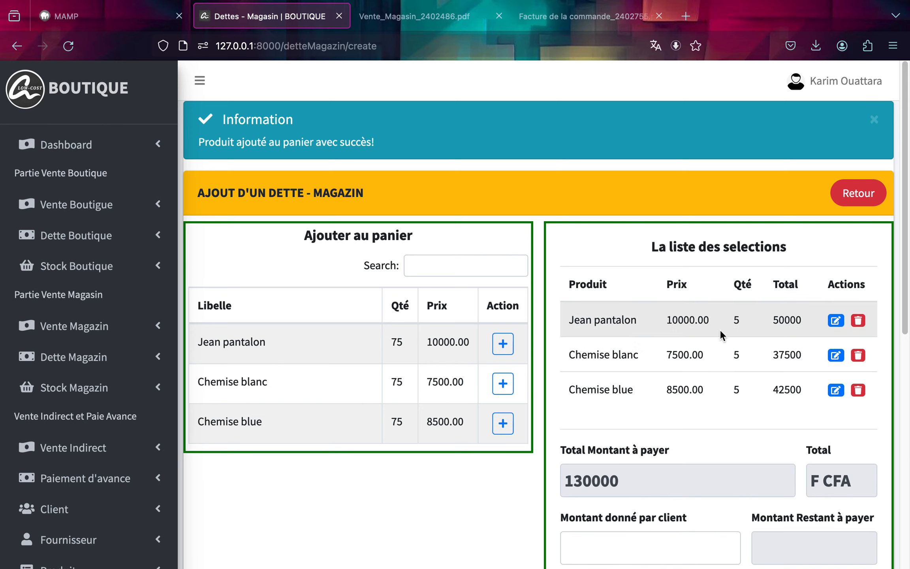
Enter 0 as the amount given by the client.
scroll(679, 421, "down", 1)
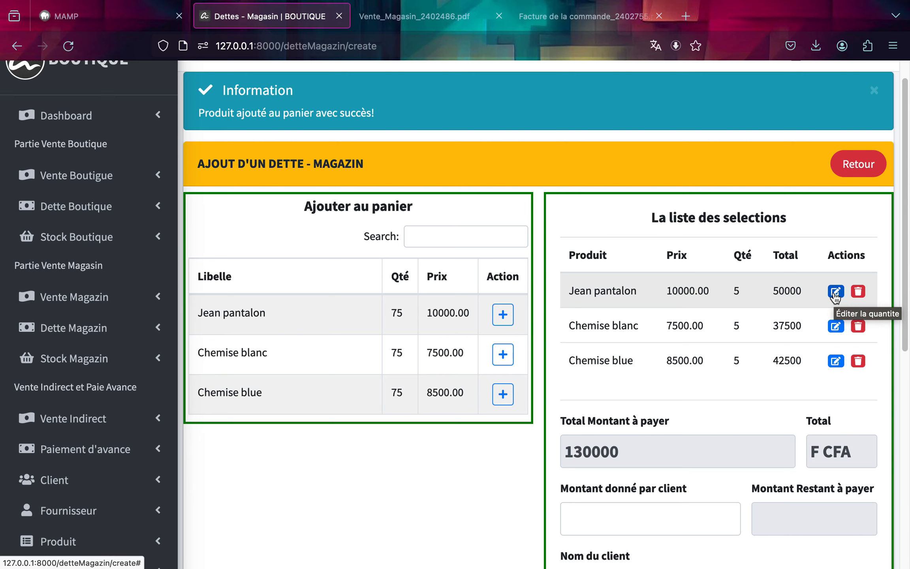
scroll(729, 419, "down", 4)
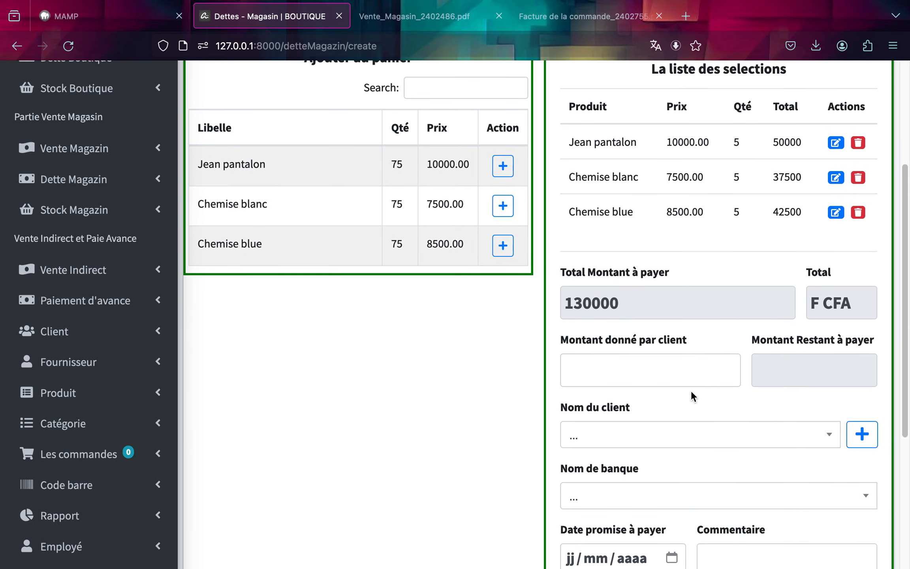
scroll(614, 385, "down", 1)
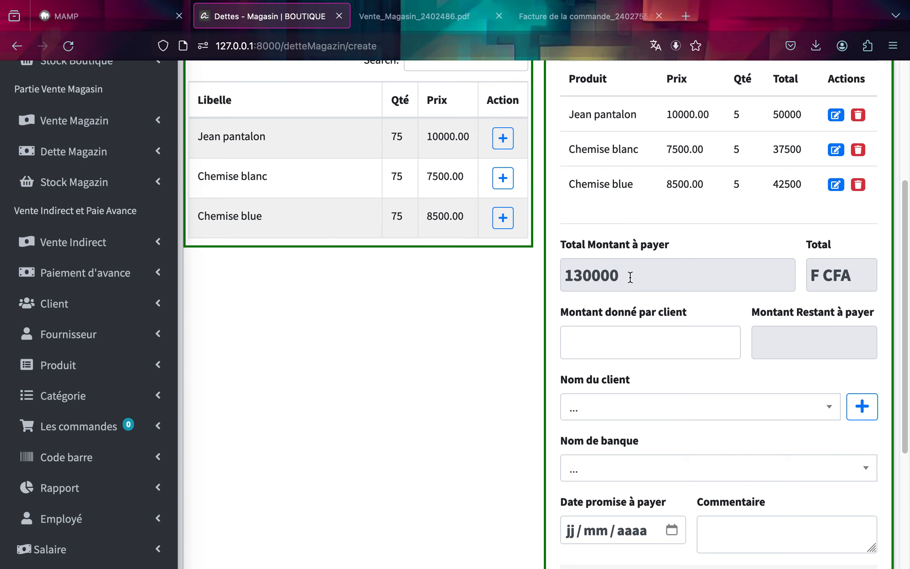
scroll(601, 403, "down", 1)
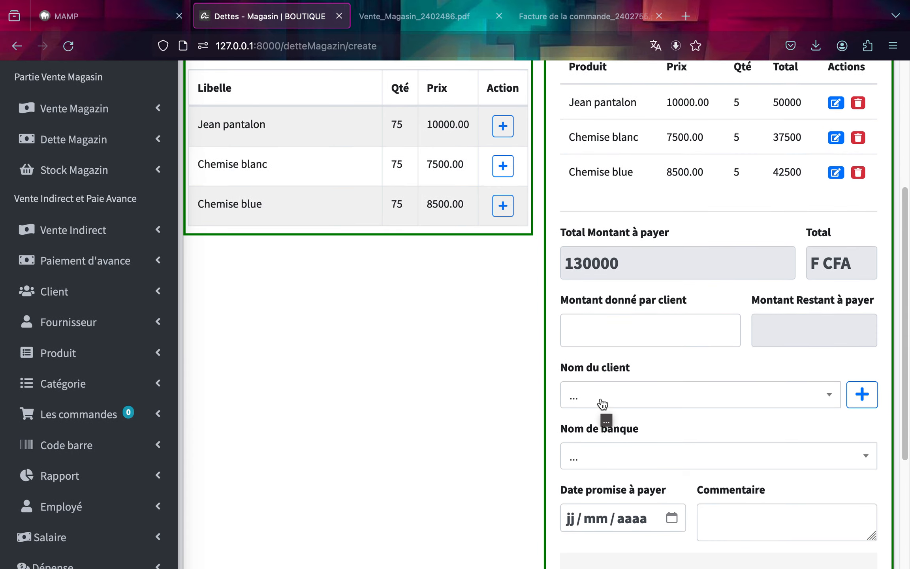
left_click(630, 332)
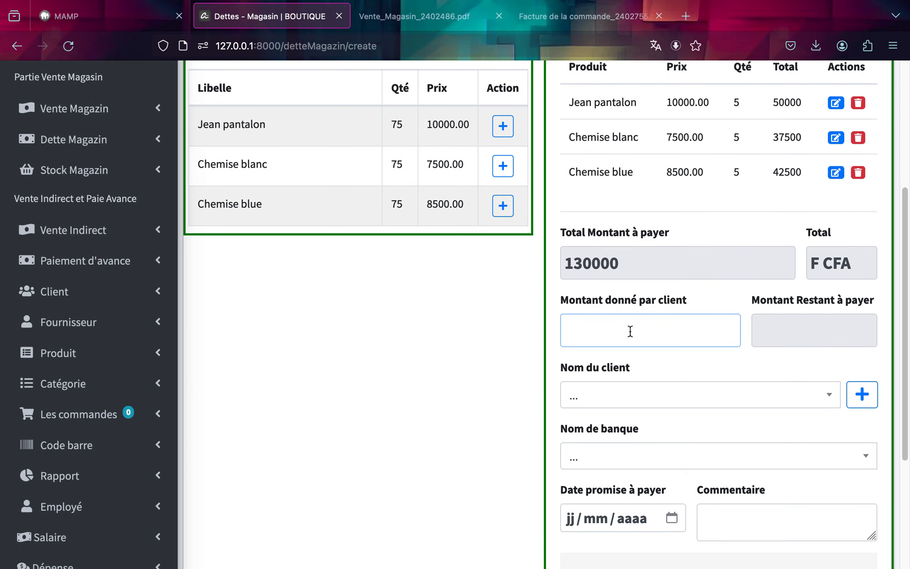
scroll(630, 331, "down", 3)
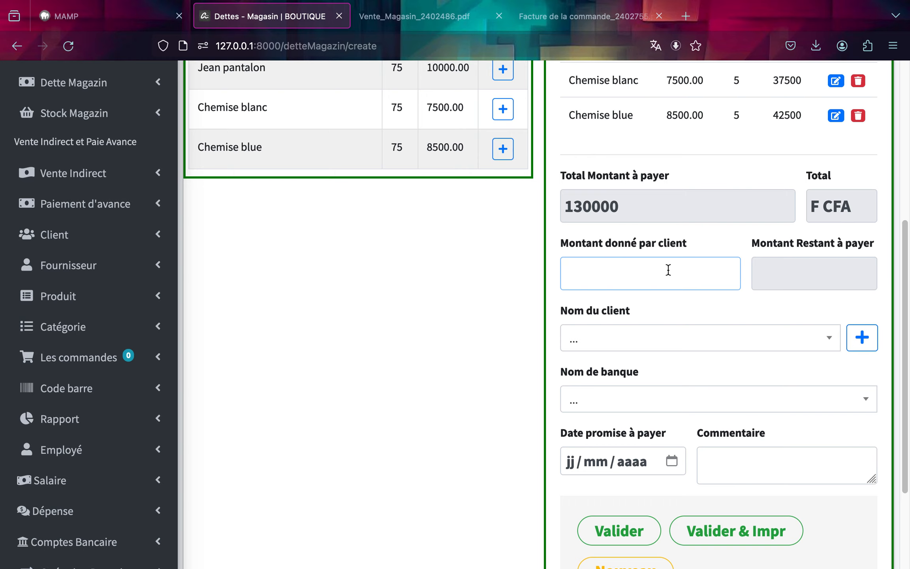
type("0")
left_click(762, 307)
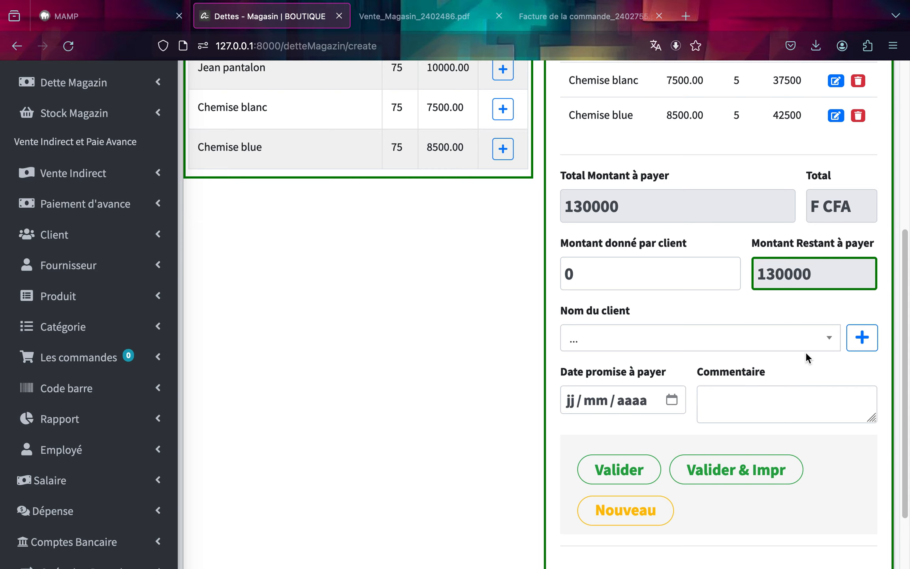
Select the first listed client and set the promised payment date to 27/02/2024.
left_click(823, 339)
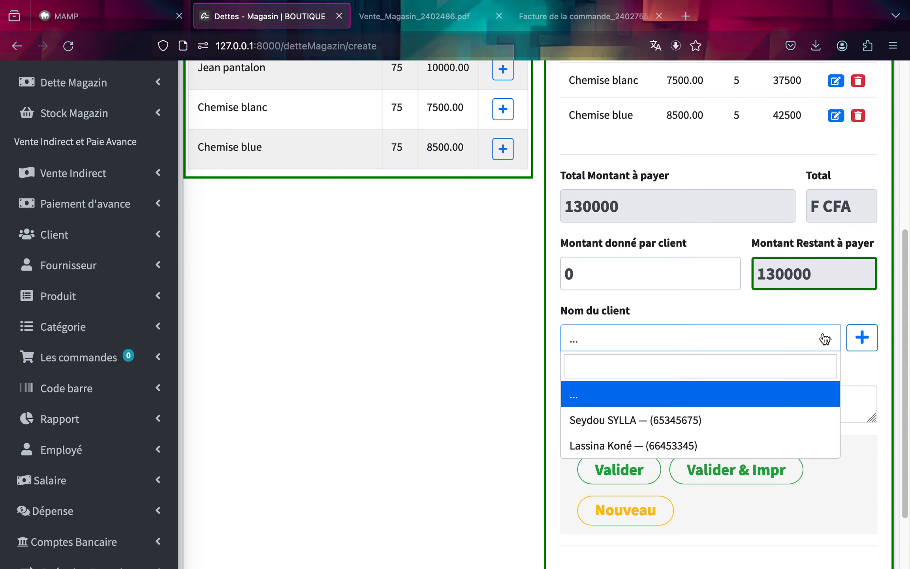
left_click(768, 430)
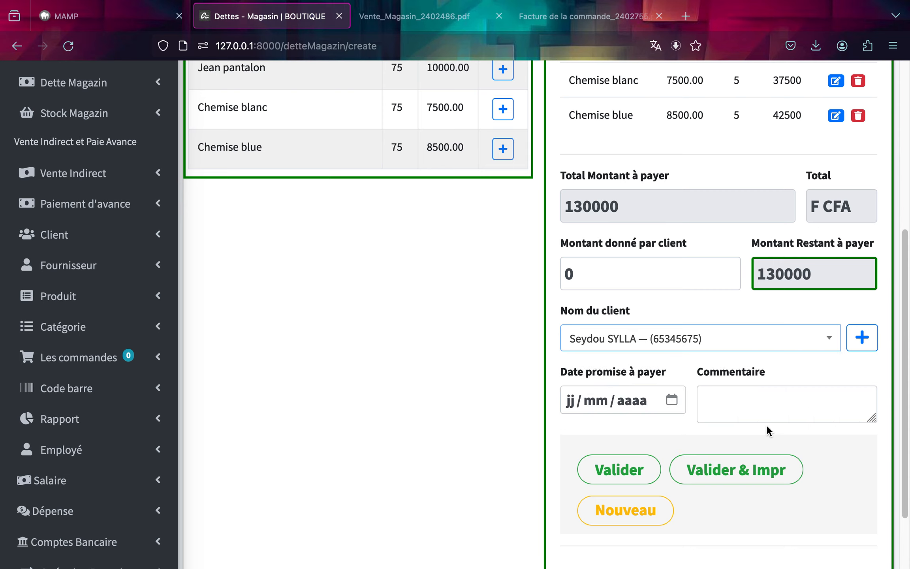
left_click(672, 400)
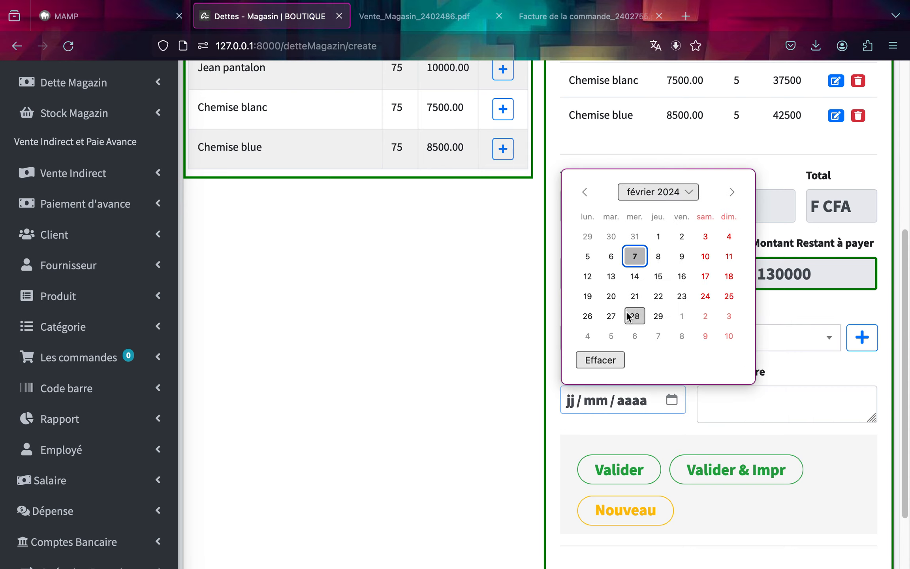
left_click(611, 316)
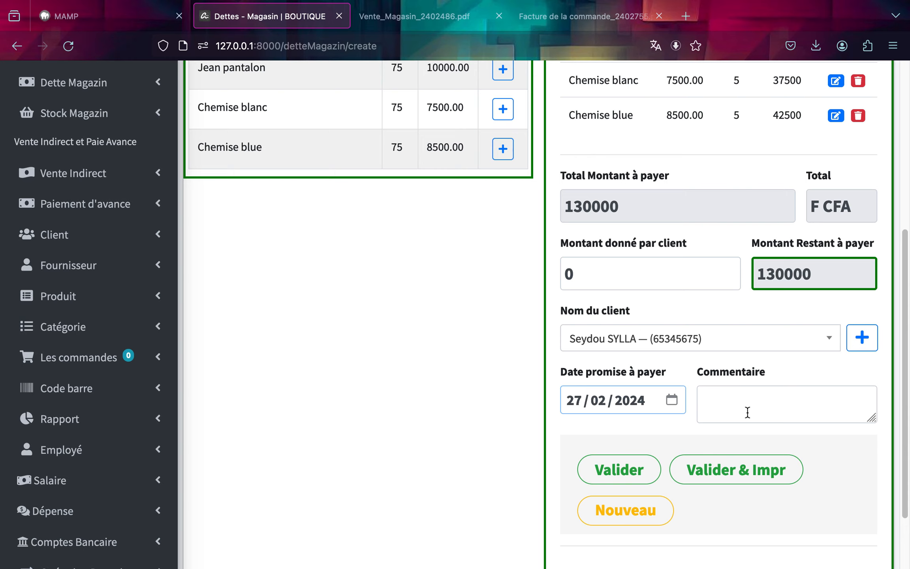
Validate the Magazin debt with printing and reset the form for a new entry.
left_click(736, 476)
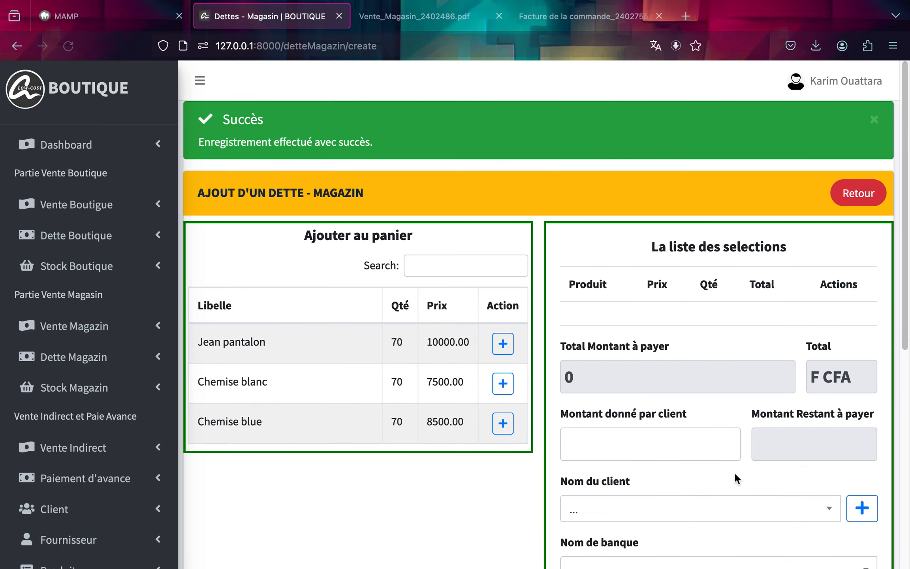
scroll(734, 472, "down", 5)
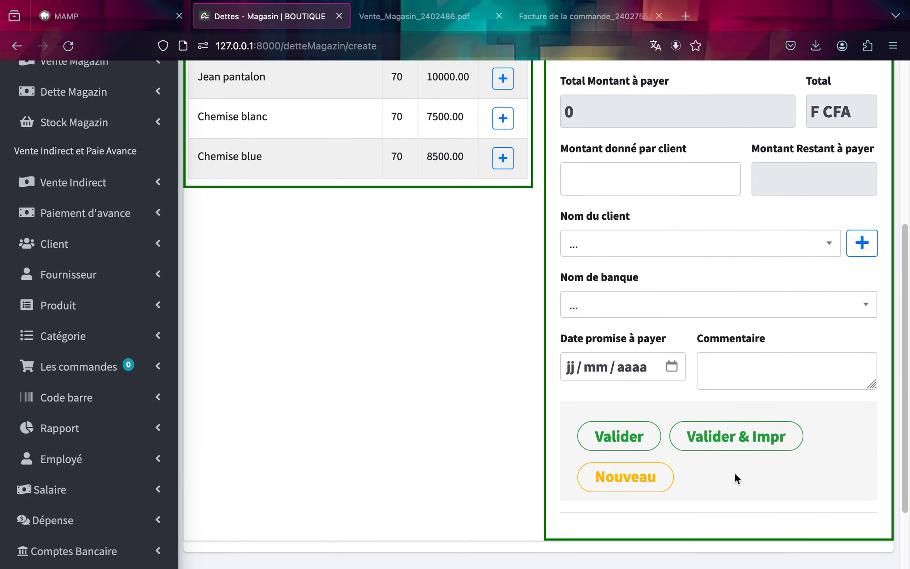
scroll(735, 472, "up", 10)
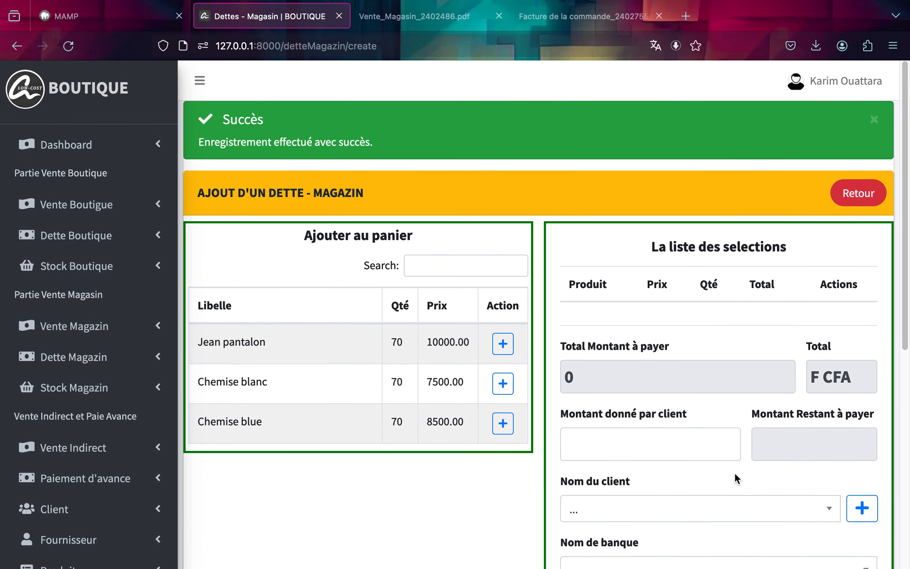
scroll(723, 491, "down", 1)
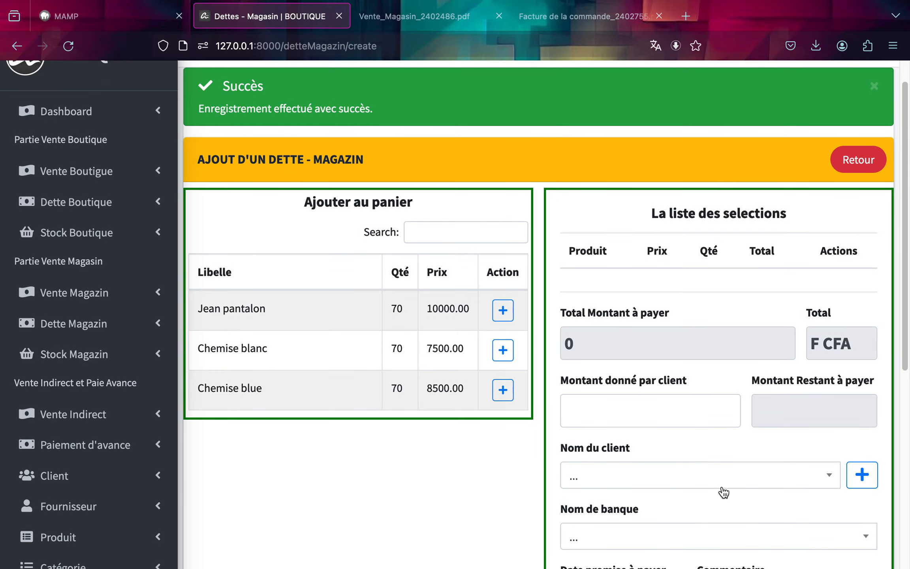
scroll(723, 492, "down", 5)
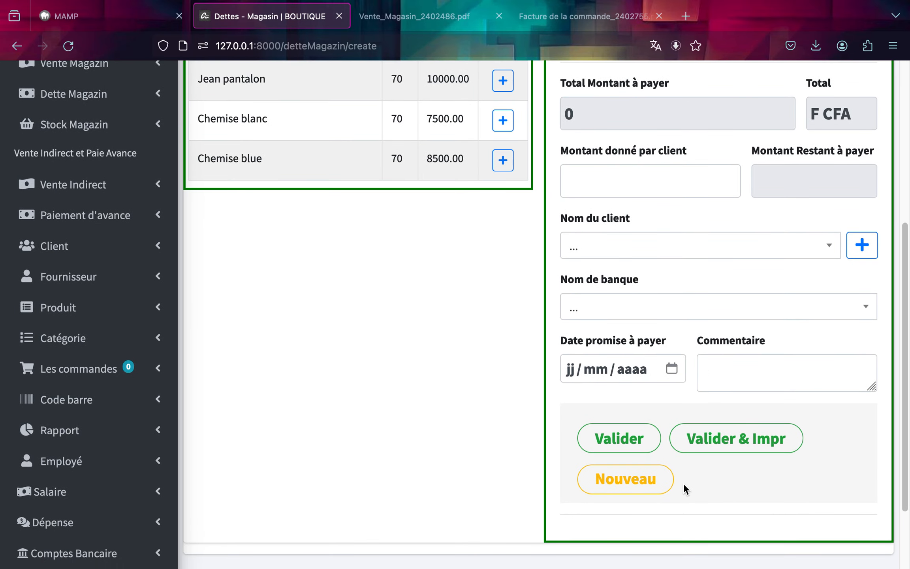
scroll(664, 478, "down", 1)
left_click(665, 475)
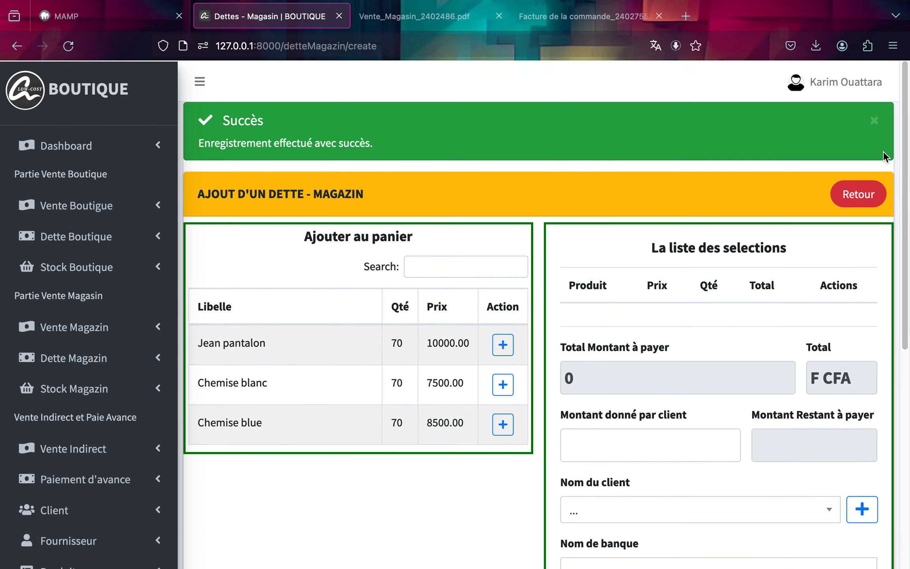
Return to the Magazin debt list and pay 85000 on the client's debt from the BNDA account.
left_click(856, 198)
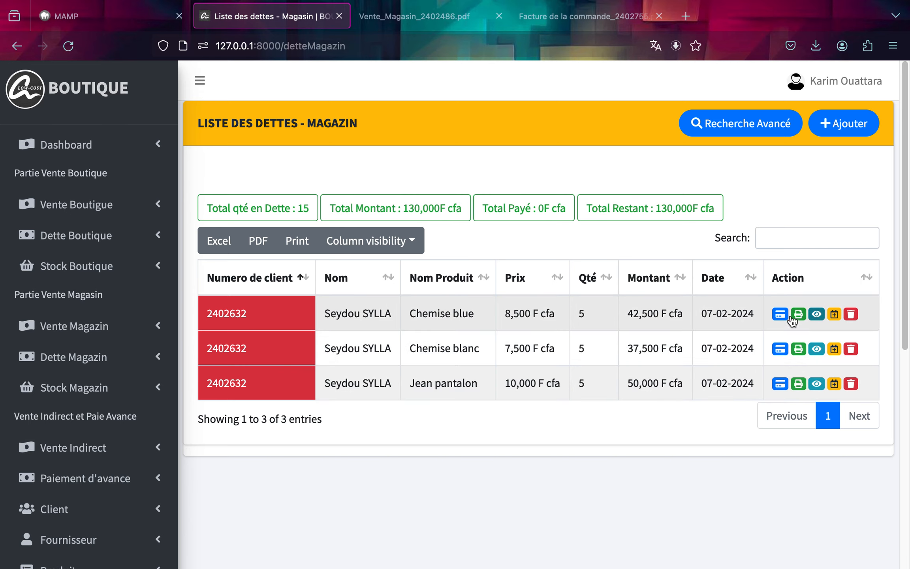
left_click(779, 314)
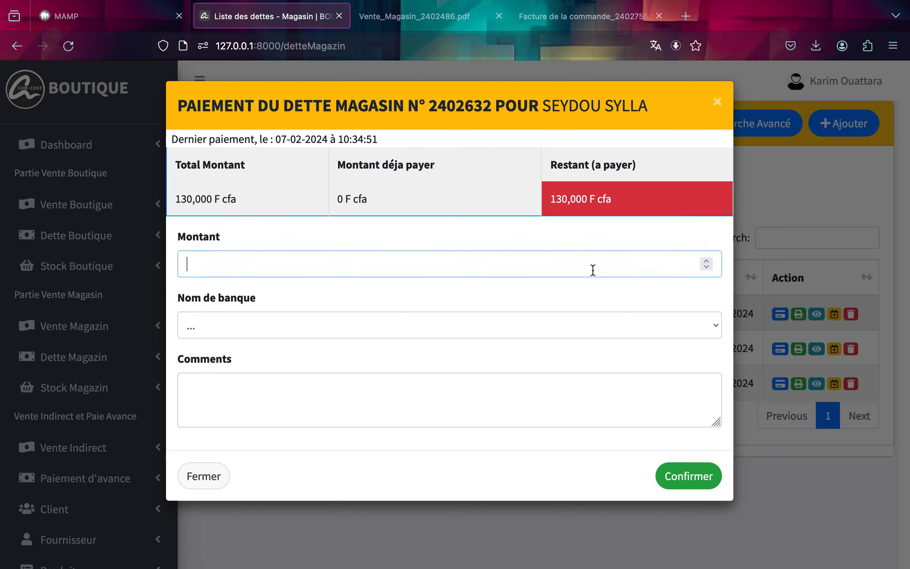
type("85000")
left_click(609, 325)
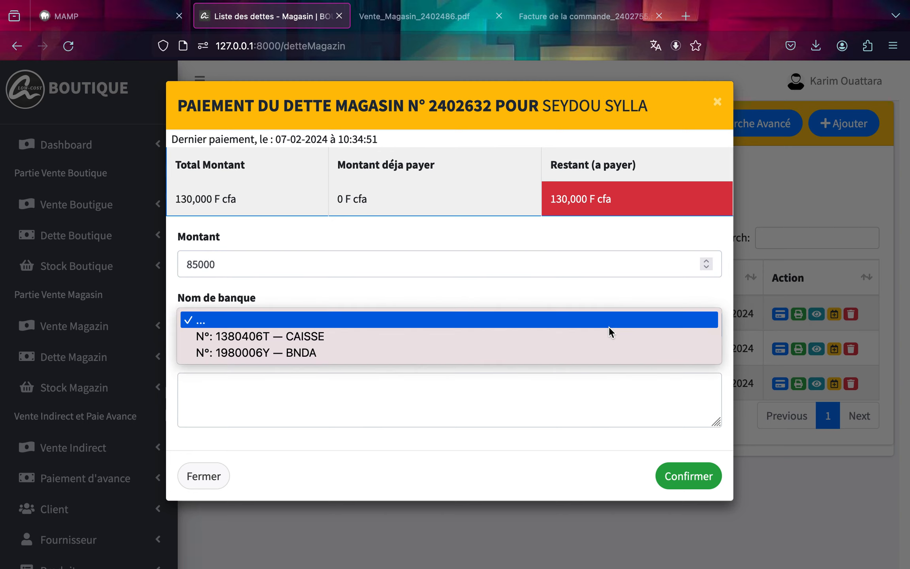
left_click(592, 354)
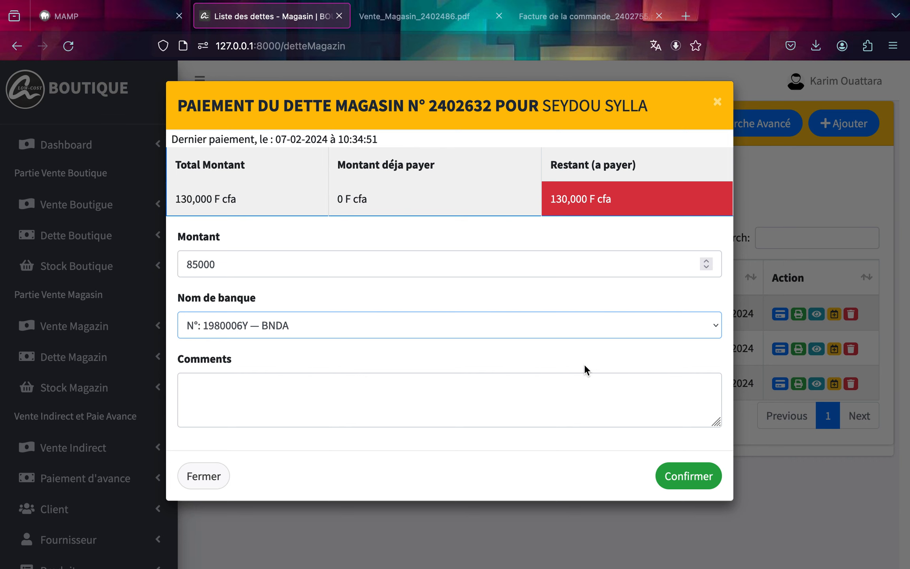
left_click(698, 477)
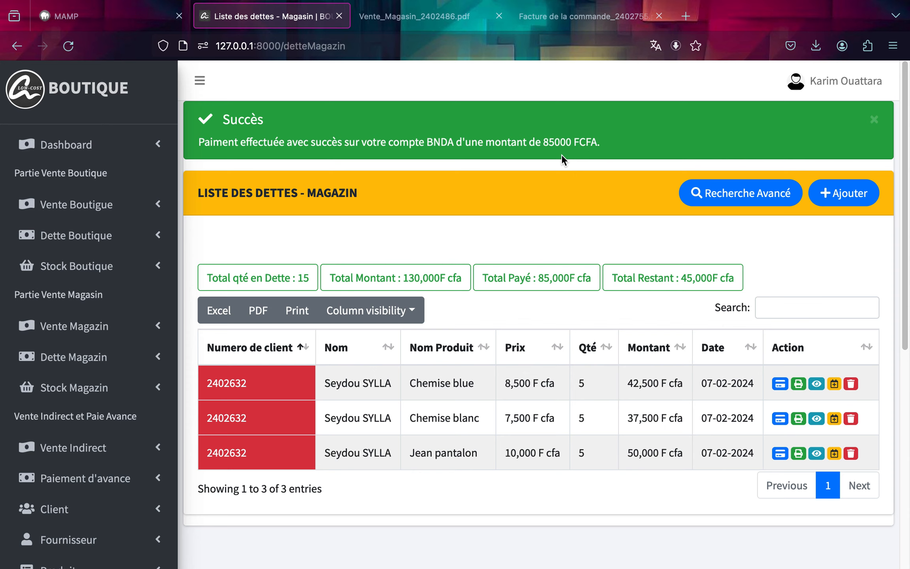
Reopen the debt's payment dialog to check the remaining balance and close it.
left_click(781, 384)
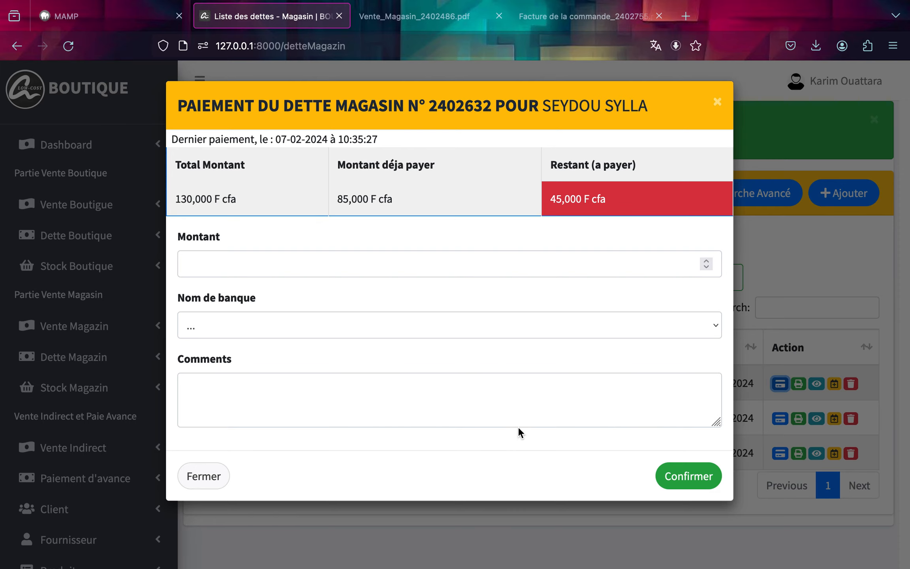
left_click(211, 478)
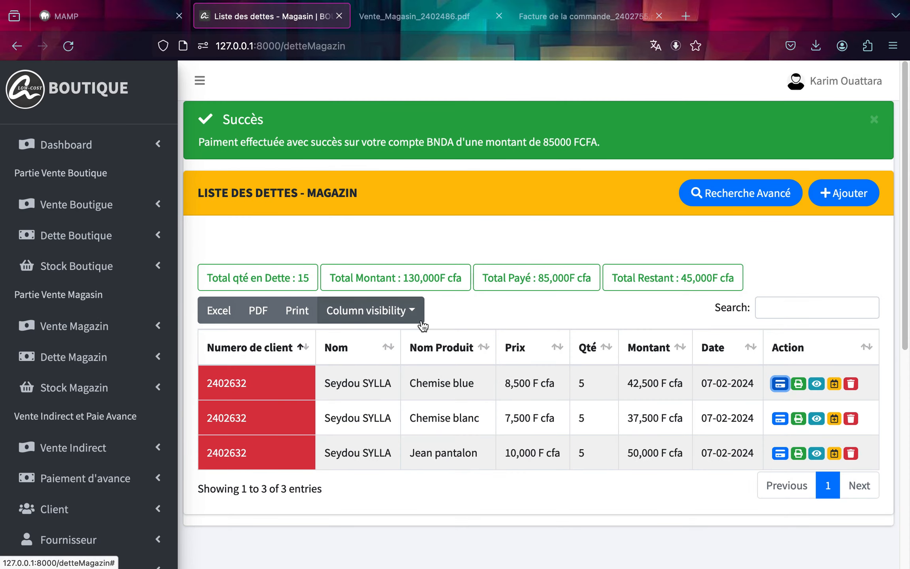
Open the Magazin stock list to review the updated product quantities.
scroll(421, 320, "down", 2)
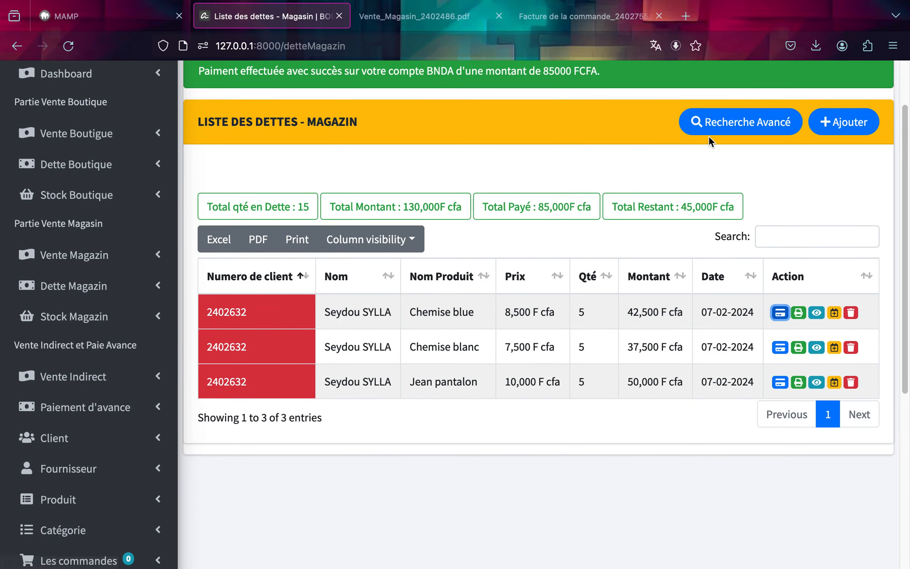
scroll(773, 165, "up", 2)
scroll(774, 162, "up", 1)
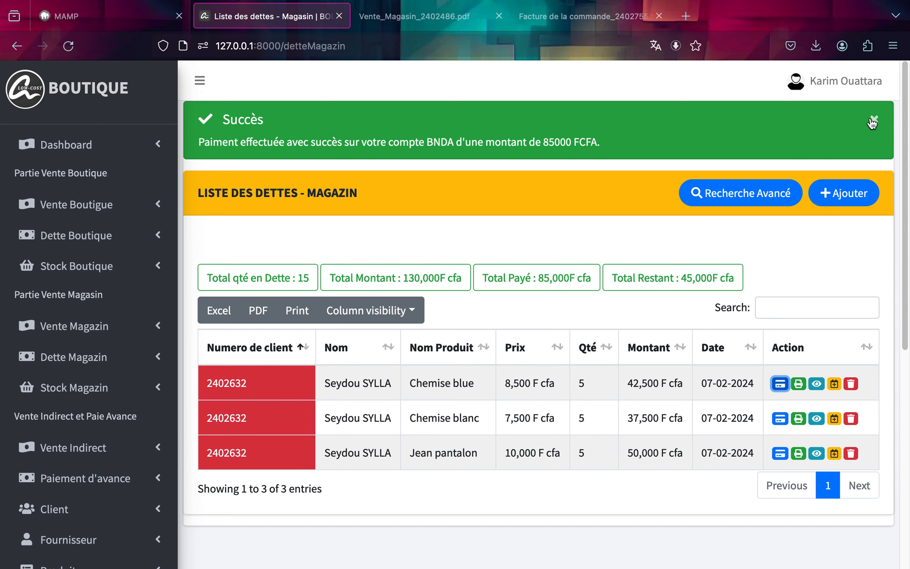
left_click(80, 392)
left_click(62, 413)
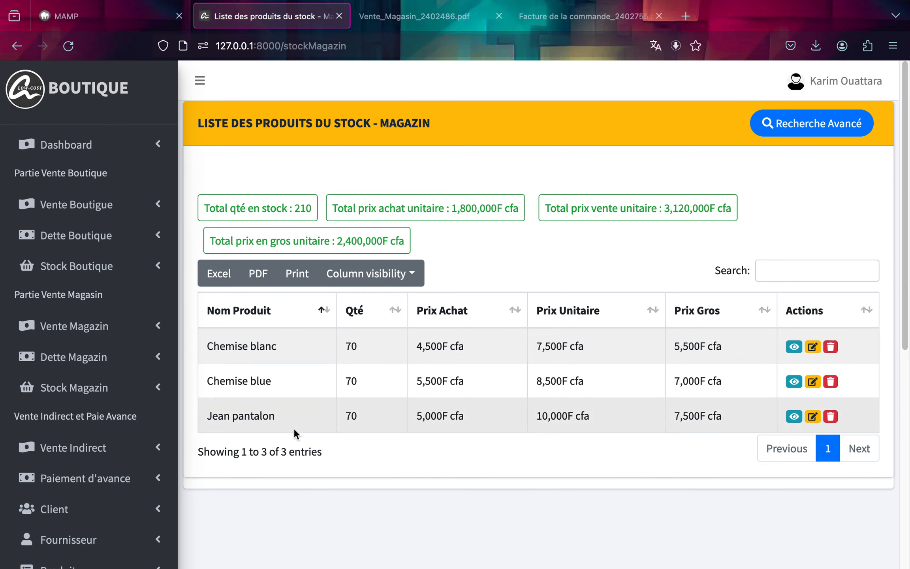
Open the list of supplier orders.
scroll(61, 457, "down", 2)
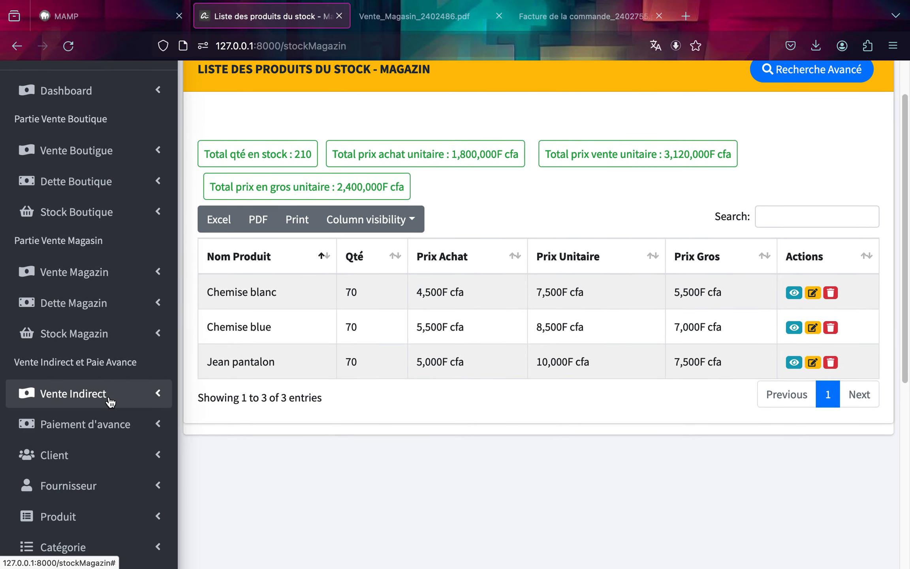
scroll(107, 395, "down", 5)
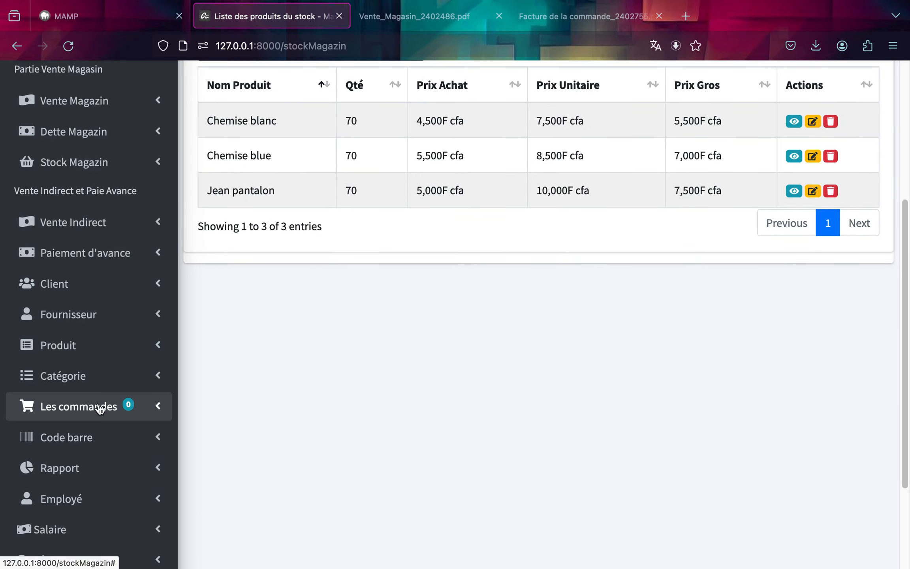
left_click(100, 409)
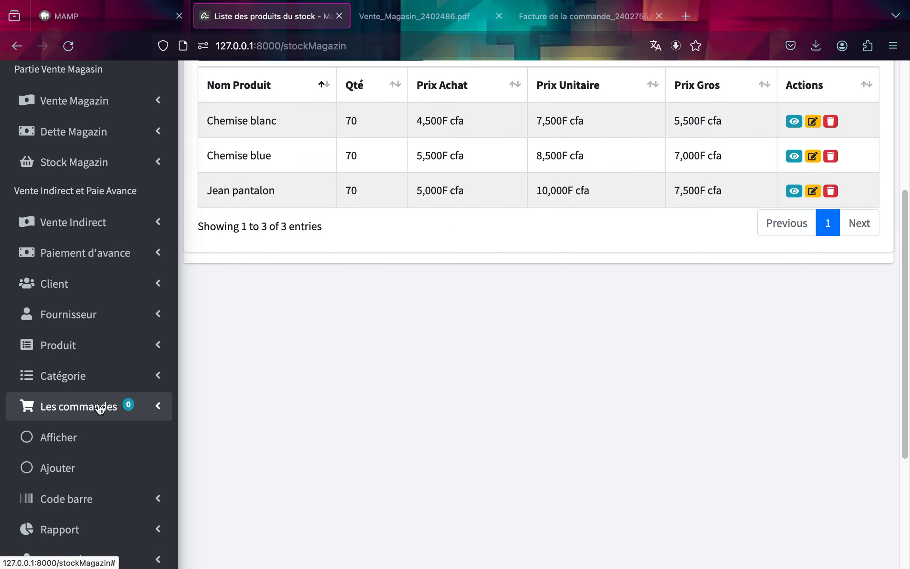
left_click(87, 446)
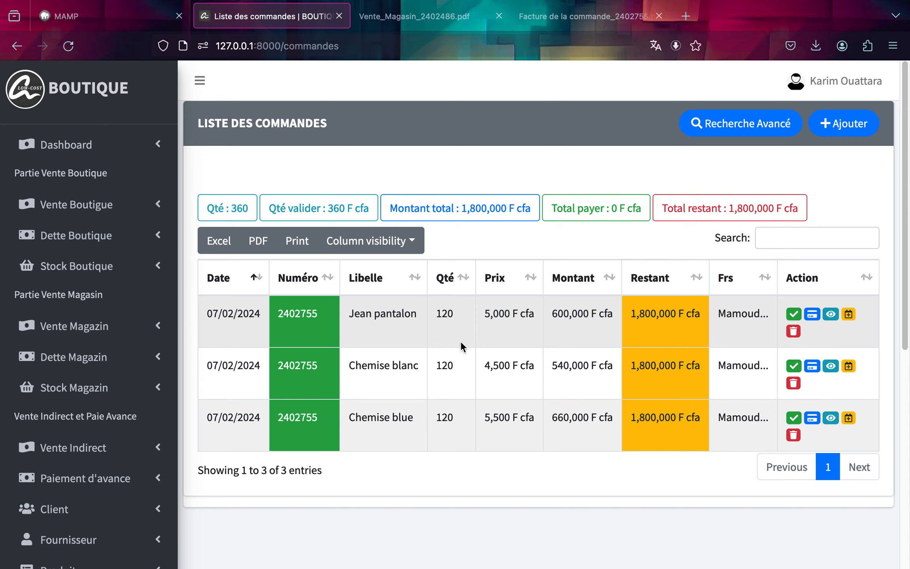
View order 2402755's details and its supplier payment history, closing each dialog.
left_click(832, 314)
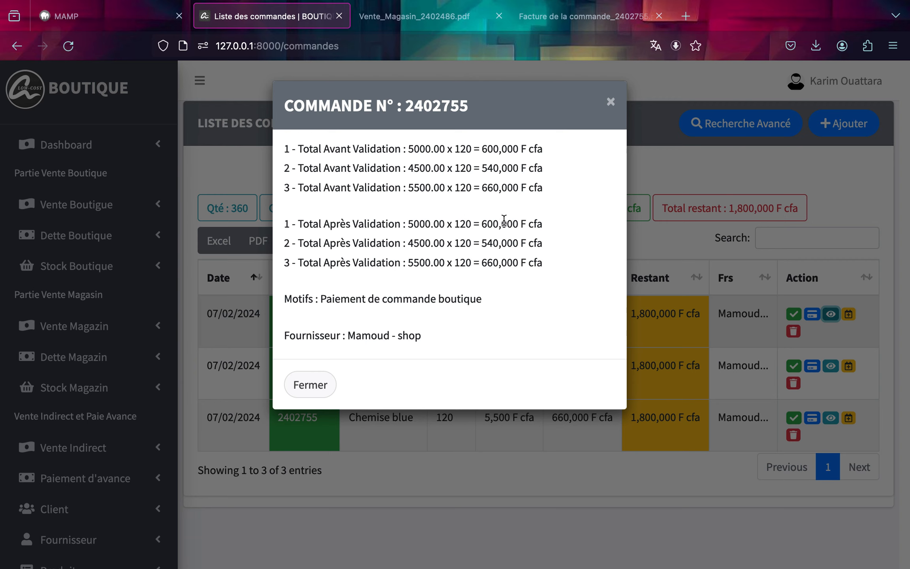
left_click(313, 385)
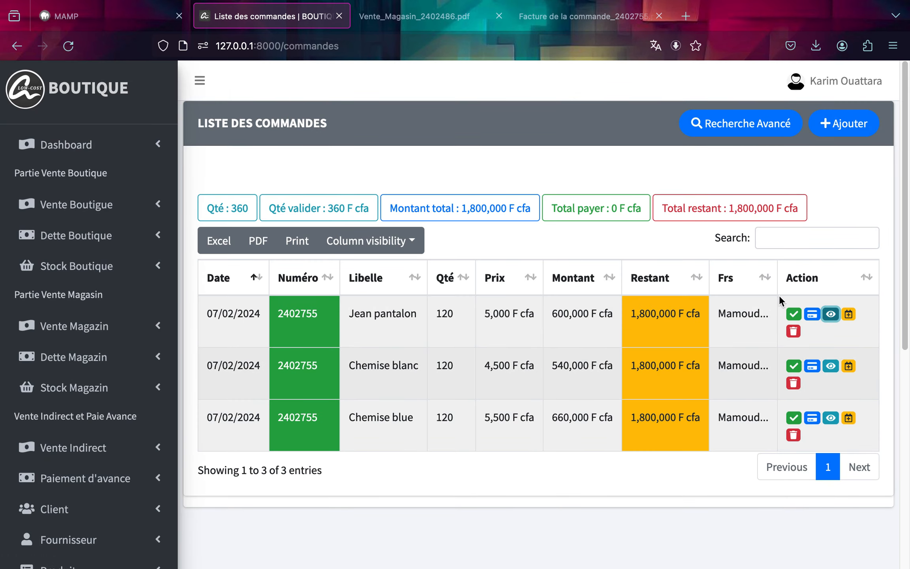
left_click(849, 316)
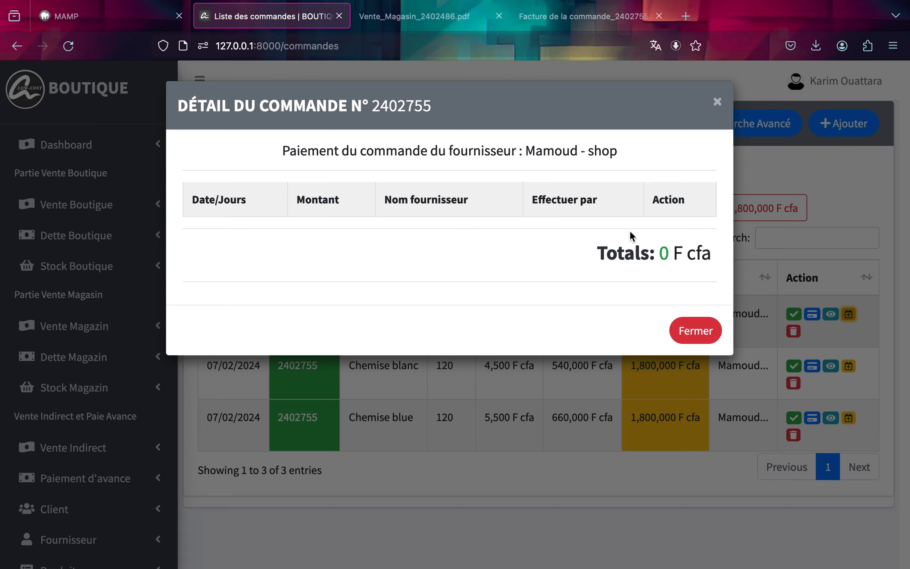
left_click(718, 103)
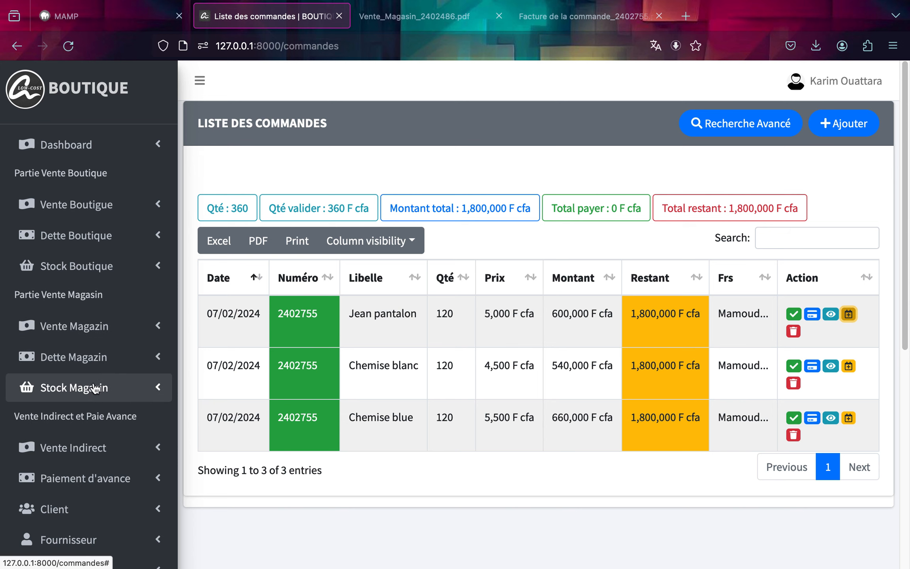
scroll(95, 389, "down", 3)
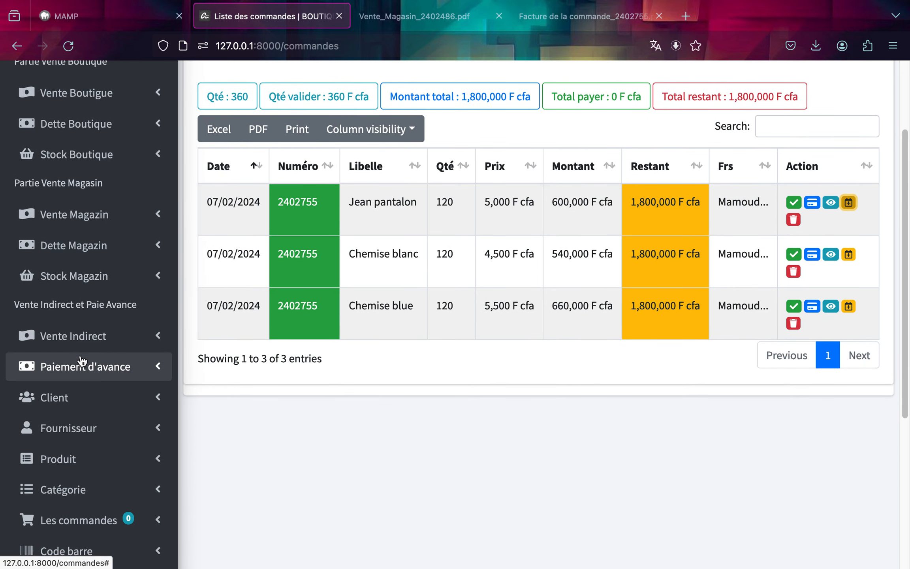
left_click(82, 344)
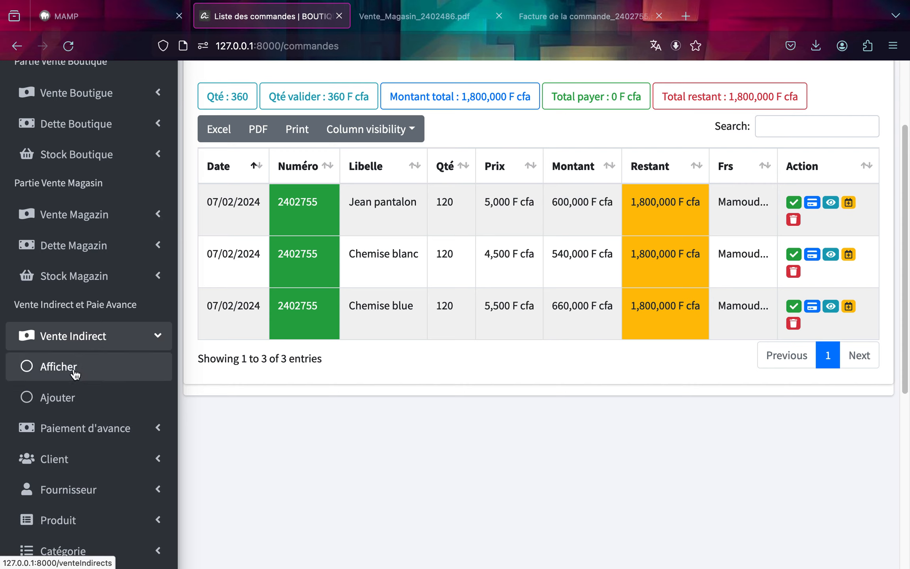
left_click(73, 400)
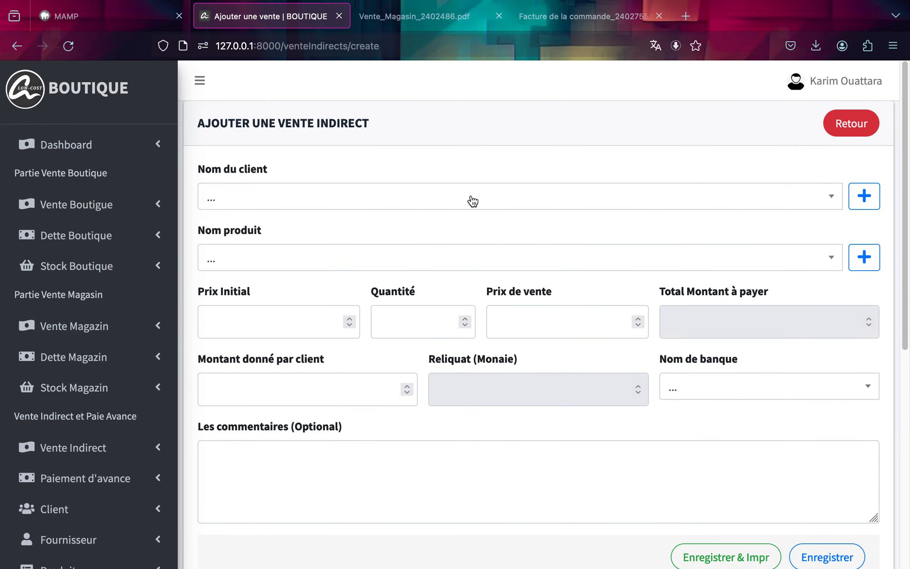
left_click(469, 200)
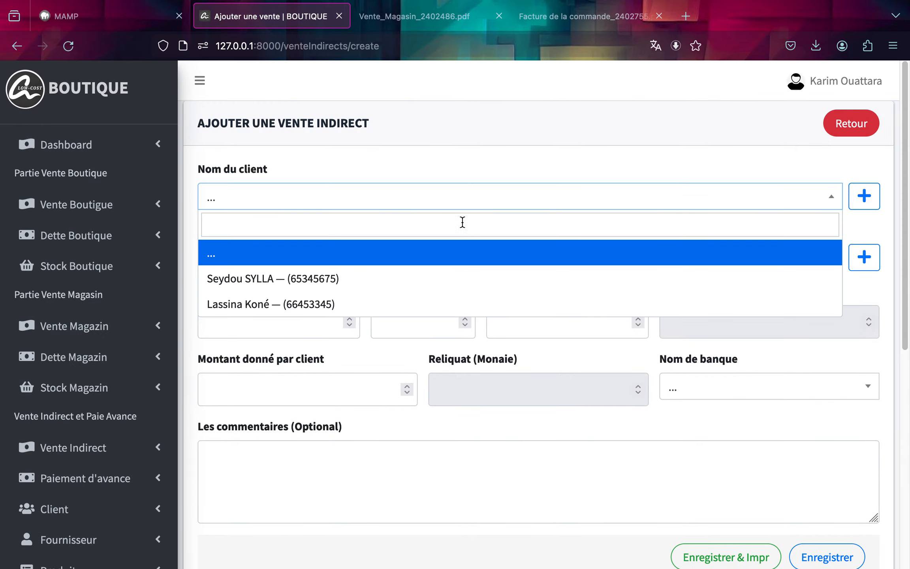
left_click(441, 301)
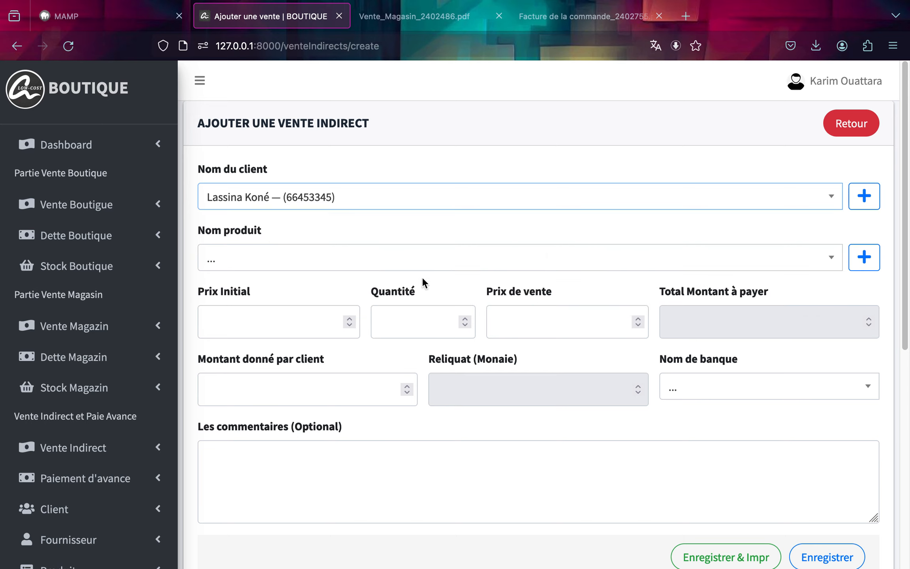
left_click(413, 260)
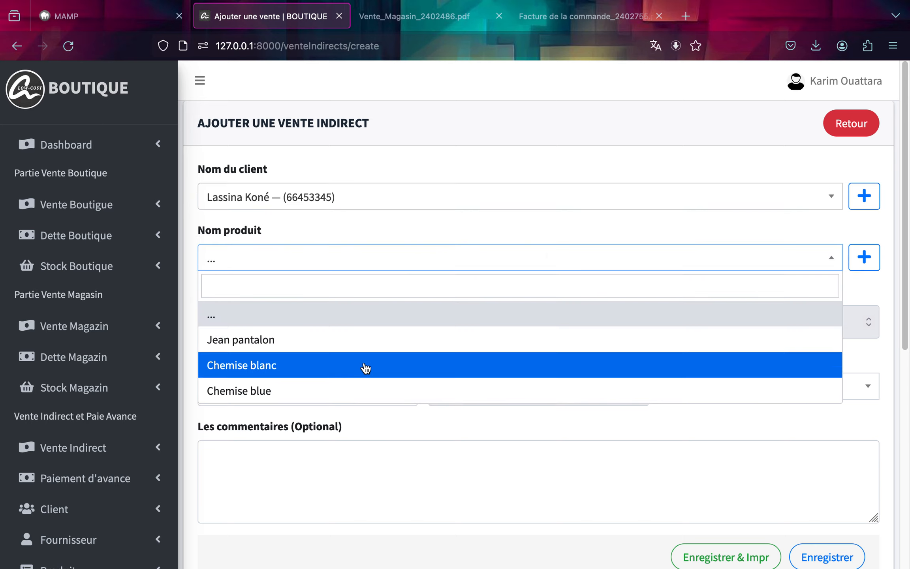
left_click(366, 367)
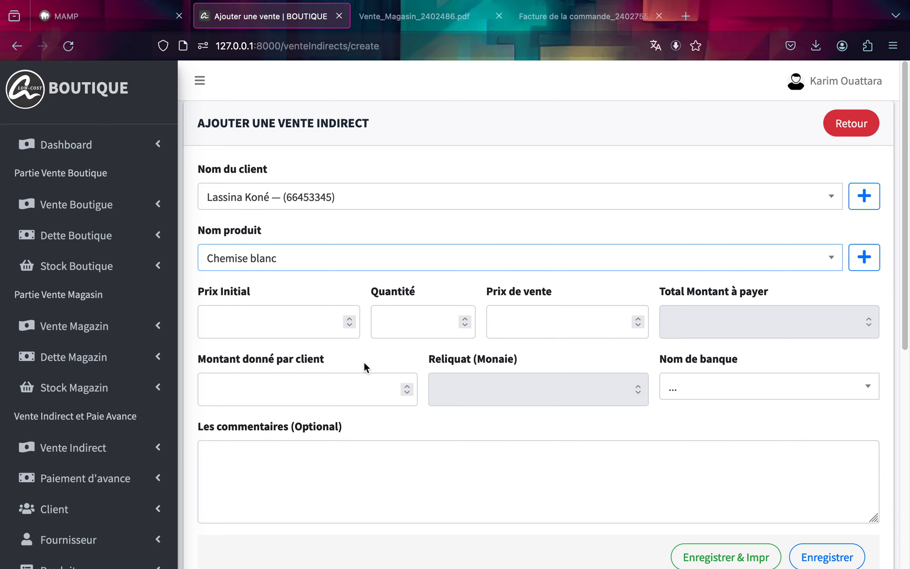
left_click(260, 316)
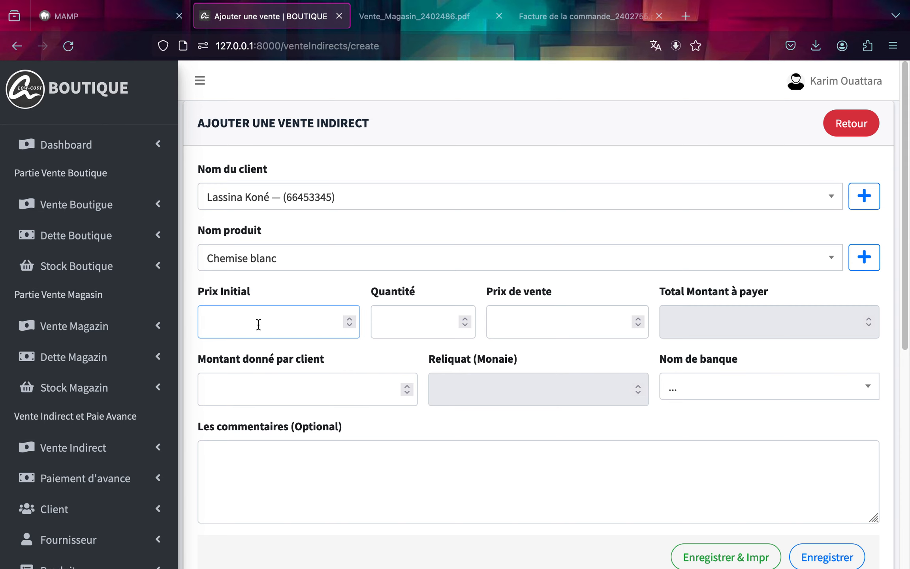
Open the Magazin stock list to check the available product quantities.
scroll(15, 440, "down", 3)
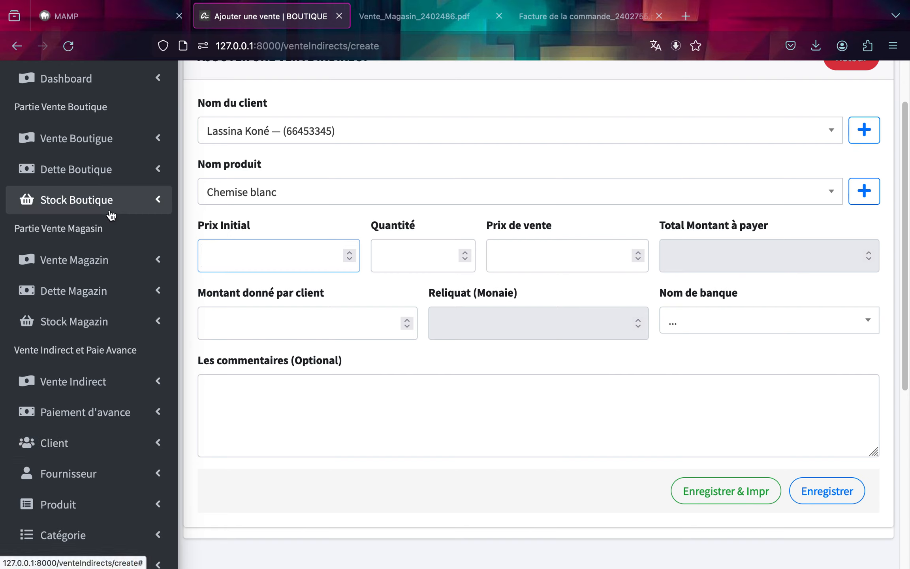
left_click(93, 322)
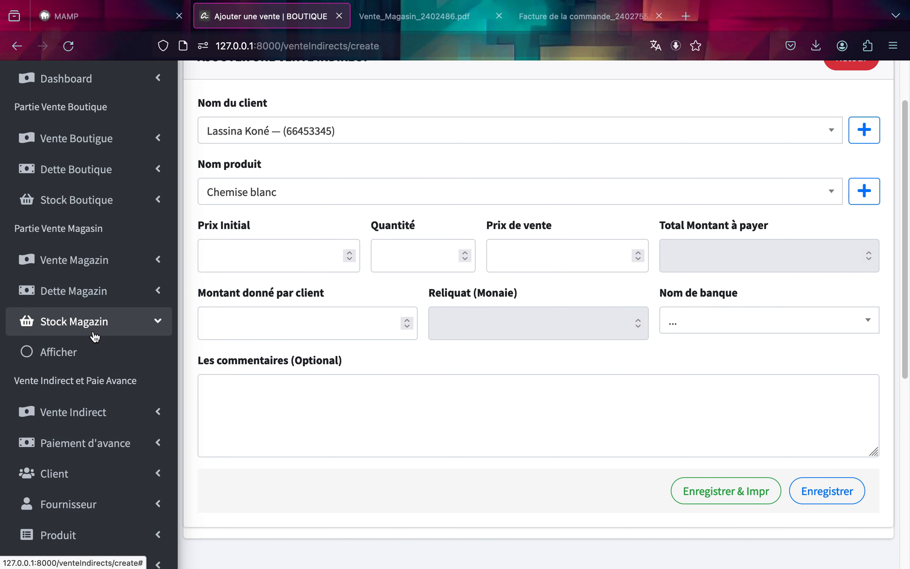
left_click(86, 357)
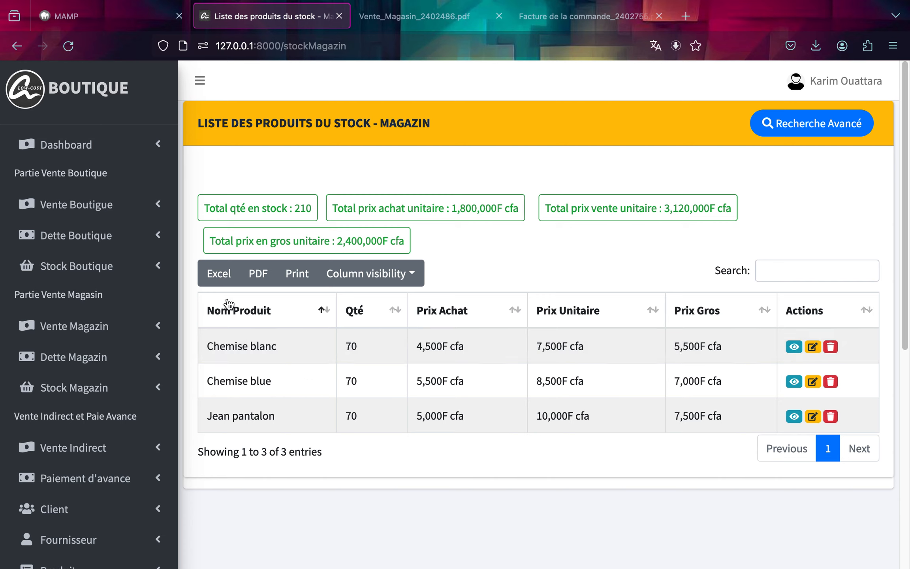
Start a new indirect sale, selecting the second listed client and the product Chemise blanc.
left_click(95, 458)
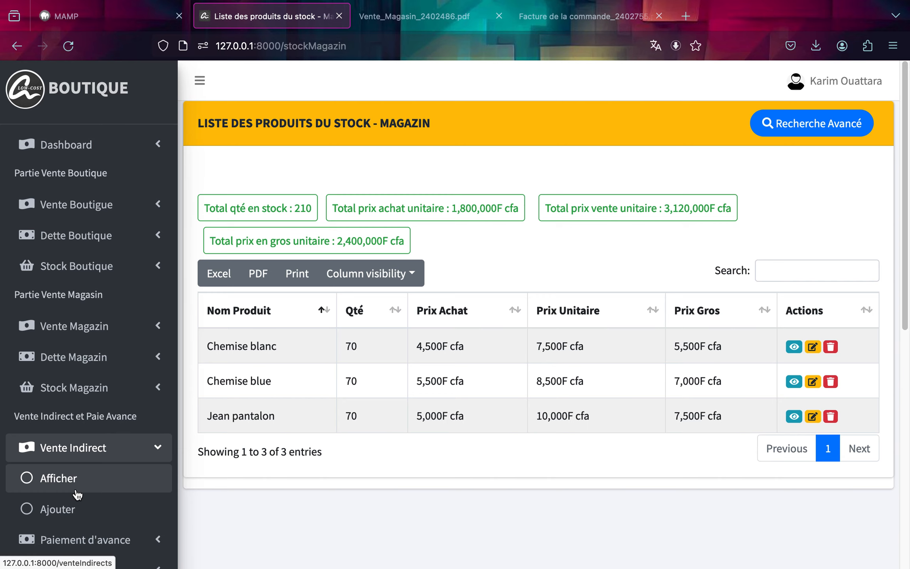
left_click(73, 508)
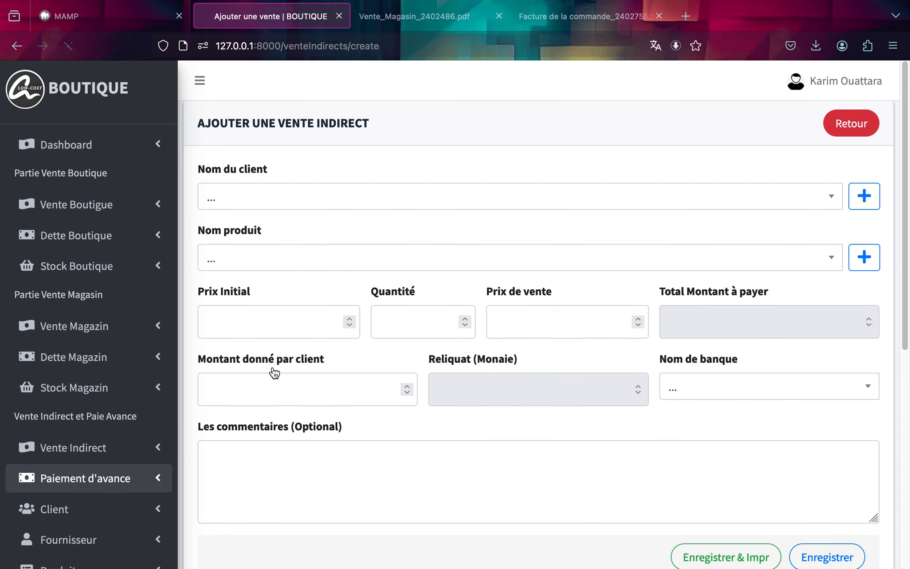
left_click(375, 200)
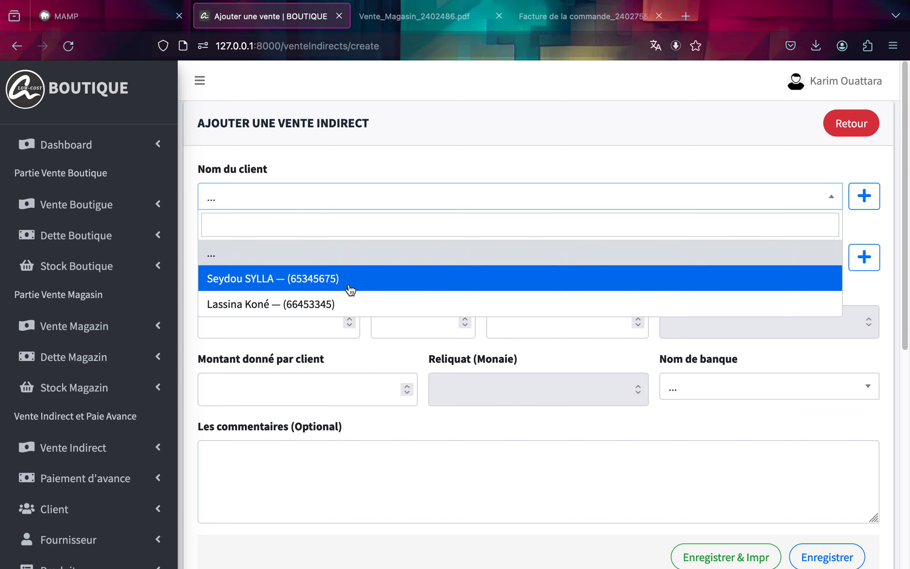
left_click(345, 305)
left_click(321, 258)
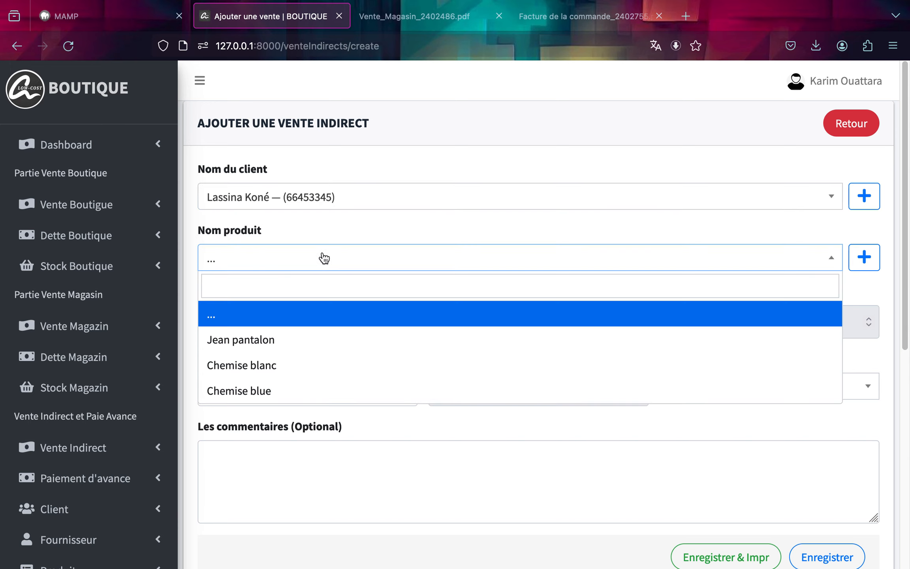
left_click(302, 365)
Enter an initial price of 5500 and a quantity of 20 for the indirect sale.
left_click(269, 328)
type("5500")
left_click(403, 331)
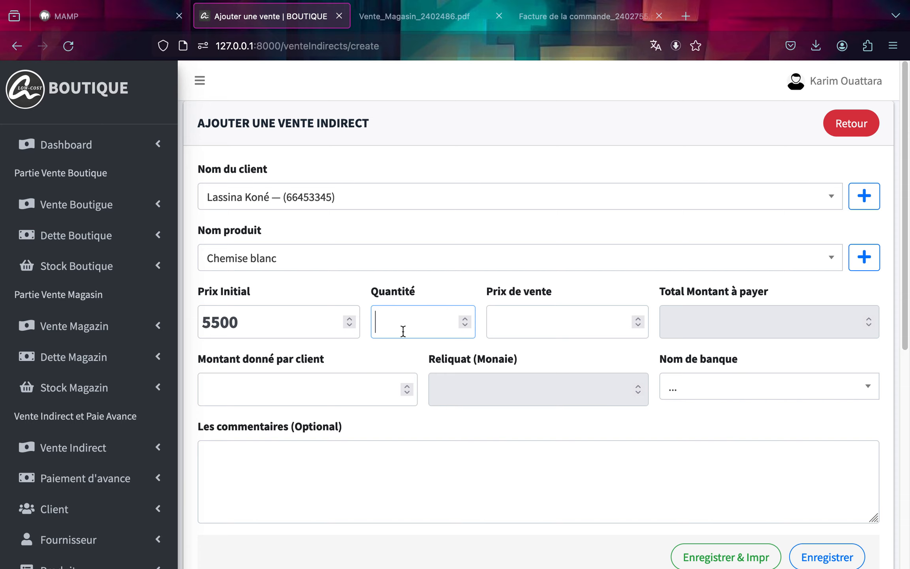
type("20")
Set the indirect sale's selling price to 6000.
left_click(526, 330)
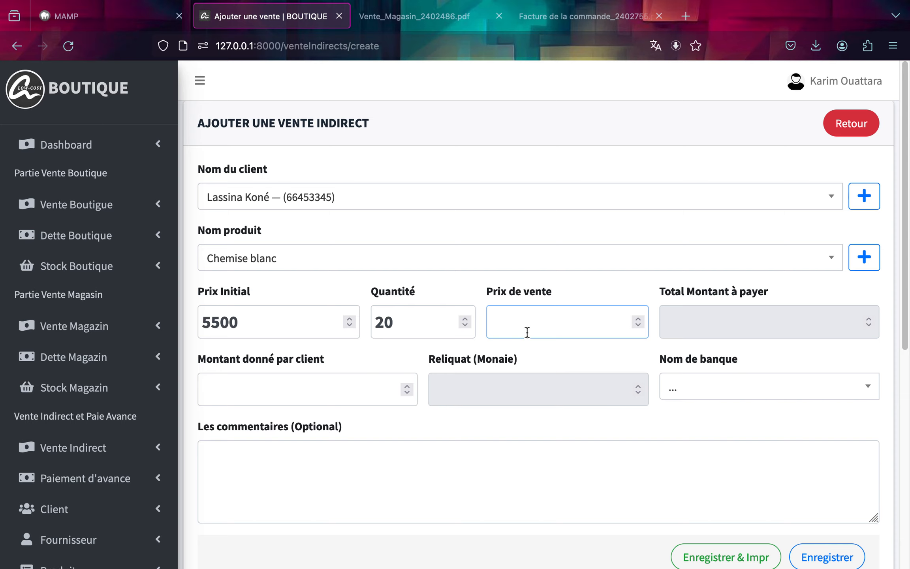
type("6000")
Copy the total amount to pay, 120000, into the amount given by the client.
left_click(661, 362)
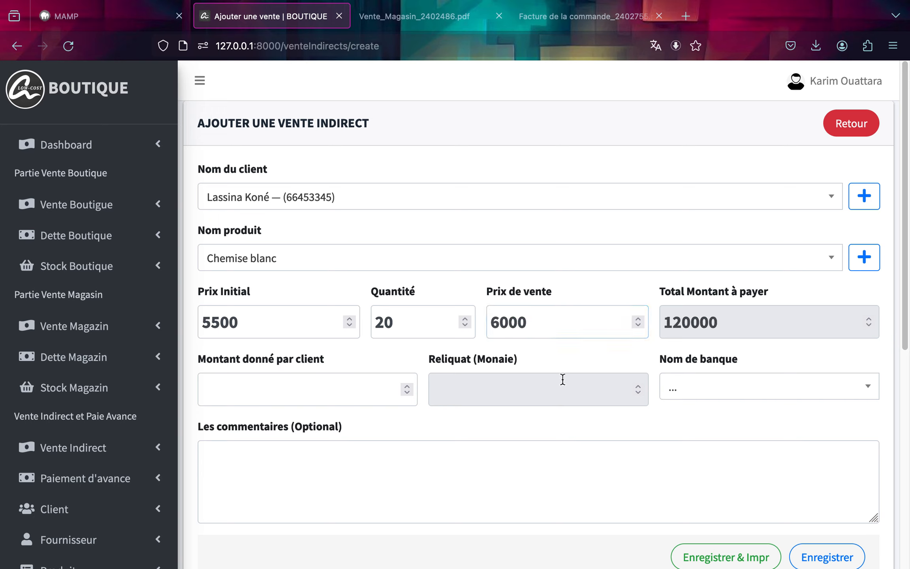
left_click(318, 393)
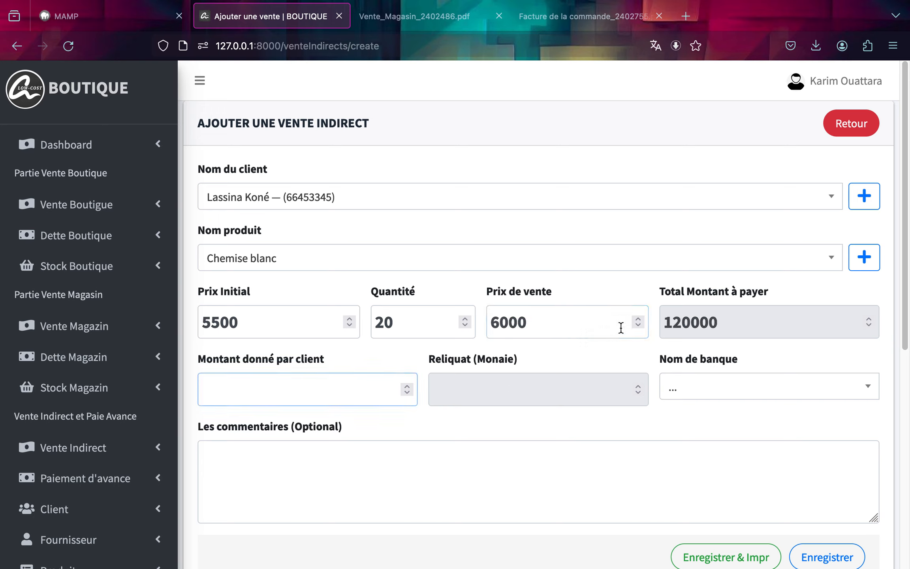
double_click(690, 318)
key("ctrl+c")
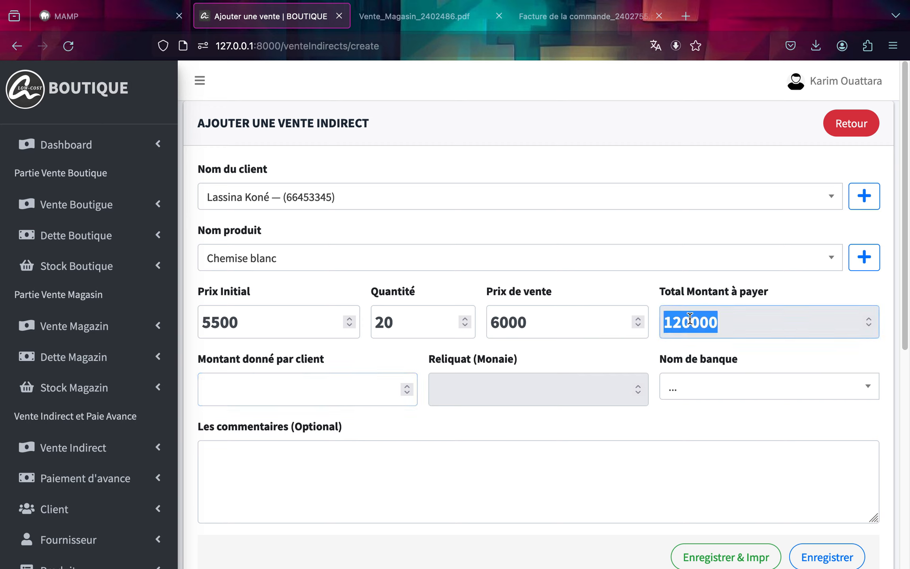
left_click(356, 395)
key("ctrl+v")
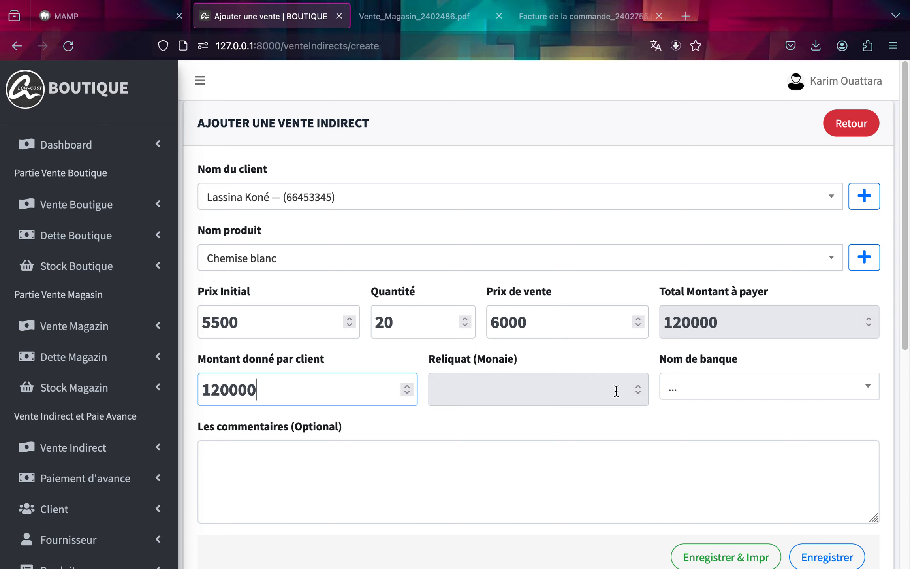
Choose the BNDA bank account and save the indirect sale.
left_click(688, 391)
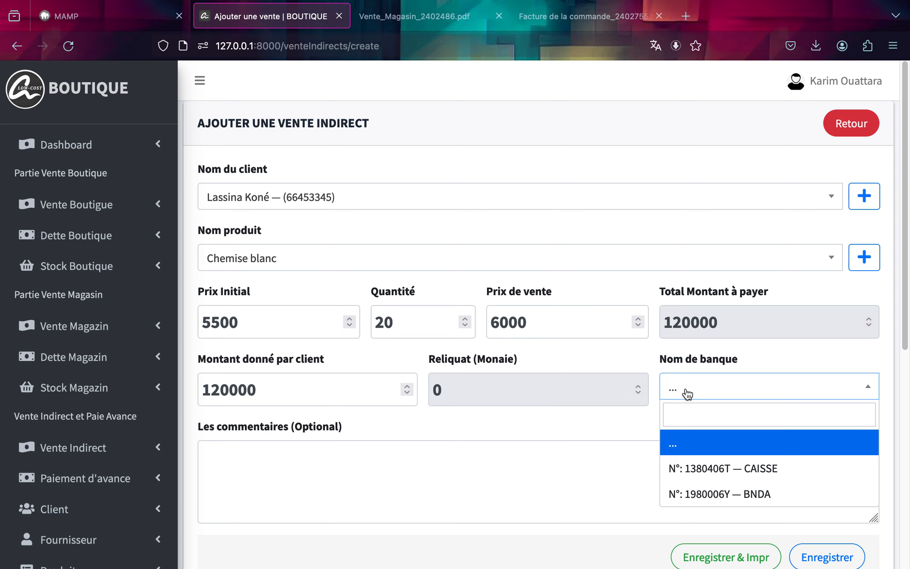
left_click(692, 497)
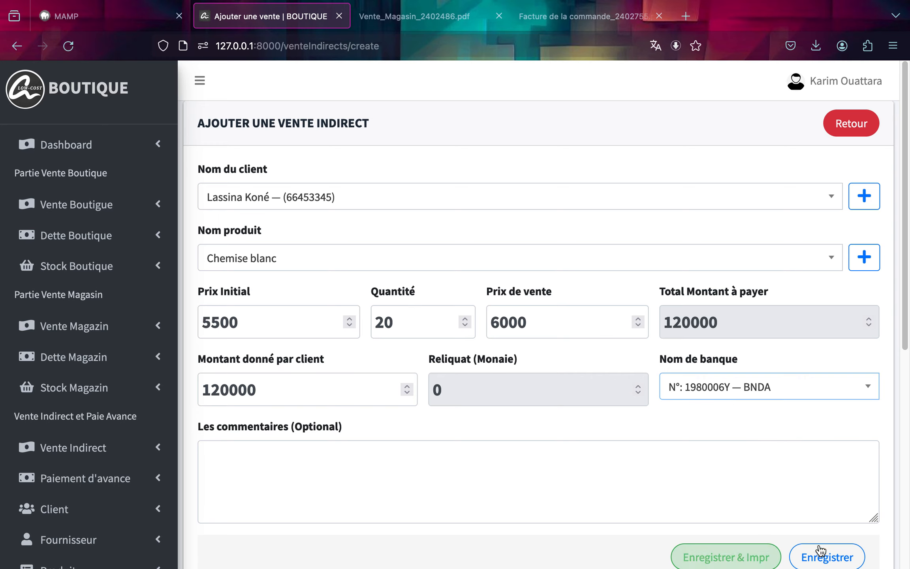
left_click(828, 557)
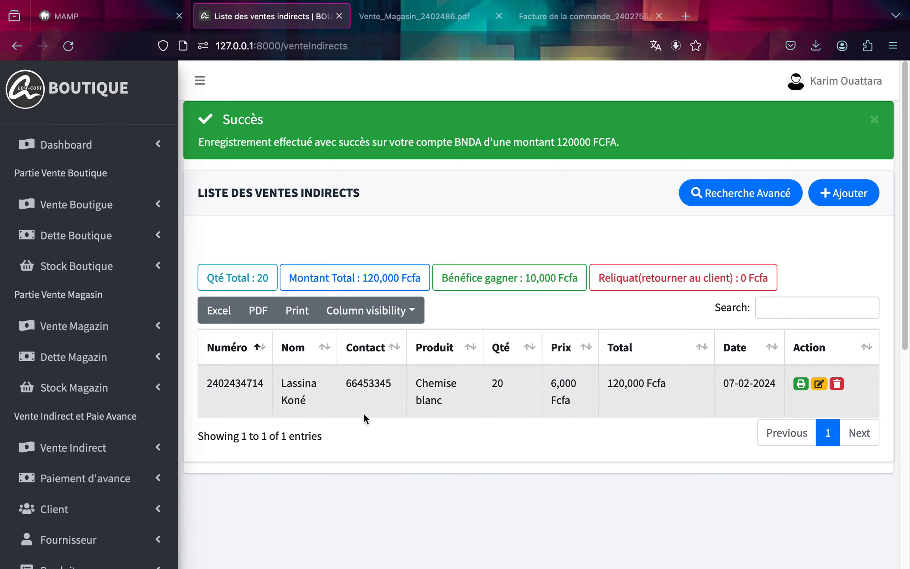
Start a new advance payment, selecting the client and the product Jean pantalon.
left_click(69, 483)
scroll(90, 522, "down", 2)
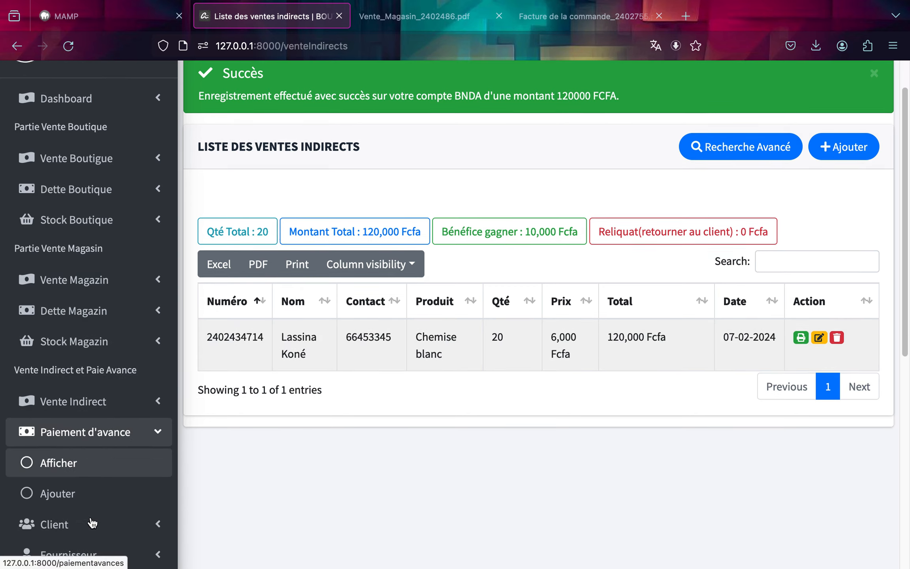
left_click(95, 470)
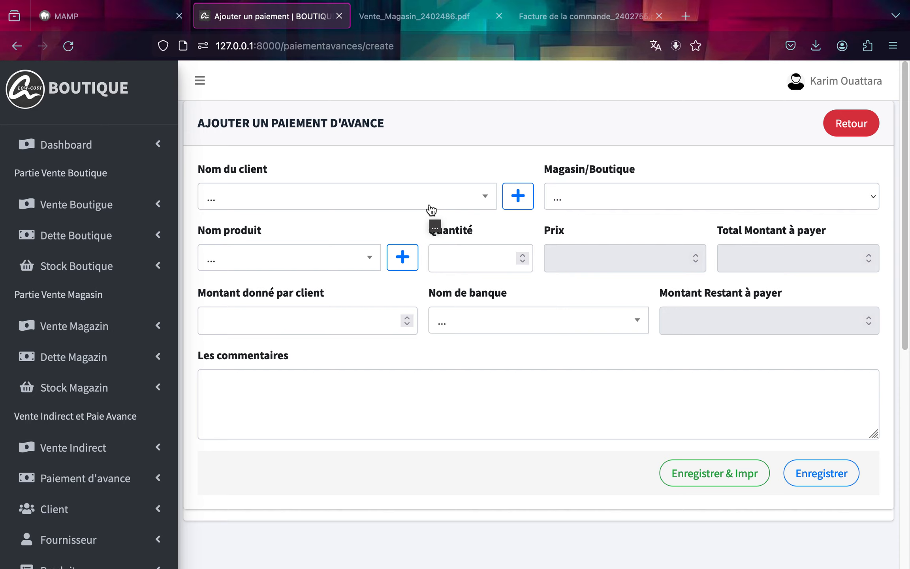
left_click(432, 201)
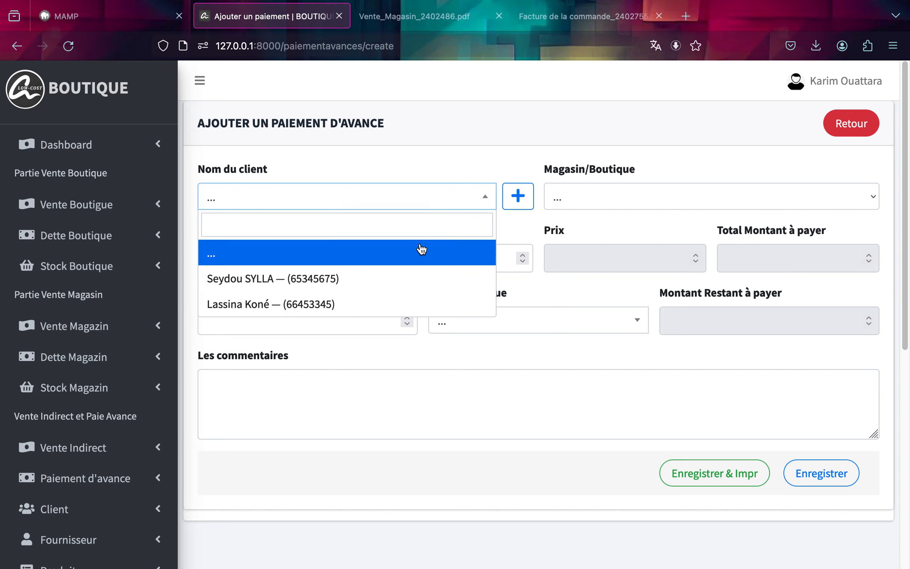
left_click(403, 281)
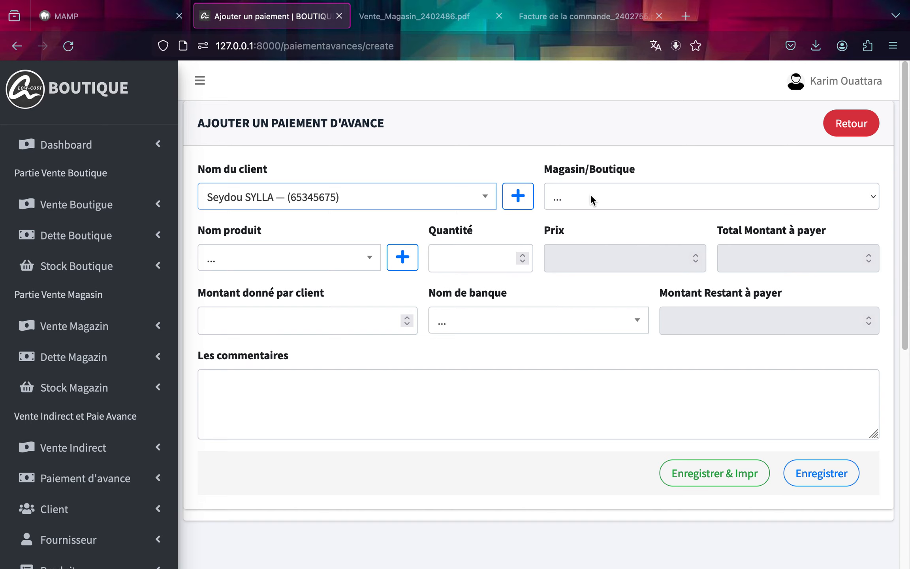
left_click(363, 263)
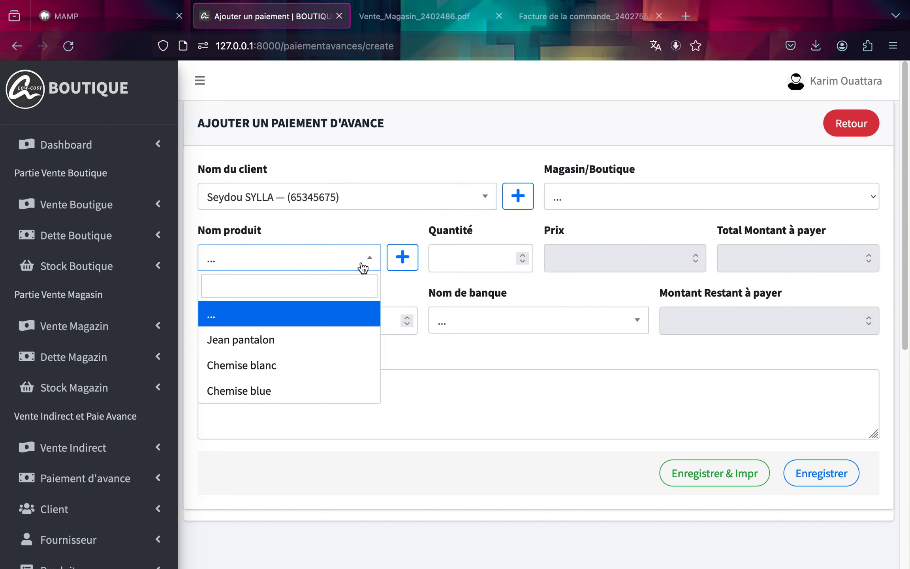
left_click(310, 346)
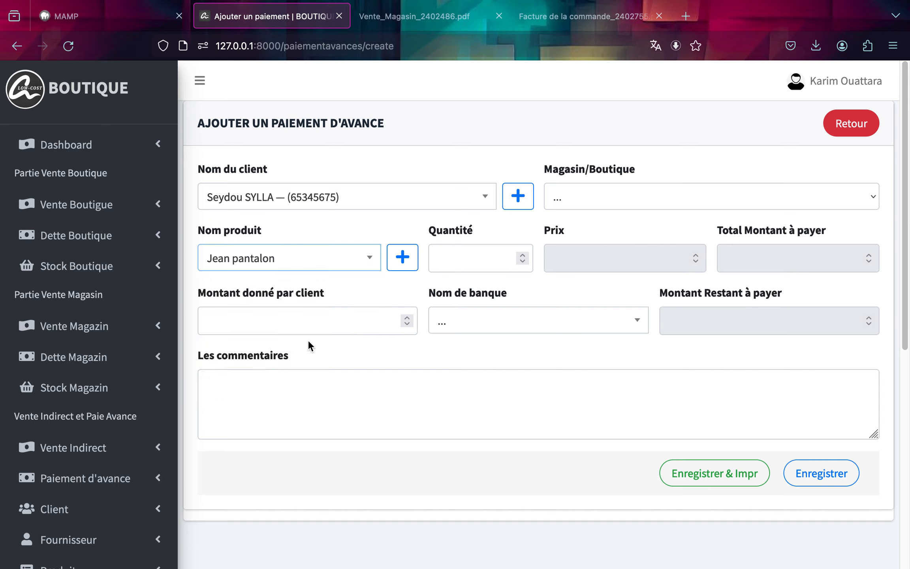
Set the advance payment quantity to 4 and choose Boutique as the shop location.
left_click(495, 261)
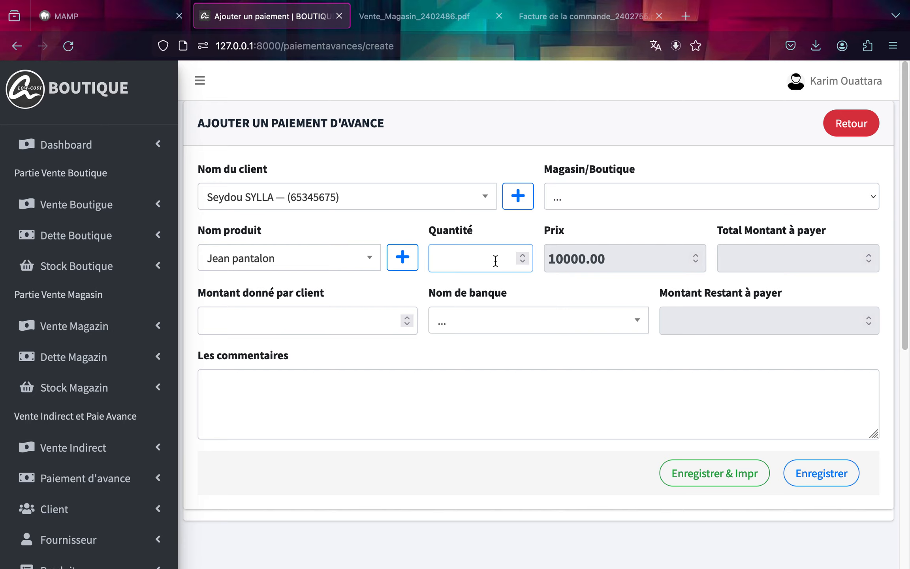
type("4")
left_click(610, 279)
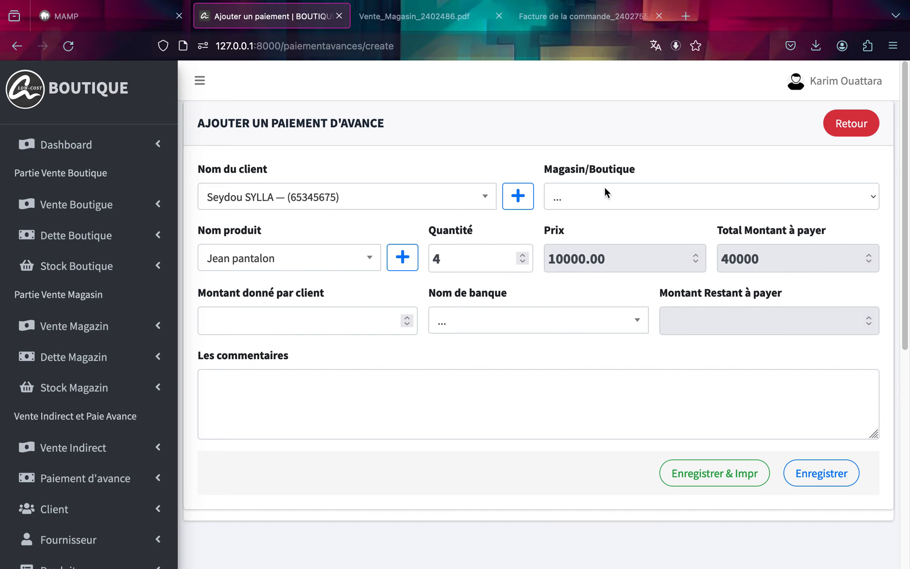
left_click(604, 199)
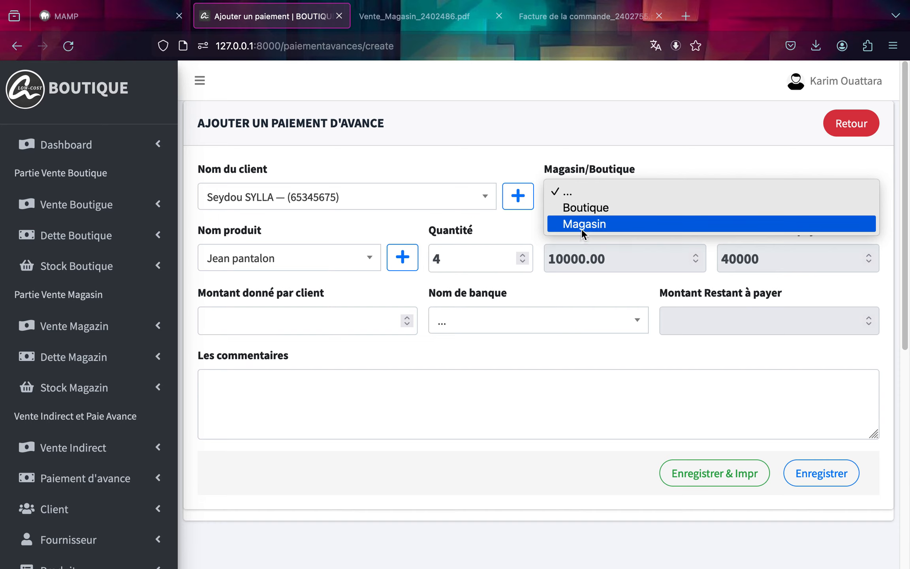
left_click(577, 209)
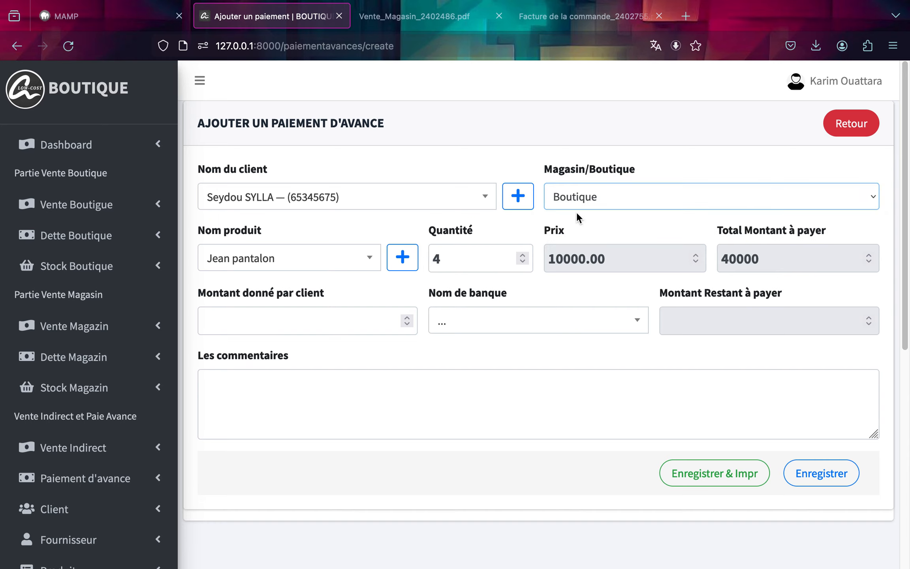
left_click(580, 198)
left_click(579, 209)
left_click(579, 200)
left_click(578, 180)
Enter 5000 as the amount given by the client, choose the BNDA bank account and save the advance payment.
left_click(332, 325)
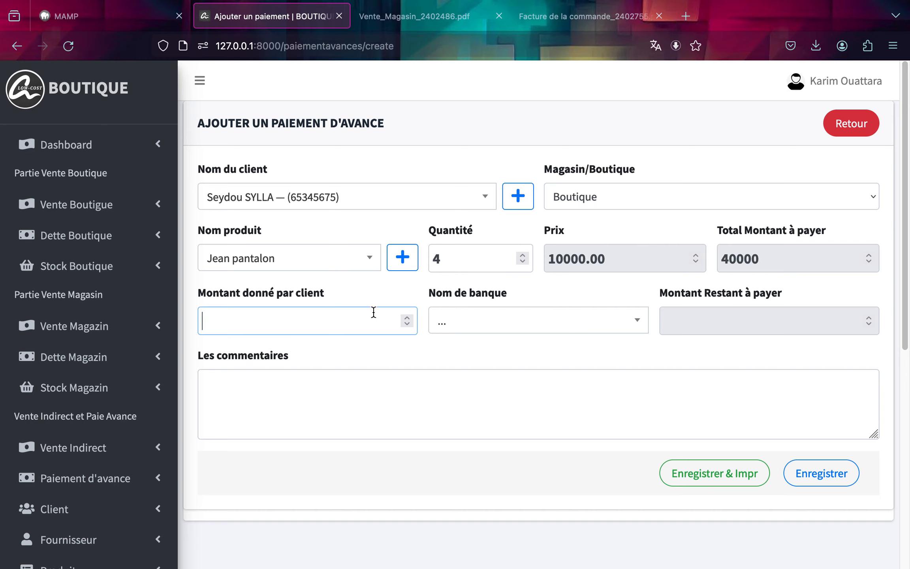
type("5000")
left_click(505, 321)
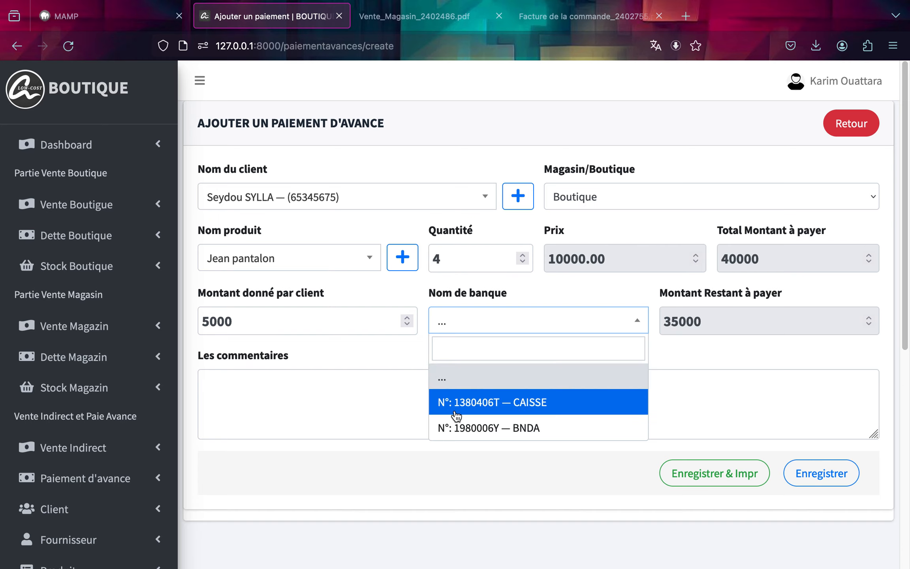
left_click(479, 433)
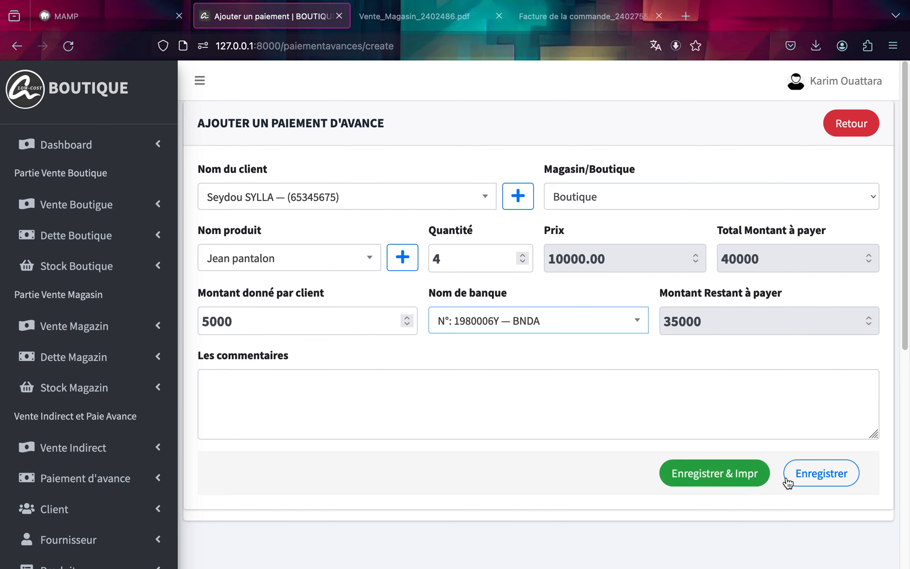
left_click(804, 473)
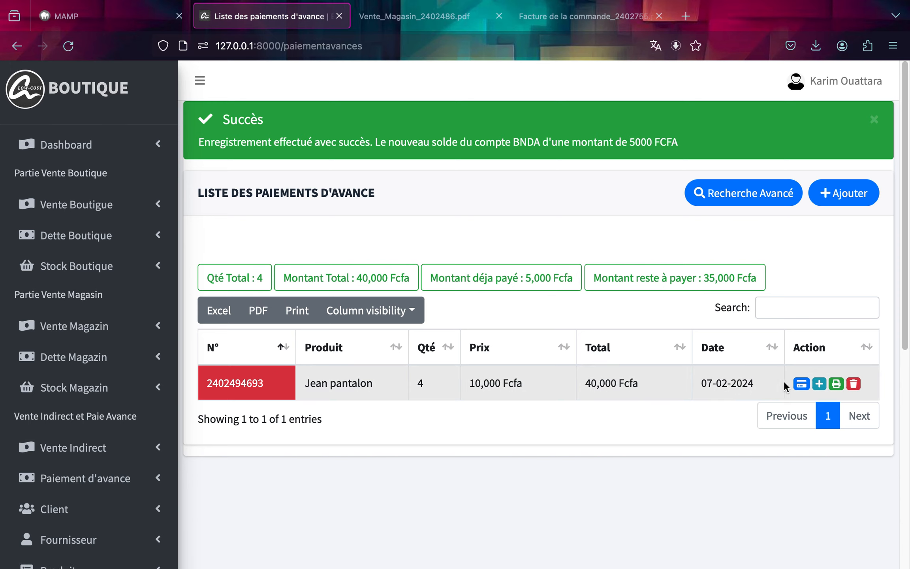
Inspect the advance payment's payment form and its payment detail history.
left_click(801, 384)
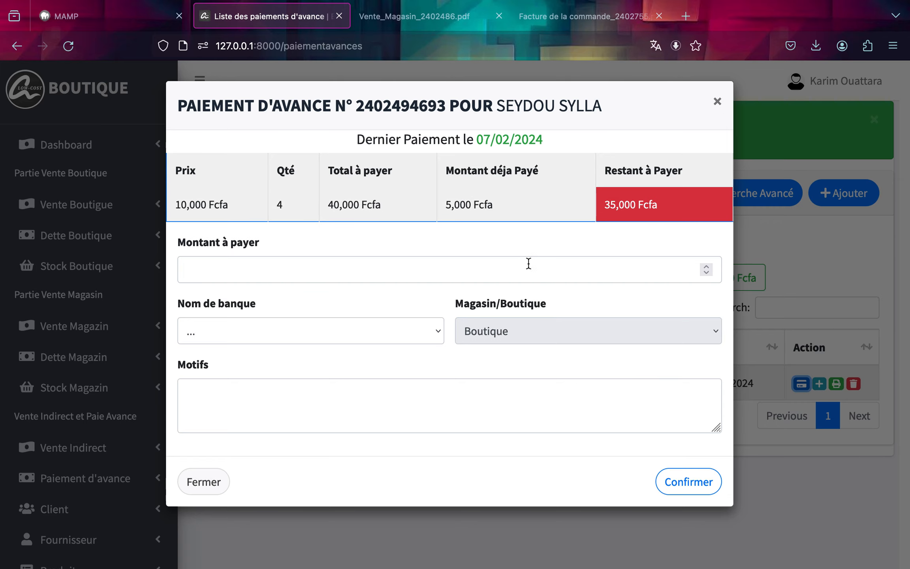
left_click(718, 115)
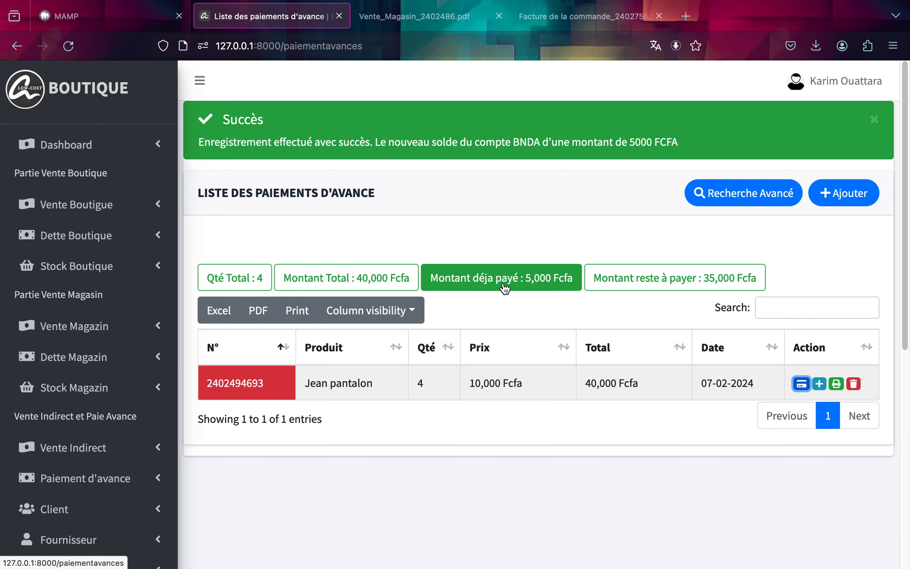
left_click(819, 384)
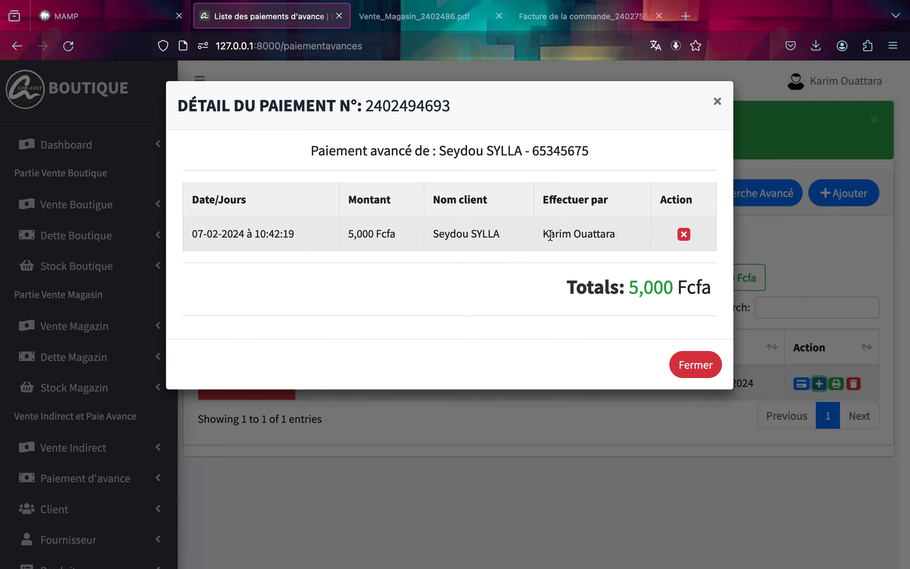
left_click(678, 364)
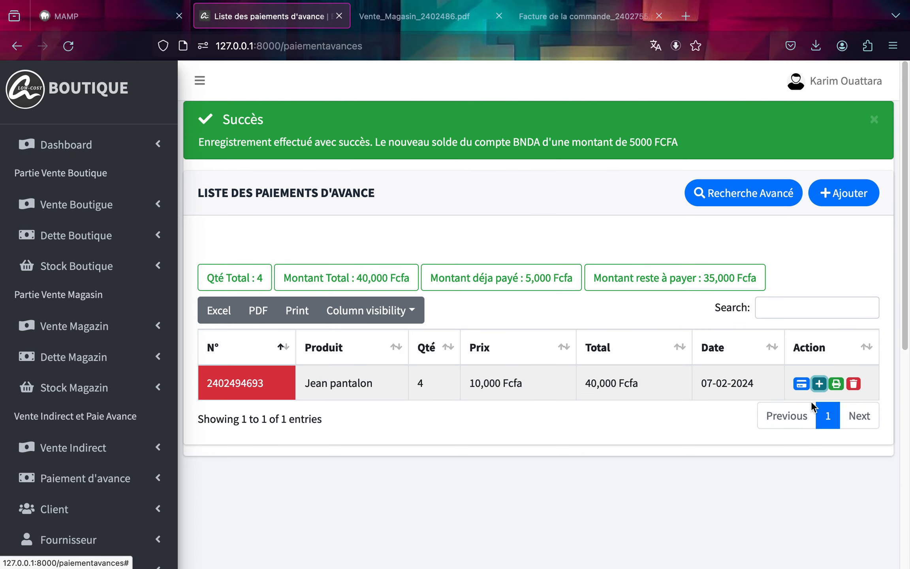
Add a further payment of 15000 to the advance payment from the BNDA account and confirm.
left_click(806, 382)
left_click(464, 268)
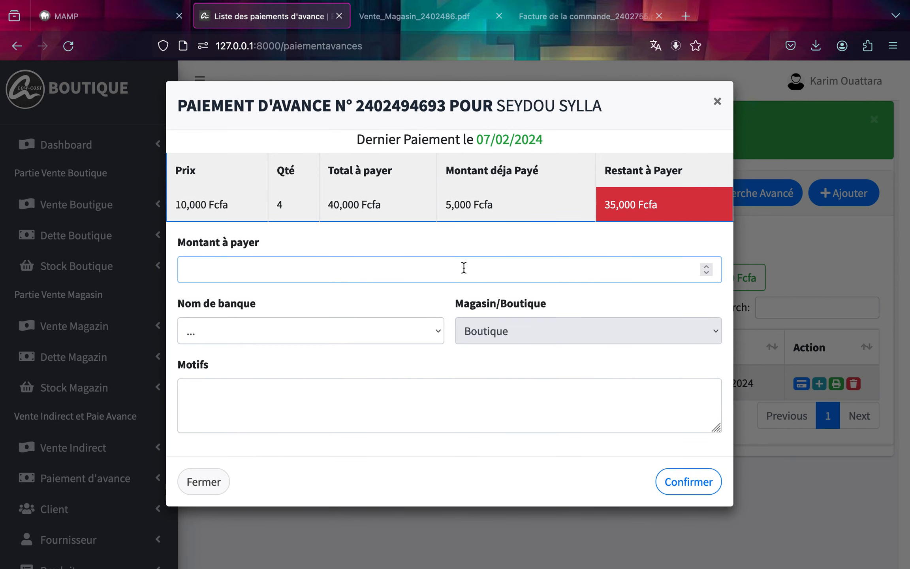
type("15000")
left_click(400, 331)
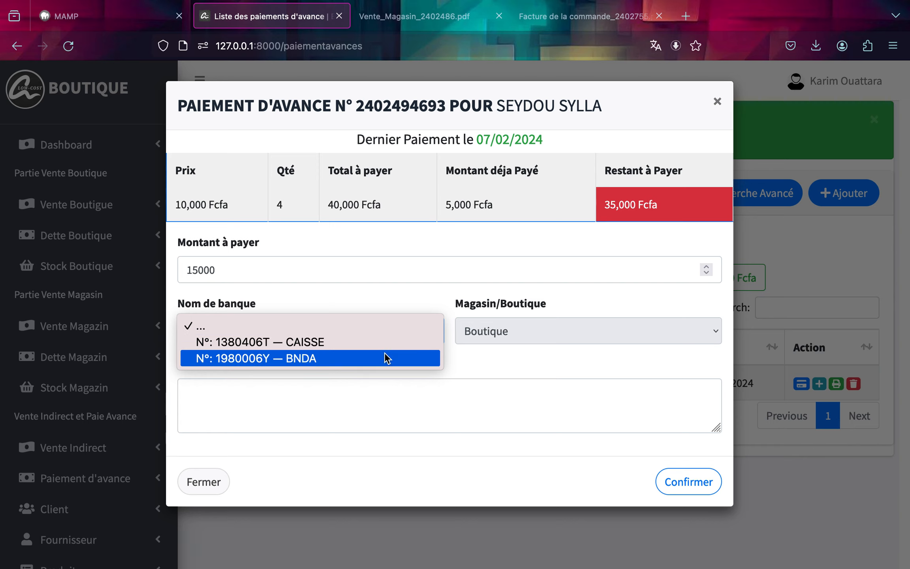
left_click(388, 358)
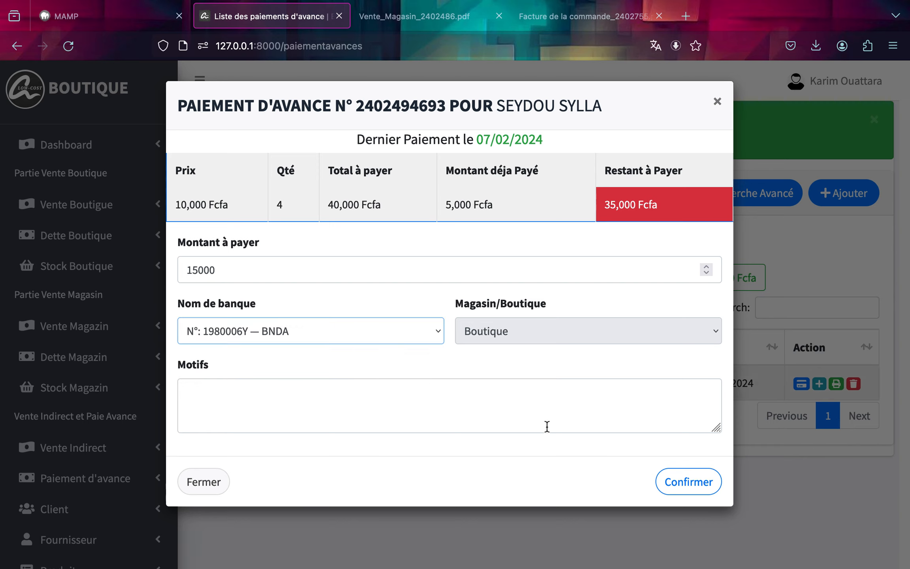
left_click(677, 496)
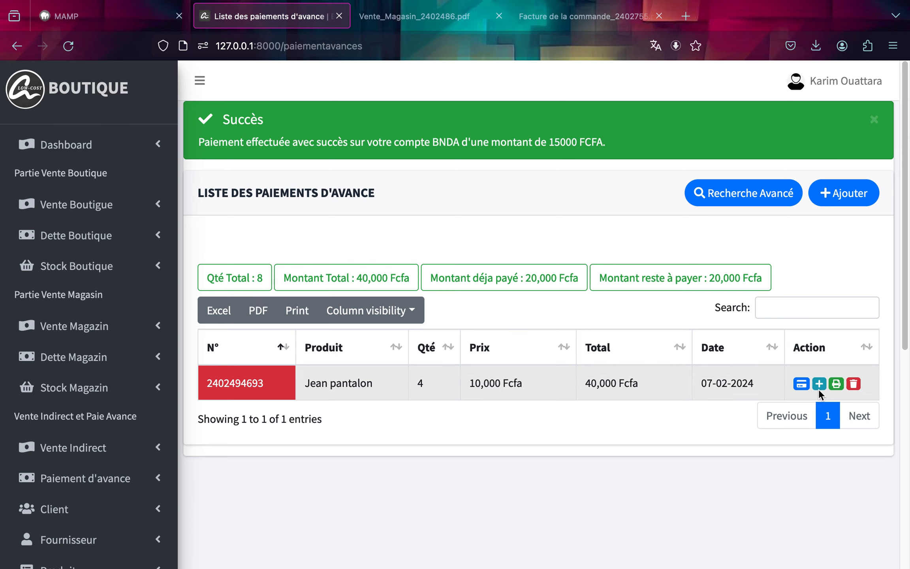
Review the advance payment's payment detail history.
left_click(820, 386)
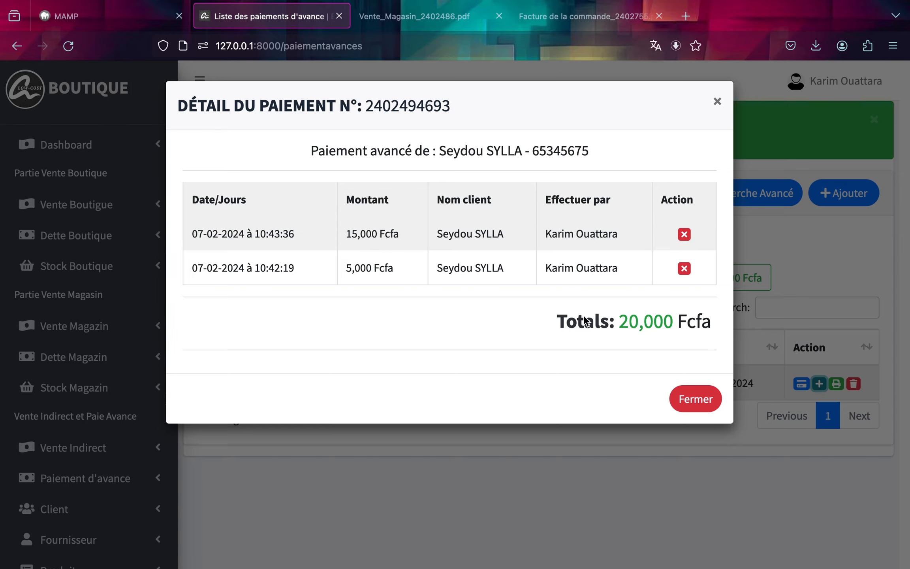
left_click(717, 103)
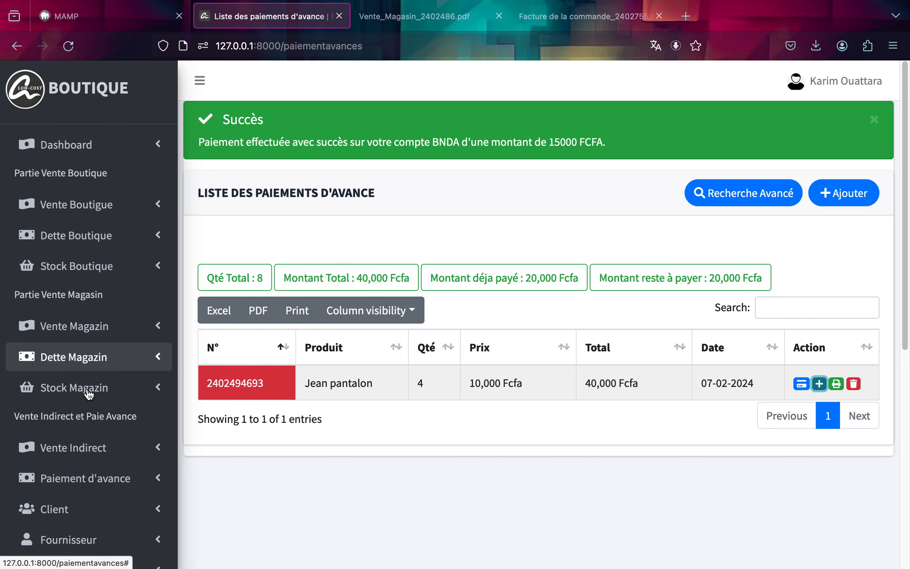
scroll(84, 407, "down", 2)
scroll(83, 407, "down", 6)
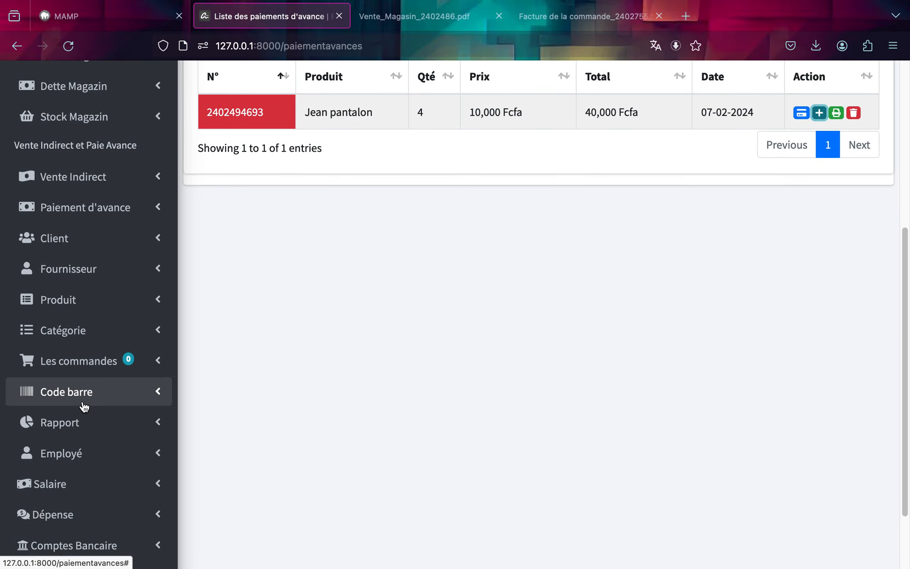
scroll(83, 407, "down", 2)
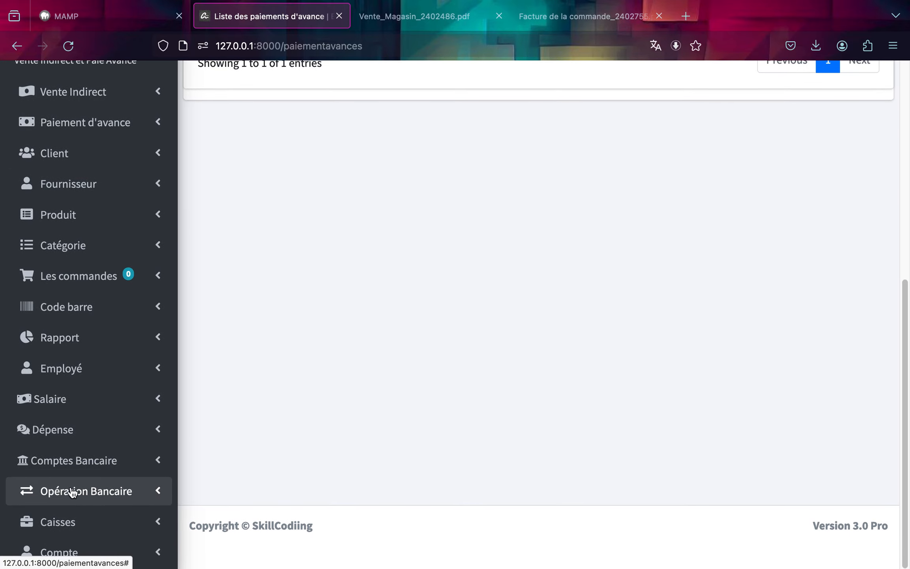
Open a new bank operation form and check the CAISSE and BNDA account balances before going back.
left_click(92, 500)
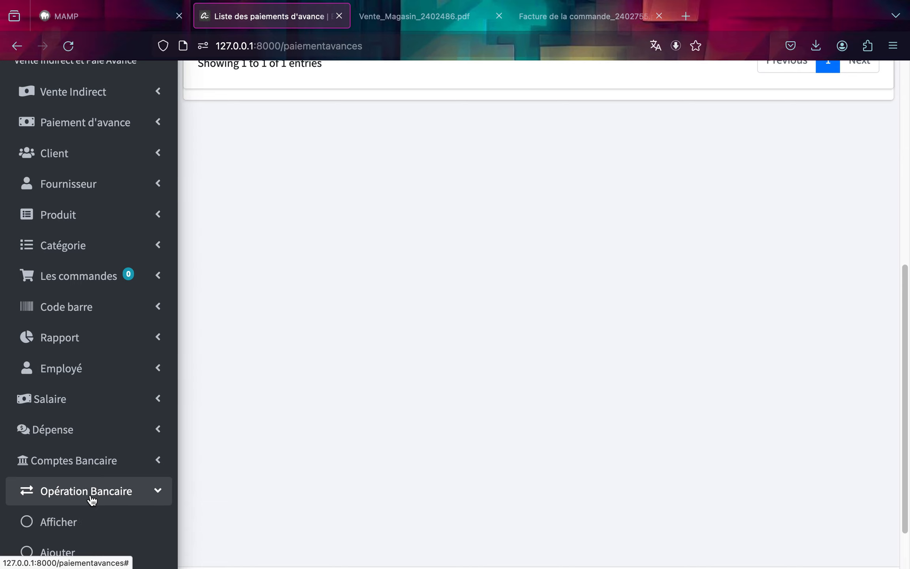
left_click(79, 530)
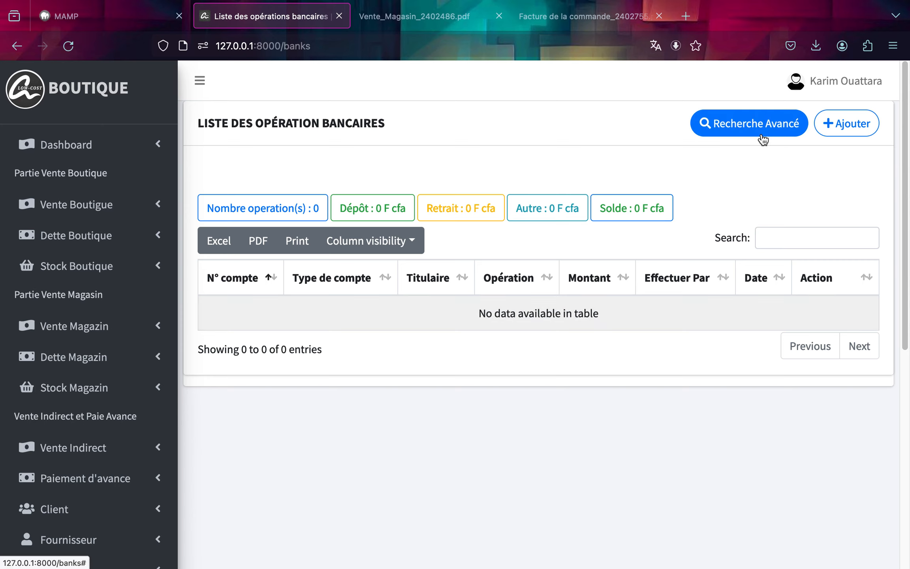
left_click(854, 133)
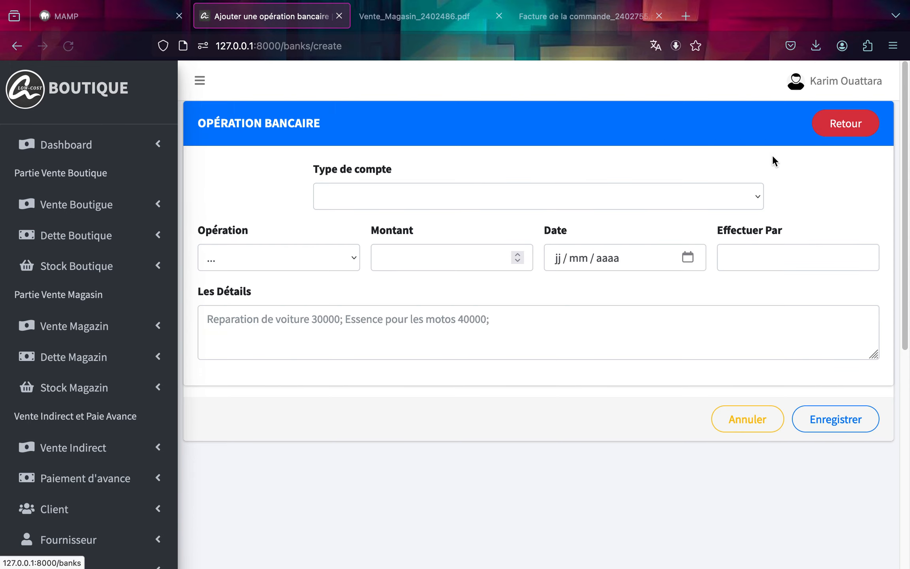
left_click(751, 197)
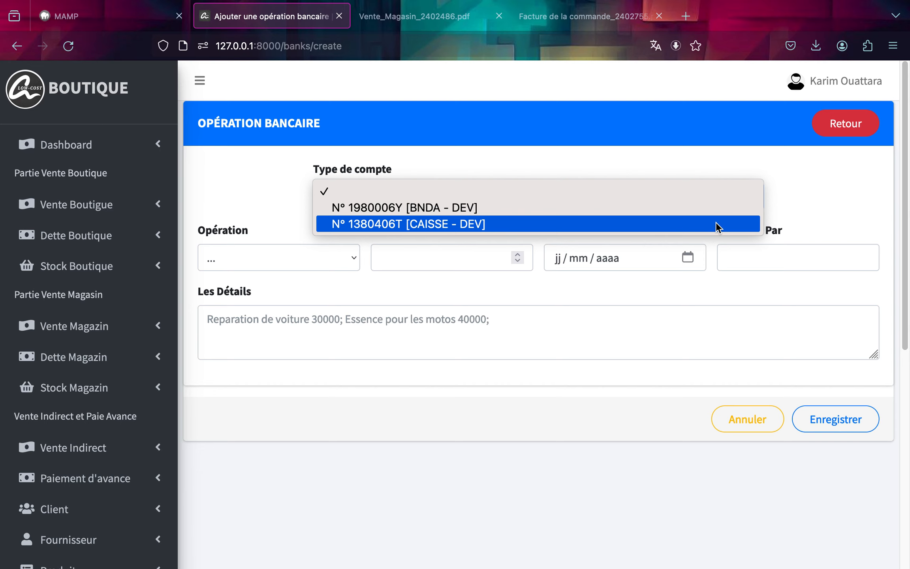
left_click(716, 224)
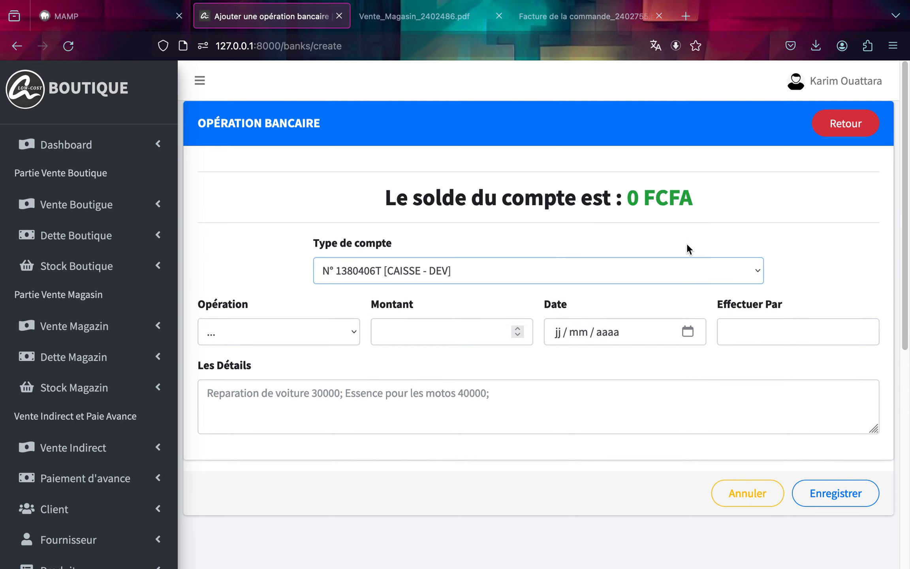
left_click(687, 271)
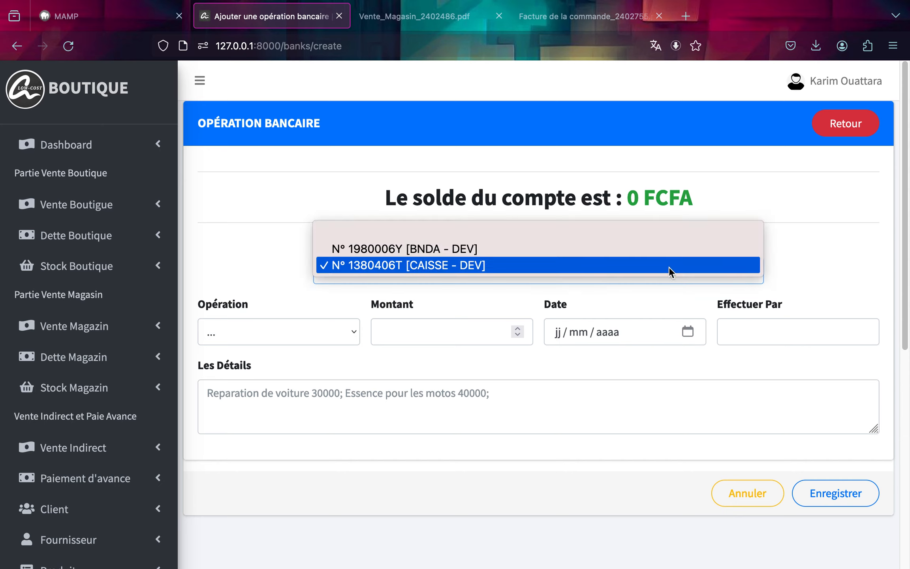
left_click(642, 251)
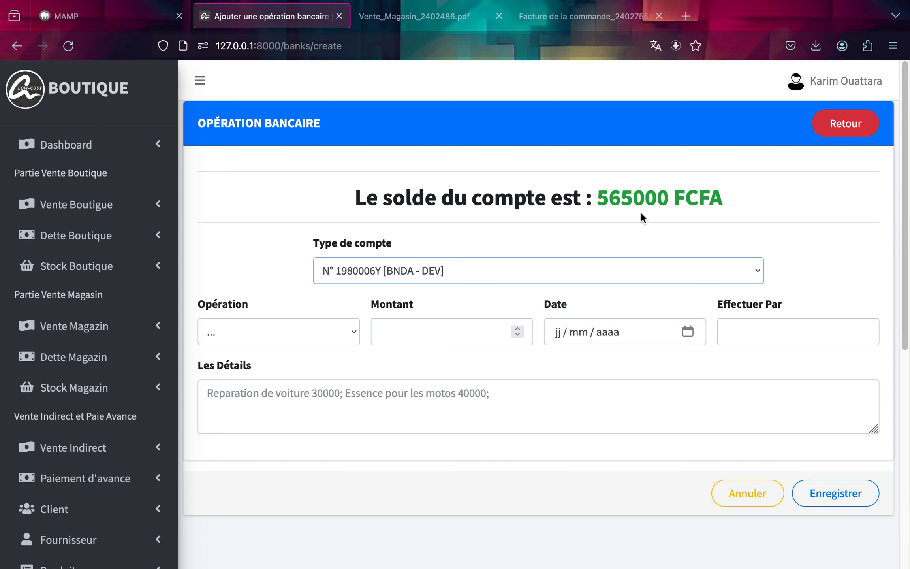
left_click(839, 135)
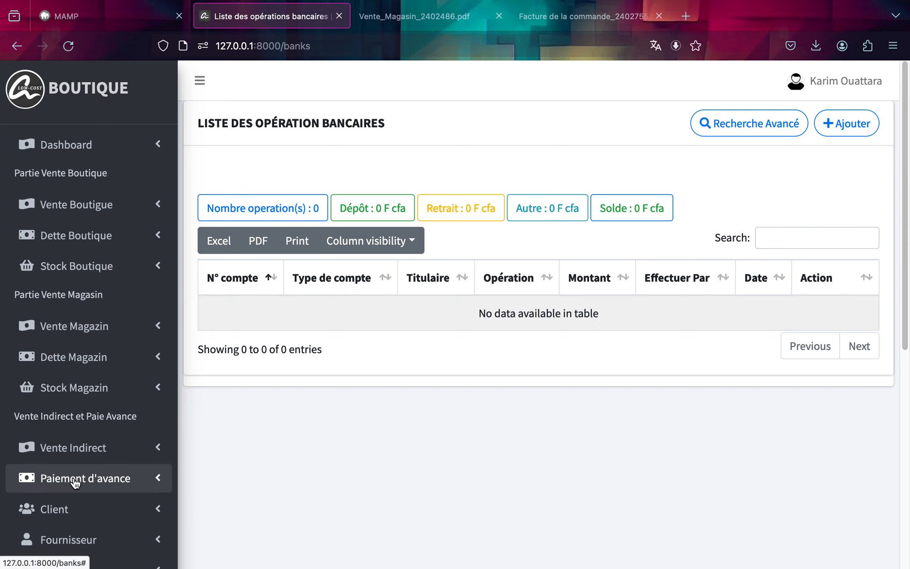
scroll(75, 480, "down", 10)
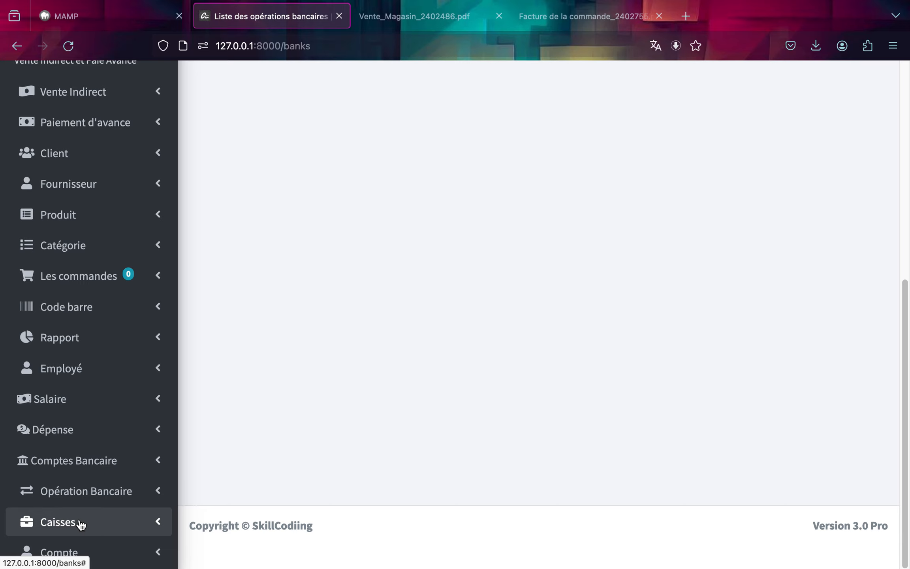
Open the Caisse opération summary and review the BNDA savings account's entries, outflows and balance.
left_click(81, 524)
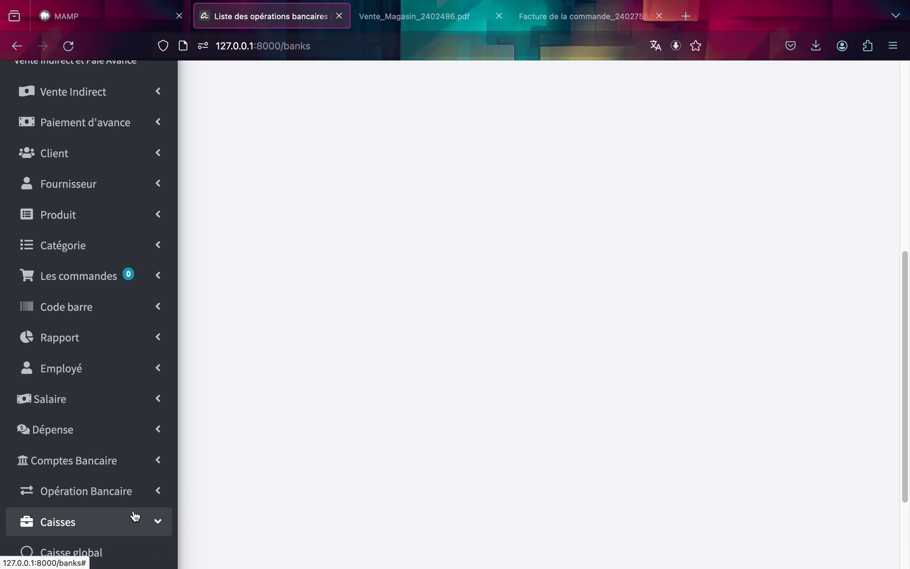
scroll(136, 516, "down", 3)
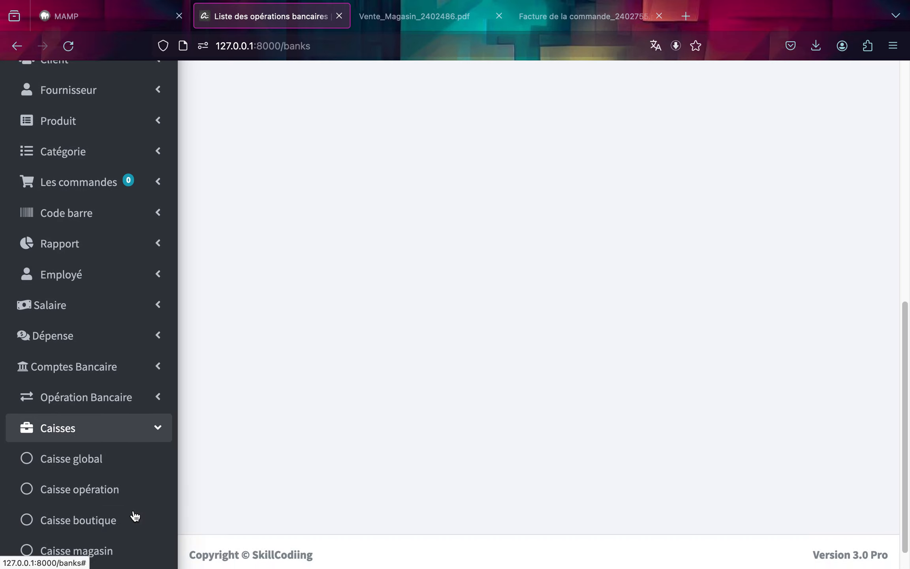
left_click(92, 498)
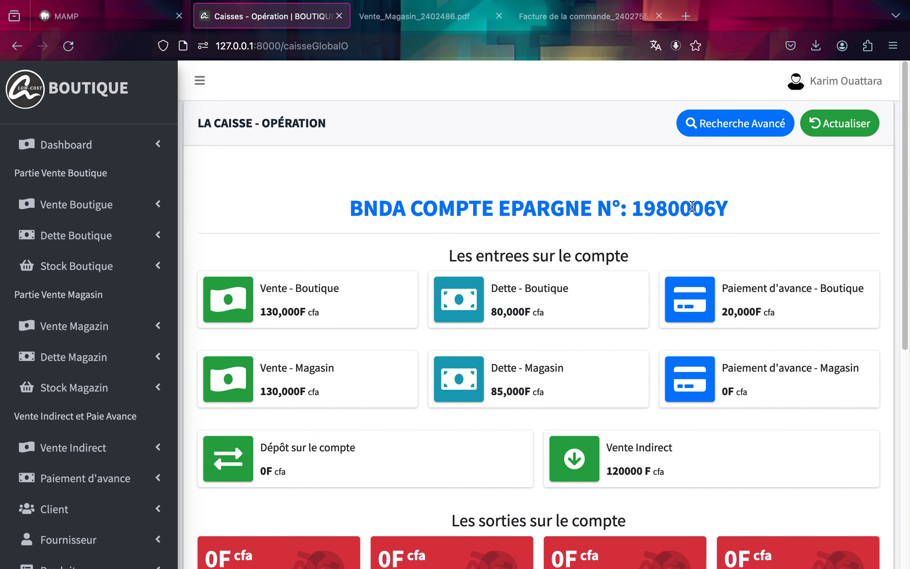
scroll(761, 186, "down", 3)
scroll(762, 187, "up", 2)
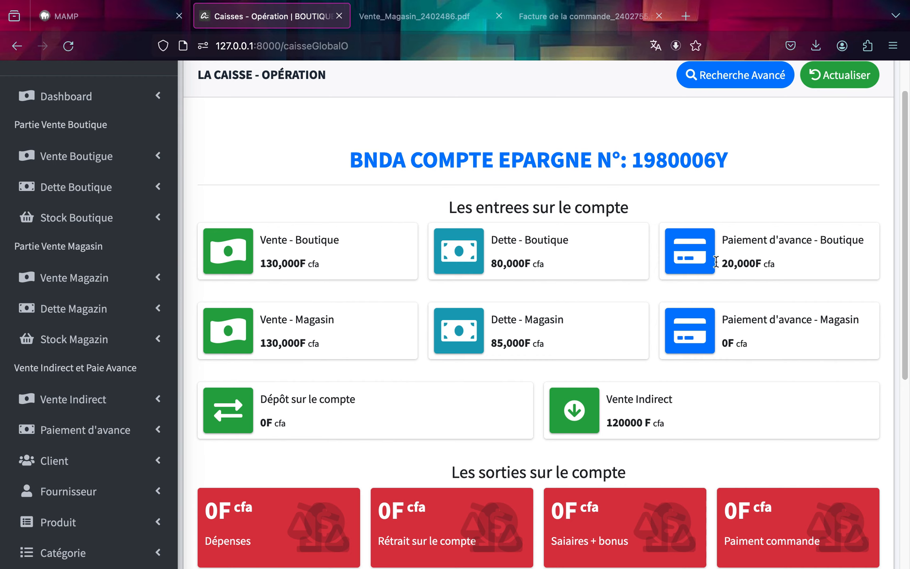
scroll(668, 273, "down", 3)
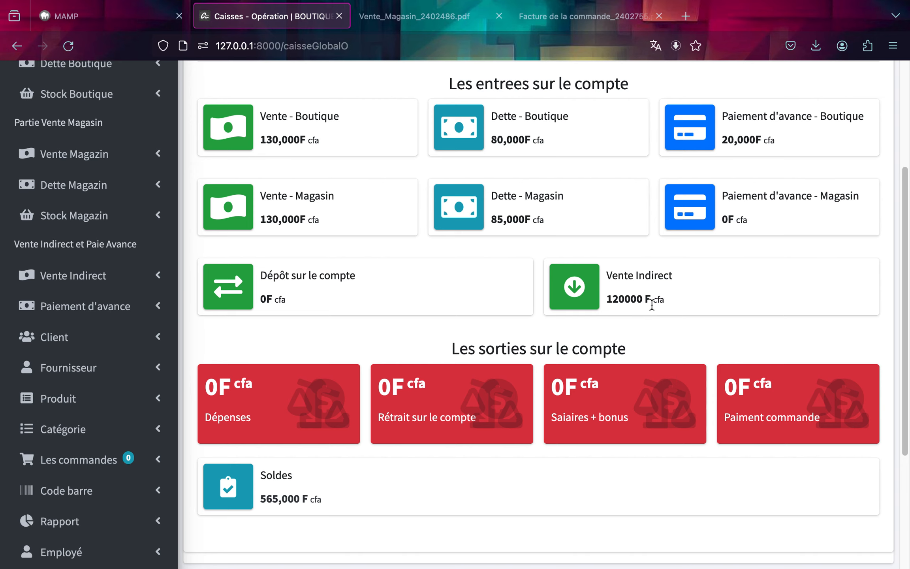
scroll(646, 315, "down", 3)
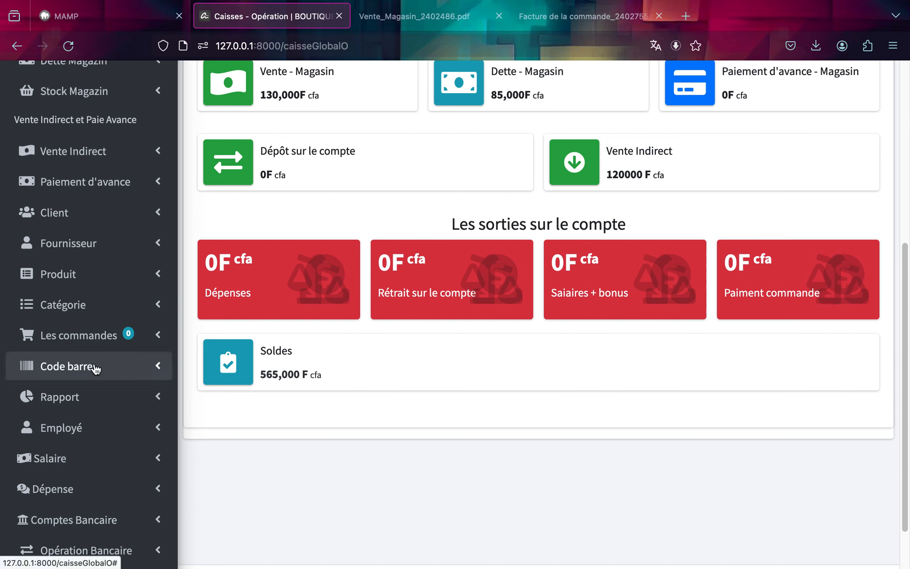
scroll(80, 395, "down", 2)
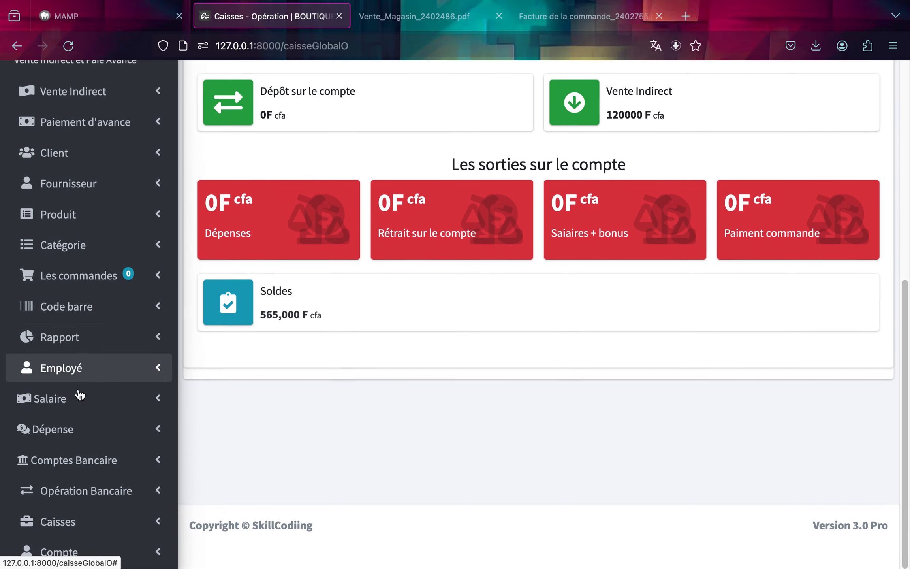
Start a new bank operation as a Dépôt on the BNDA account with an amount of 125000.
left_click(59, 492)
scroll(66, 533, "down", 2)
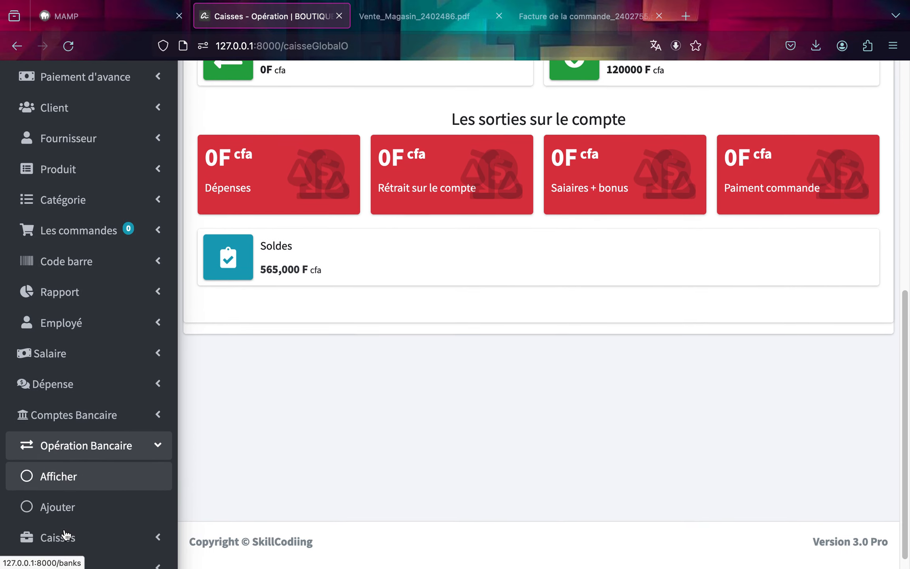
left_click(59, 499)
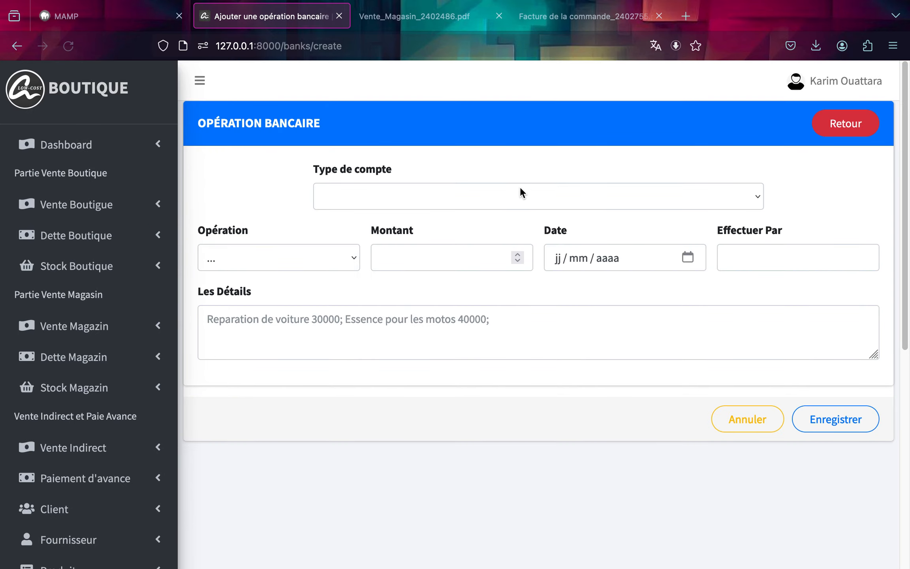
left_click(520, 193)
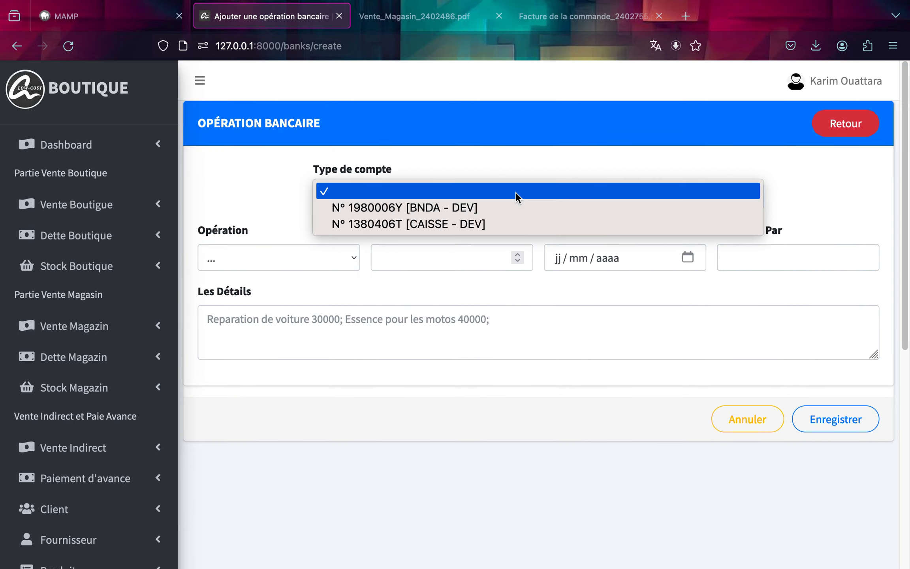
left_click(512, 208)
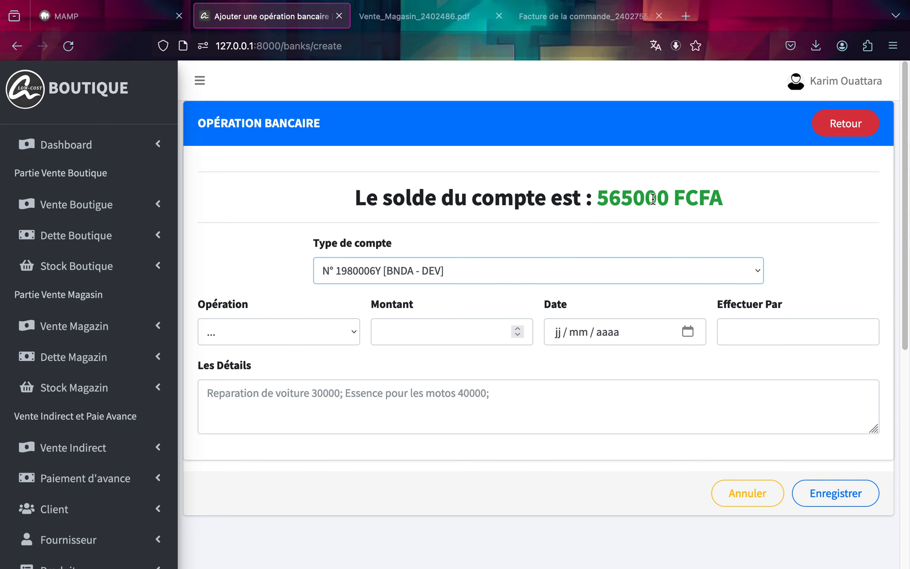
left_click(327, 333)
left_click(325, 342)
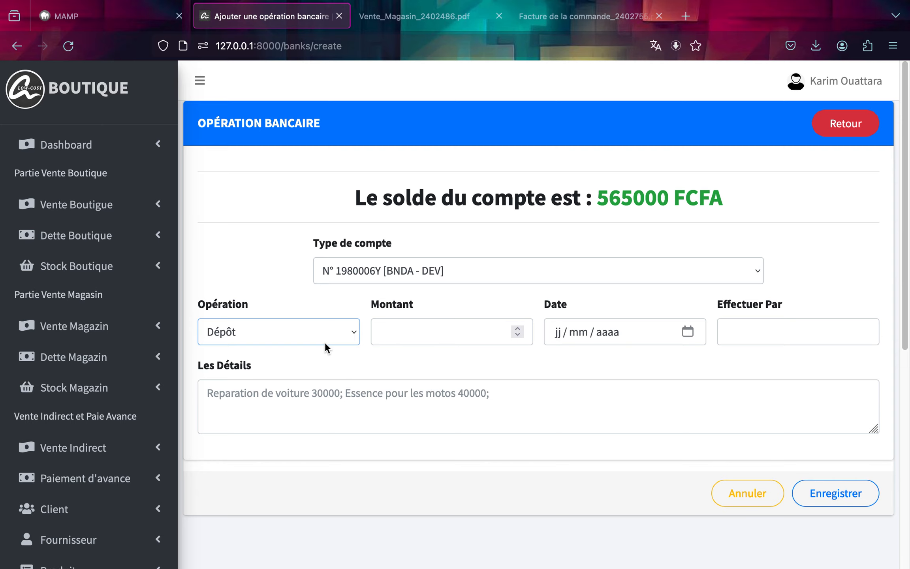
left_click(384, 334)
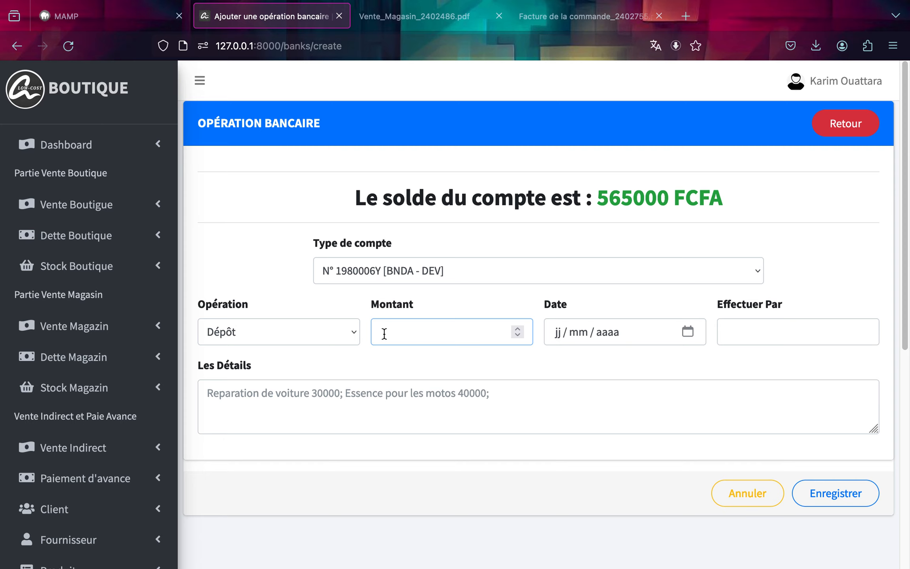
type("125000")
Set the operation date to 07/02/2024 and Effectuer Par to Dev.
left_click(687, 332)
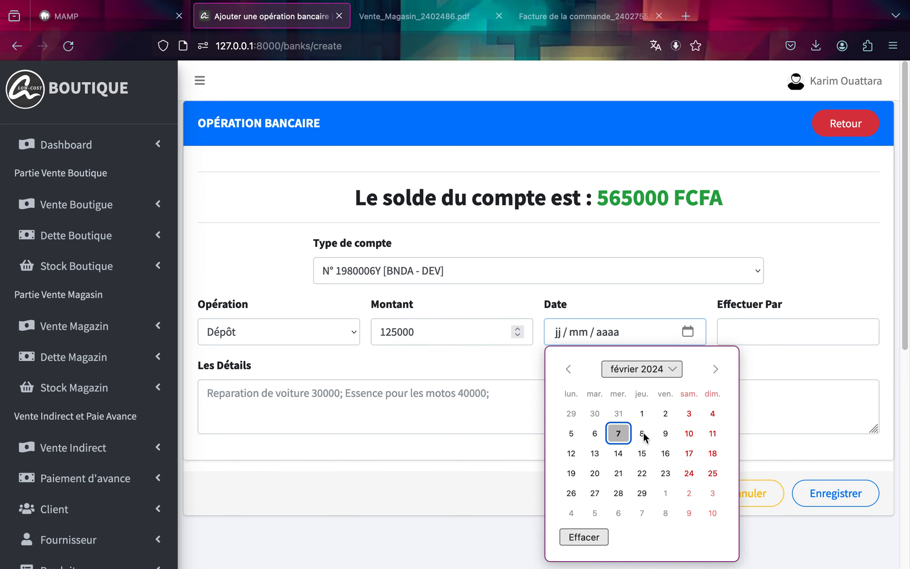
left_click(619, 434)
left_click(766, 325)
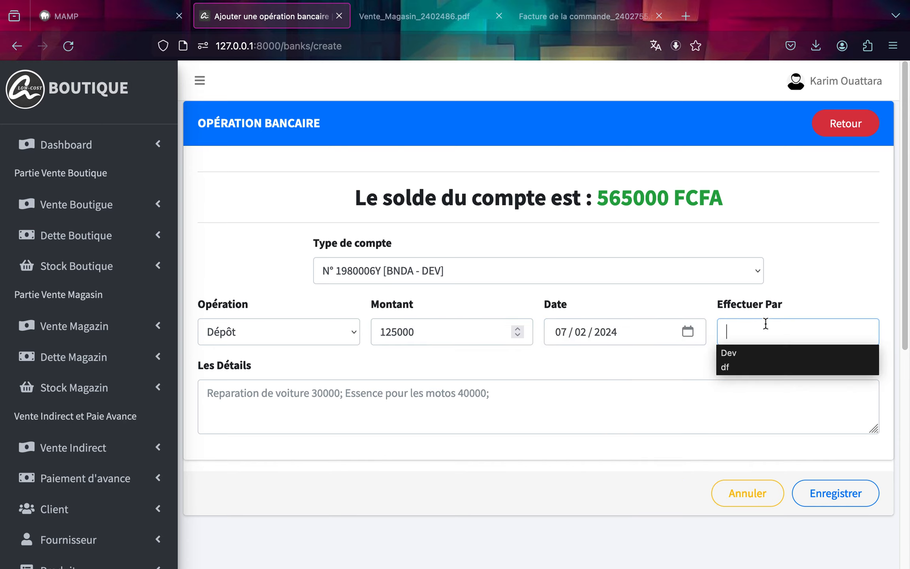
left_click(763, 356)
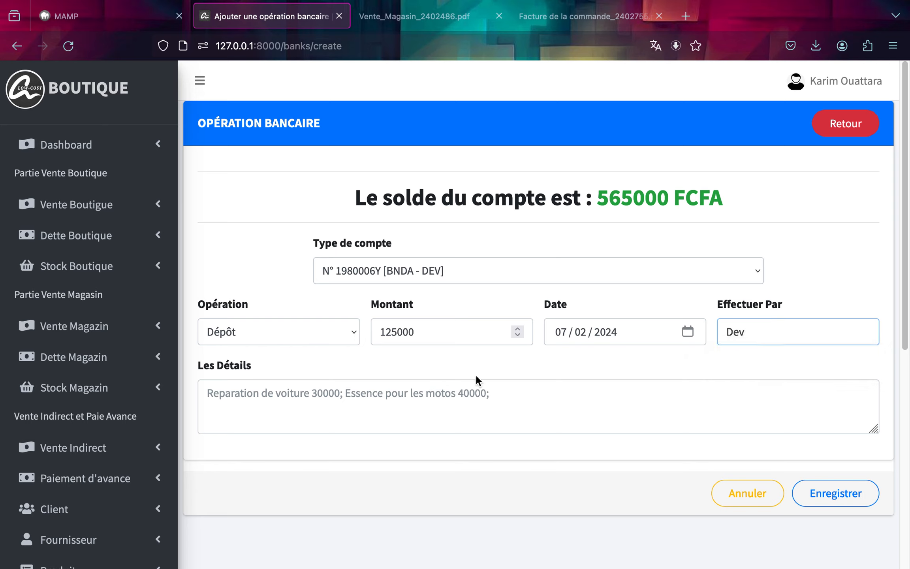
Enter the details "Ancien solde du compte" and save the deposit.
left_click(458, 399)
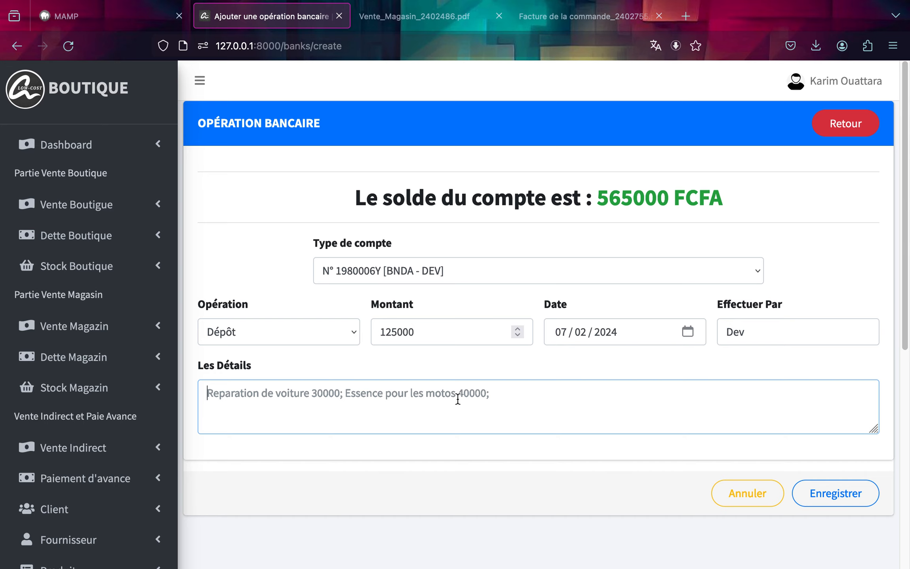
type("A")
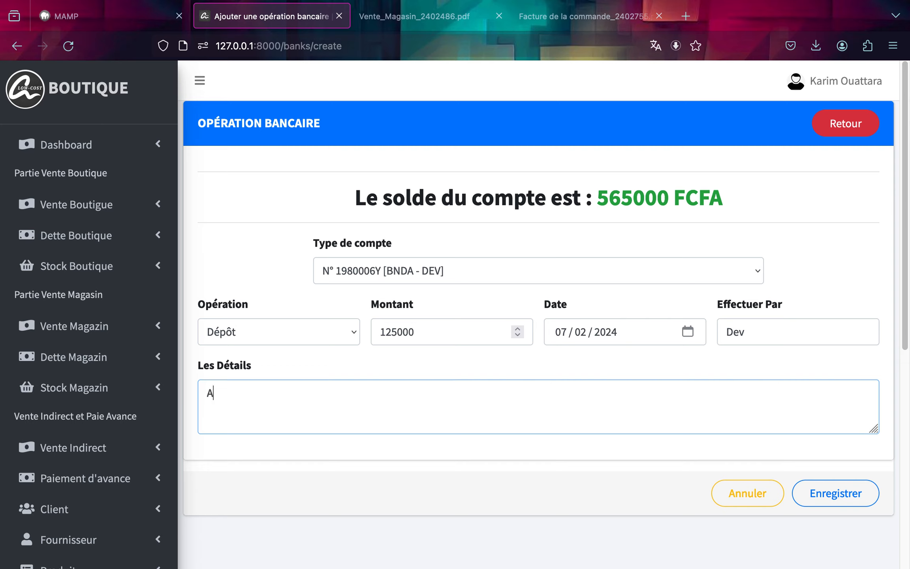
type("cien Sol")
key("BackSpace")
key("BackSpace")
key("BackSpace")
key("BackSpace")
key("BackSpace")
key("BackSpace")
key("BackSpace")
type("ncien solde")
left_click(682, 366)
left_click(636, 400)
type("du compte")
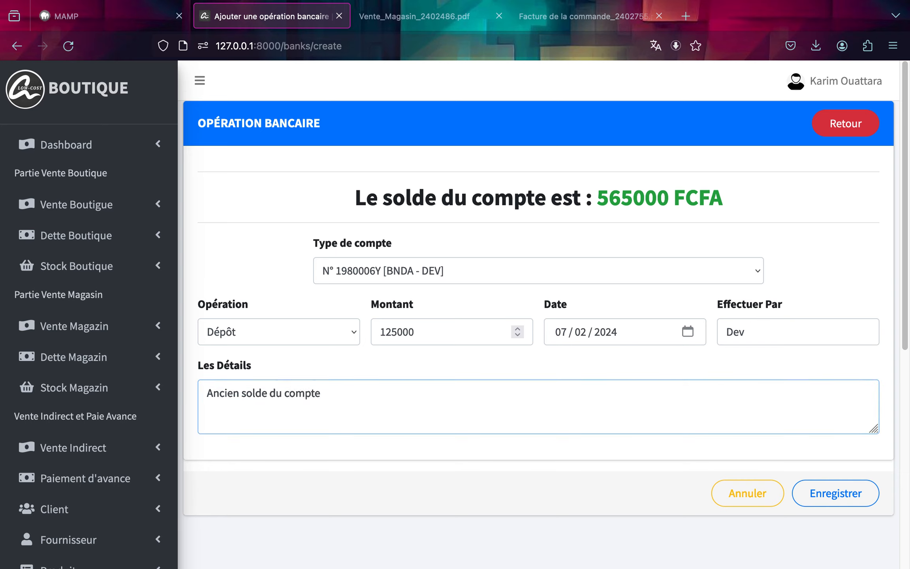
left_click(838, 496)
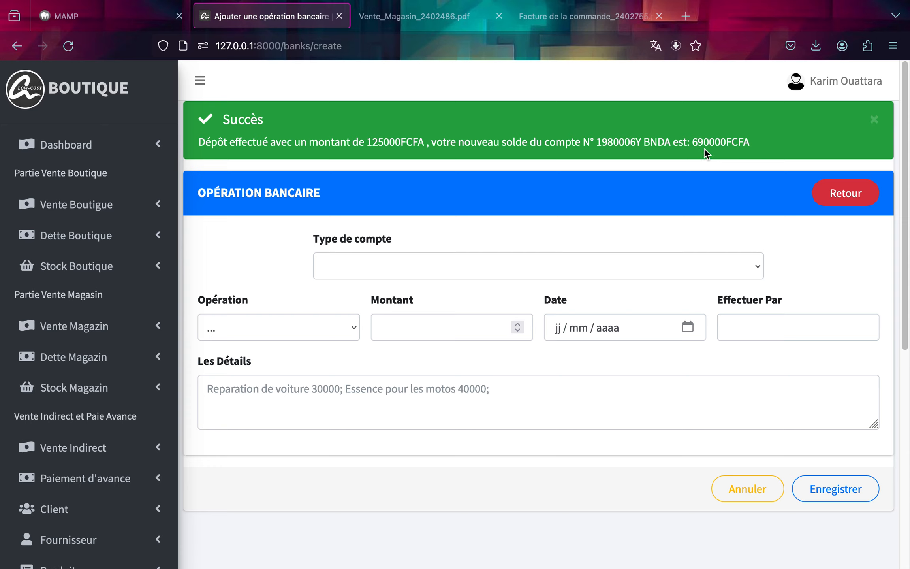
Reselect the BNDA account to check its balance, then return to the bank operations list.
left_click(713, 271)
left_click(679, 279)
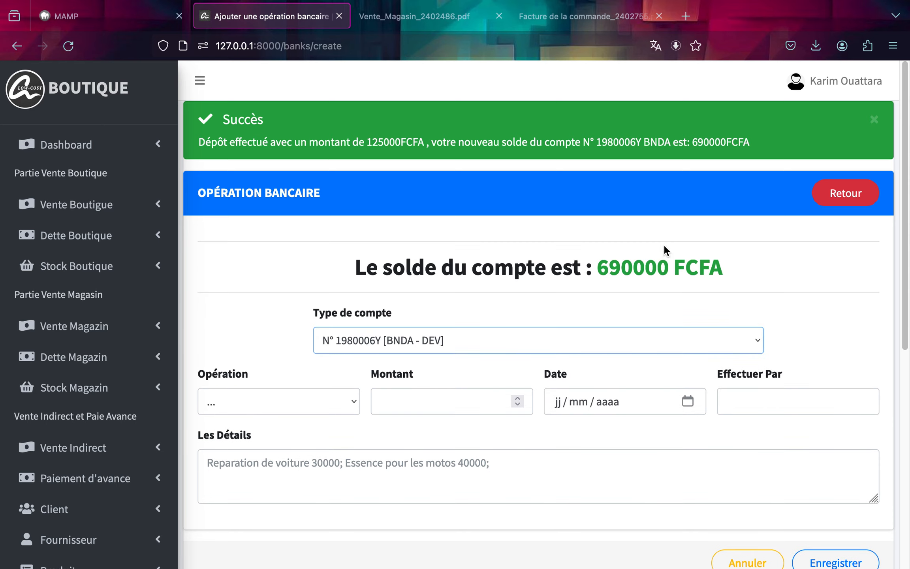
left_click(862, 193)
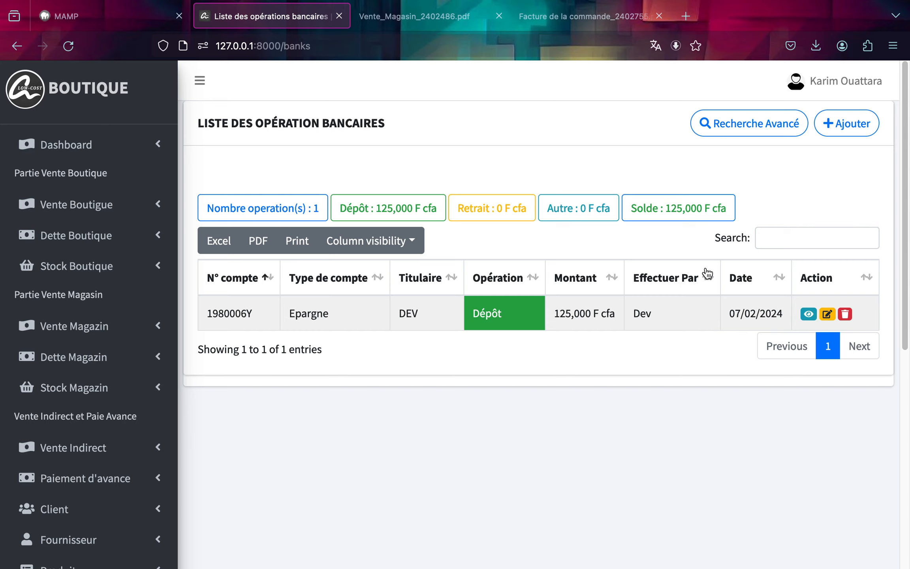
scroll(28, 524, "down", 10)
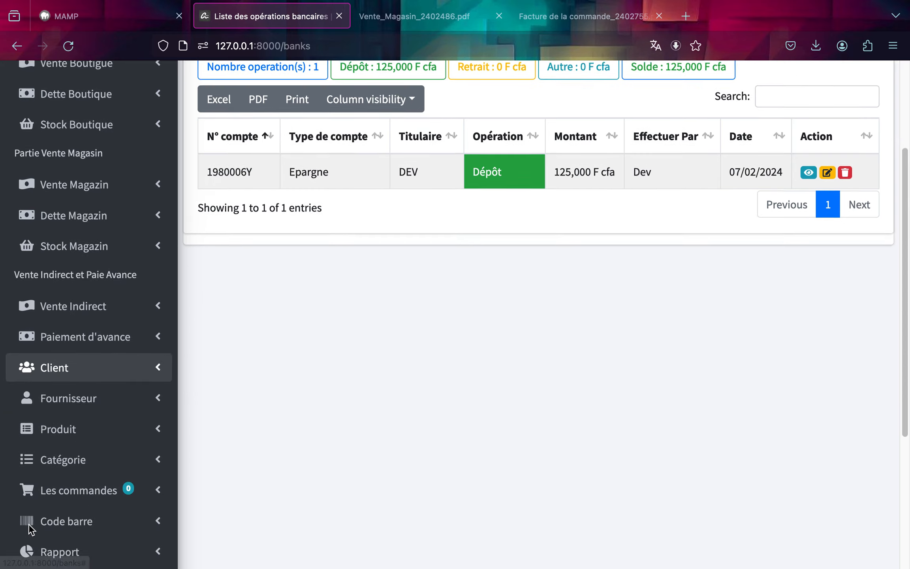
left_click(52, 437)
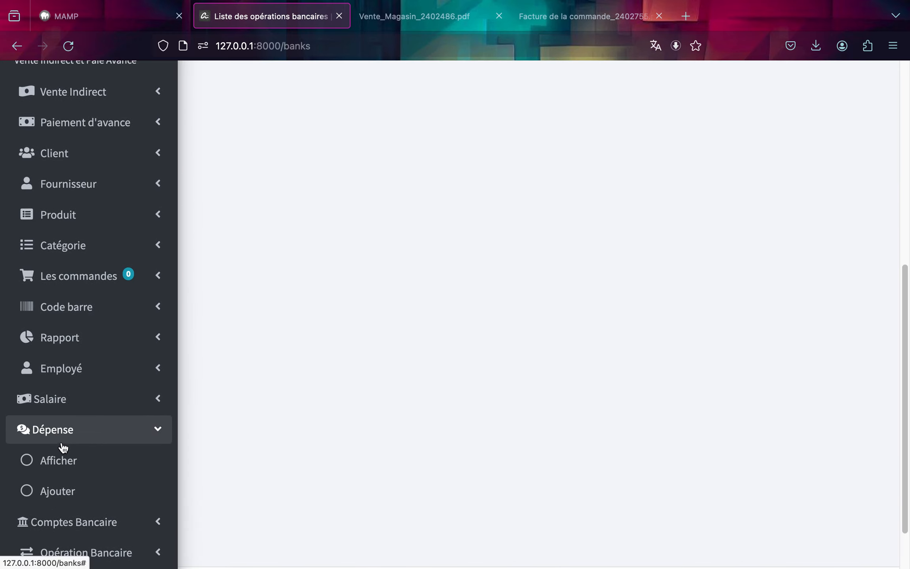
left_click(67, 497)
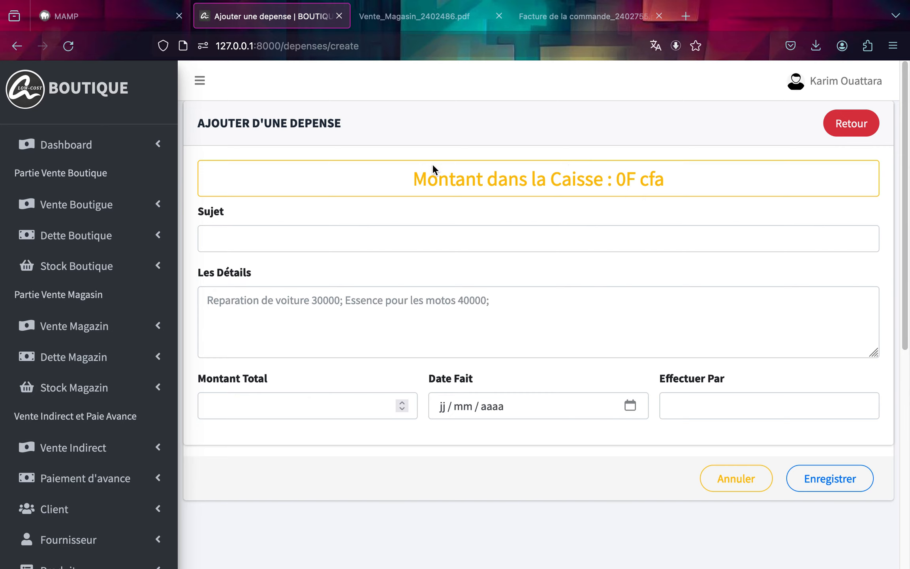
Open a new bank operation and set up a Dépôt of 500000 on the CAISSE account.
scroll(59, 328, "down", 9)
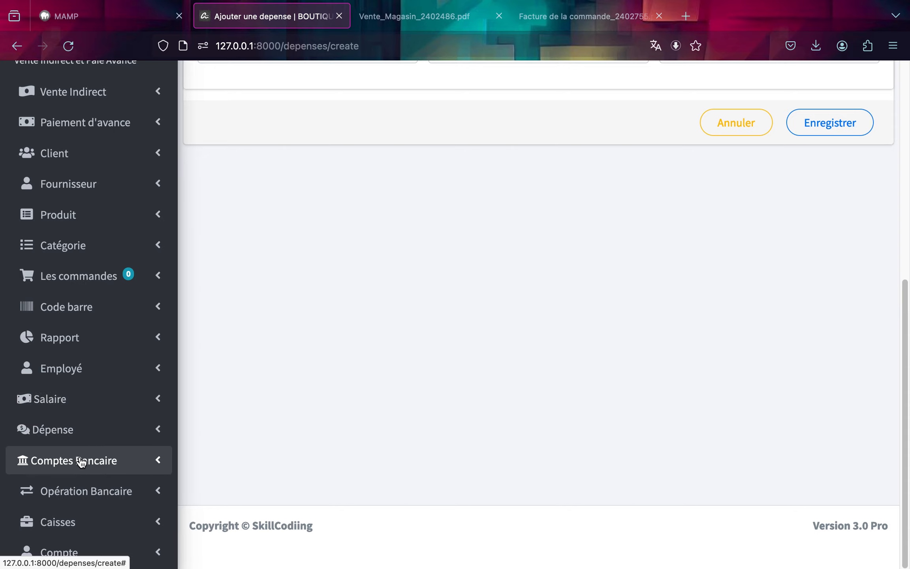
left_click(84, 490)
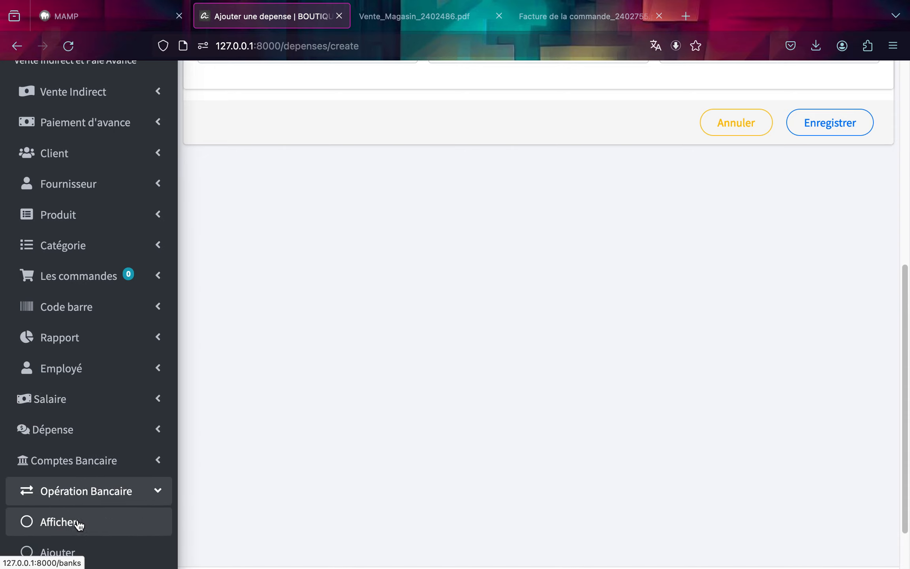
left_click(72, 549)
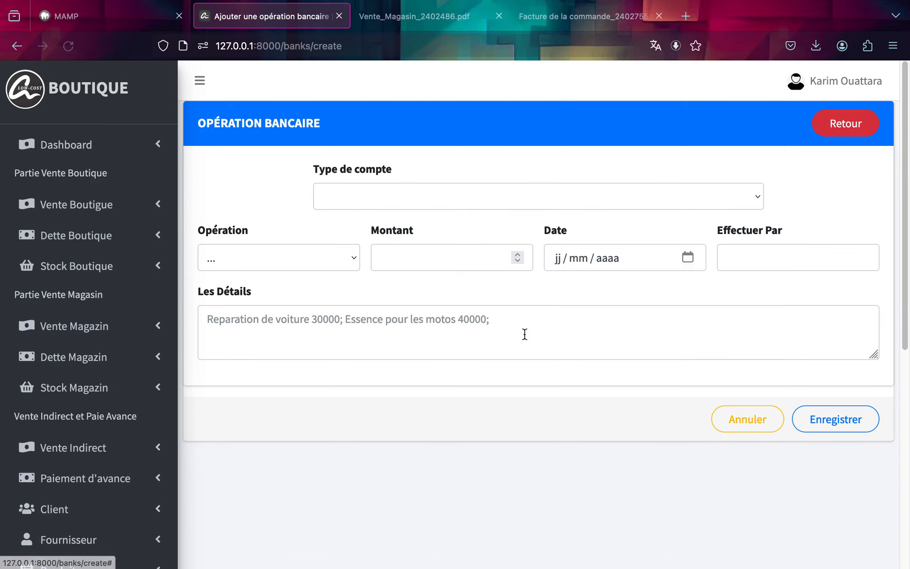
left_click(450, 195)
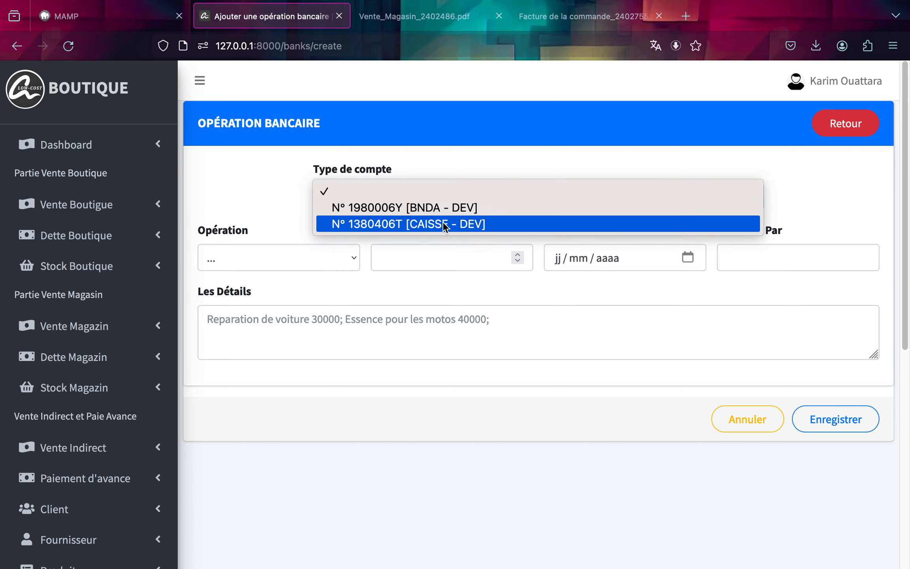
left_click(443, 222)
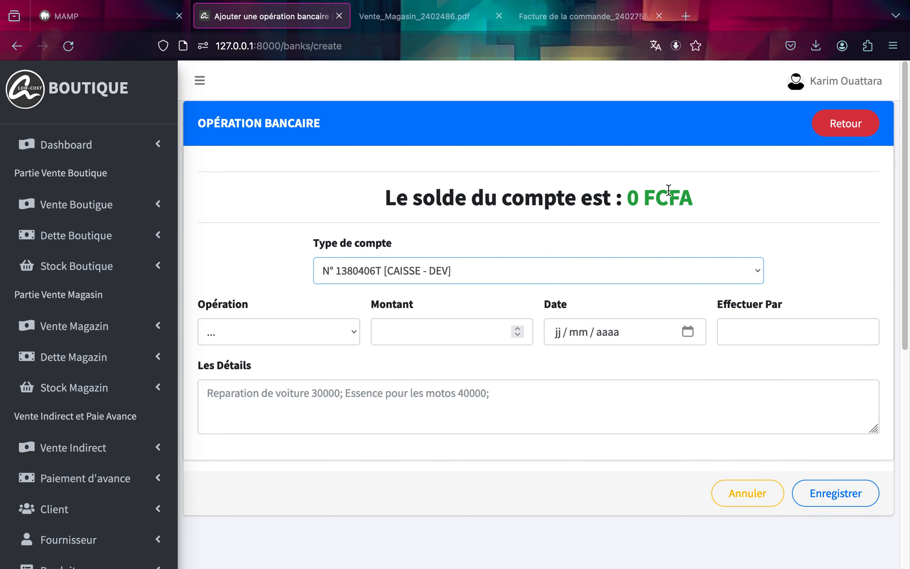
left_click(275, 336)
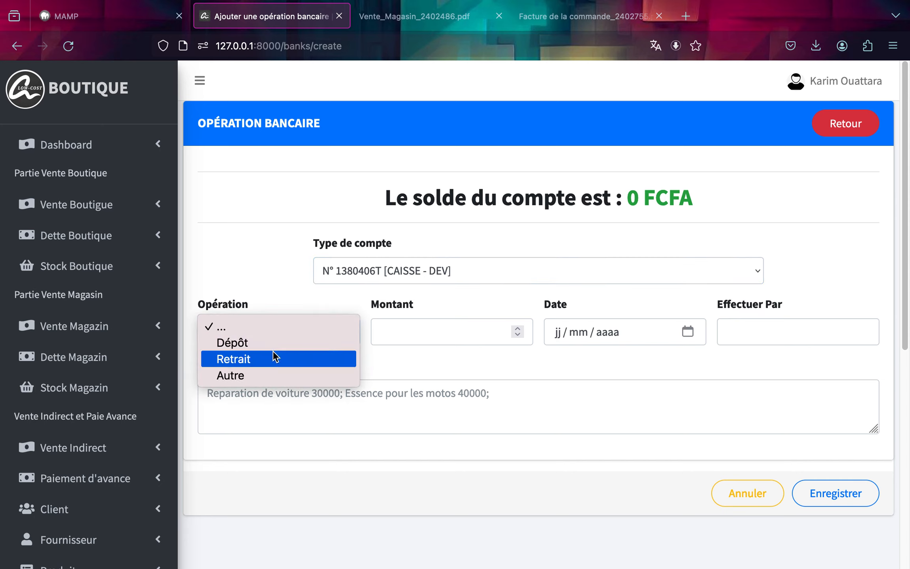
left_click(273, 342)
left_click(428, 333)
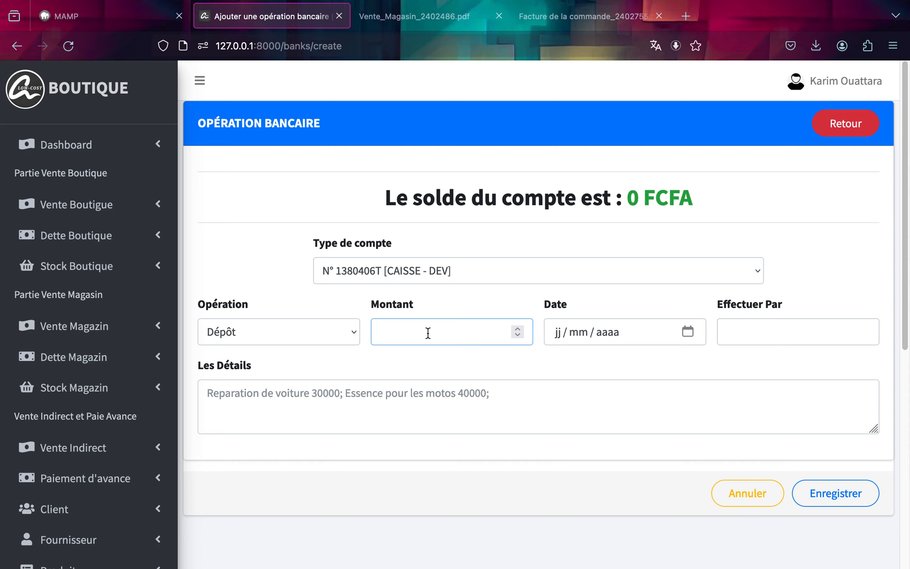
type("500000")
Set the CAISSE deposit's date to 07/02/2024 and Effectuer Par to Dev.
left_click(691, 332)
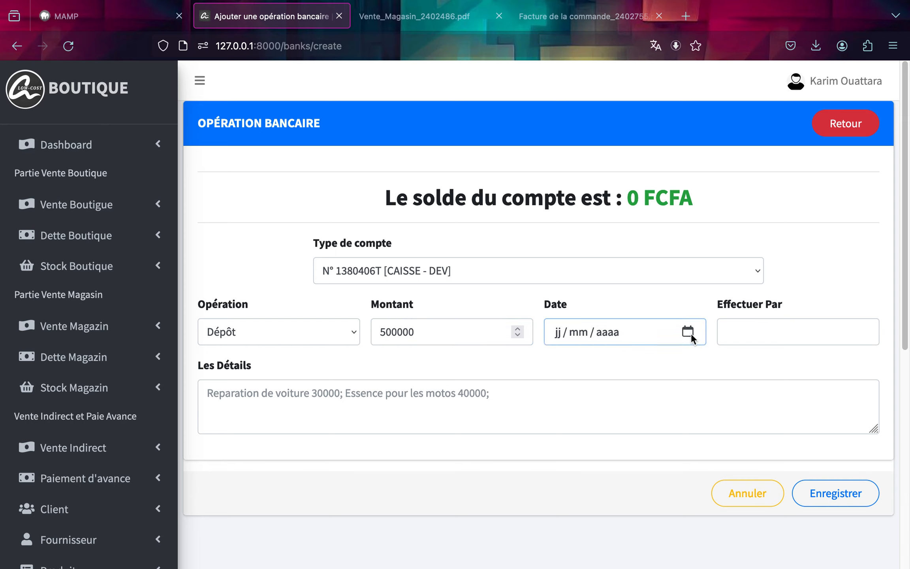
left_click(619, 429)
left_click(746, 332)
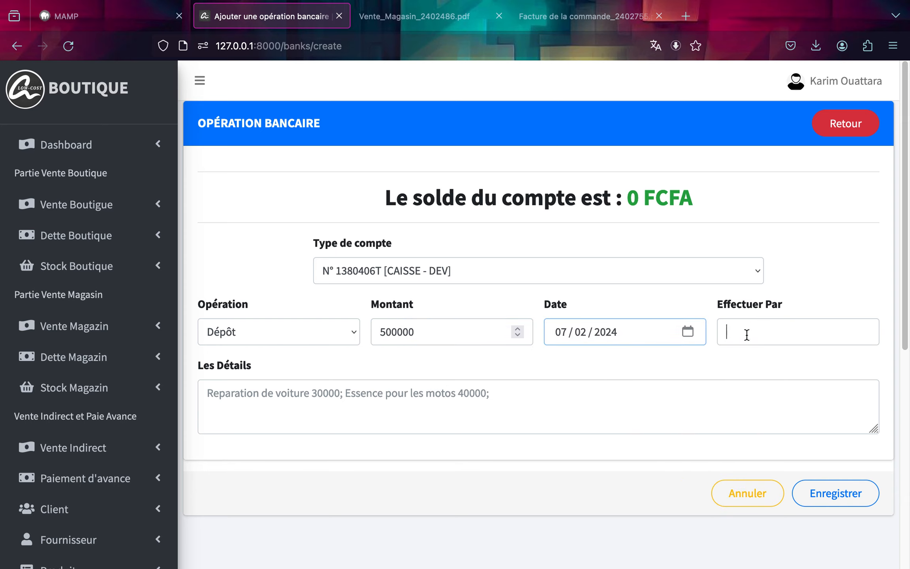
left_click(746, 353)
Enter the details "Initiation du compte" and save the deposit.
left_click(643, 396)
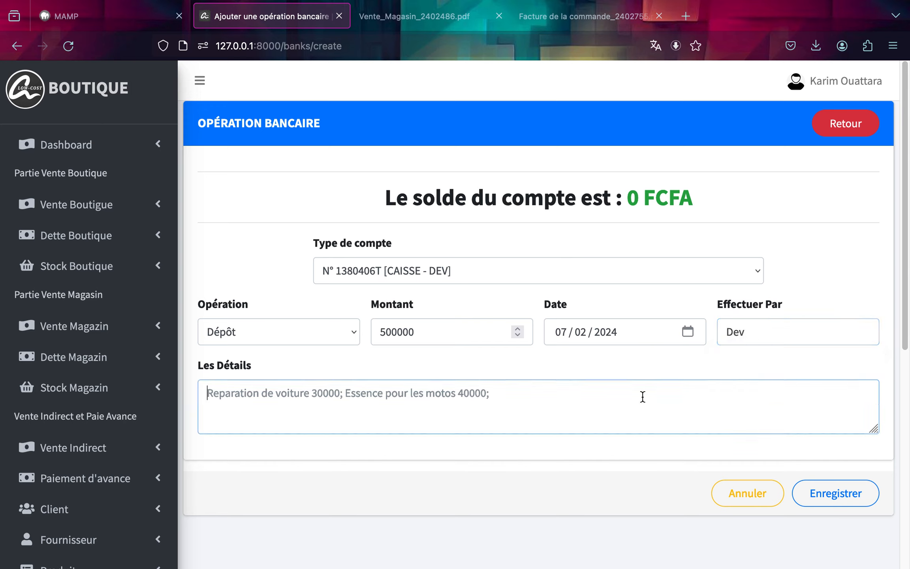
type("Initia")
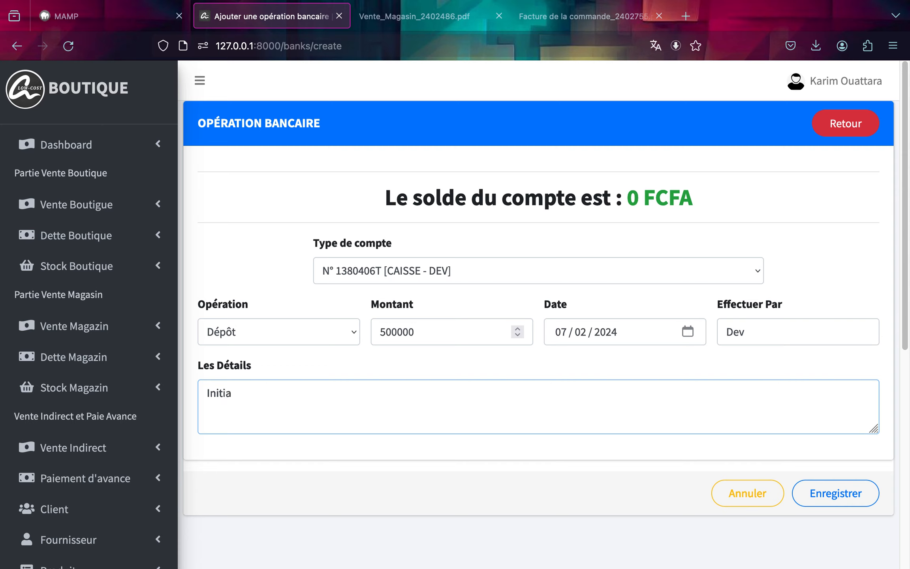
type("tion du compte")
left_click(865, 496)
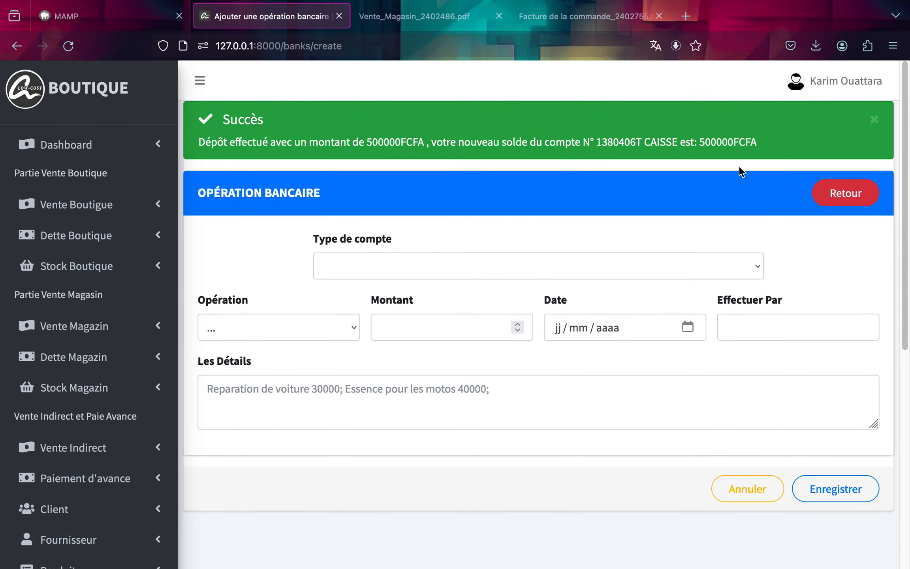
Reselect the CAISSE account to check its balance.
left_click(667, 263)
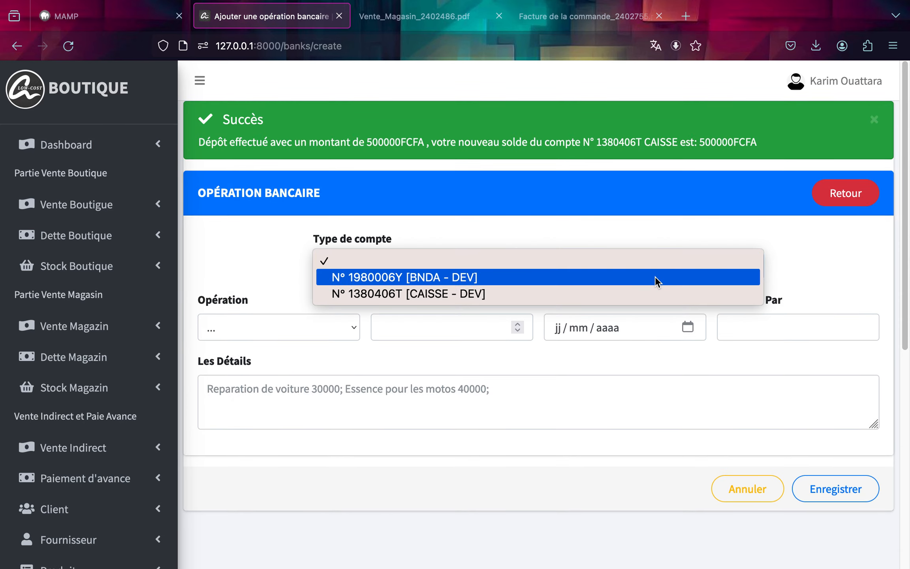
left_click(646, 294)
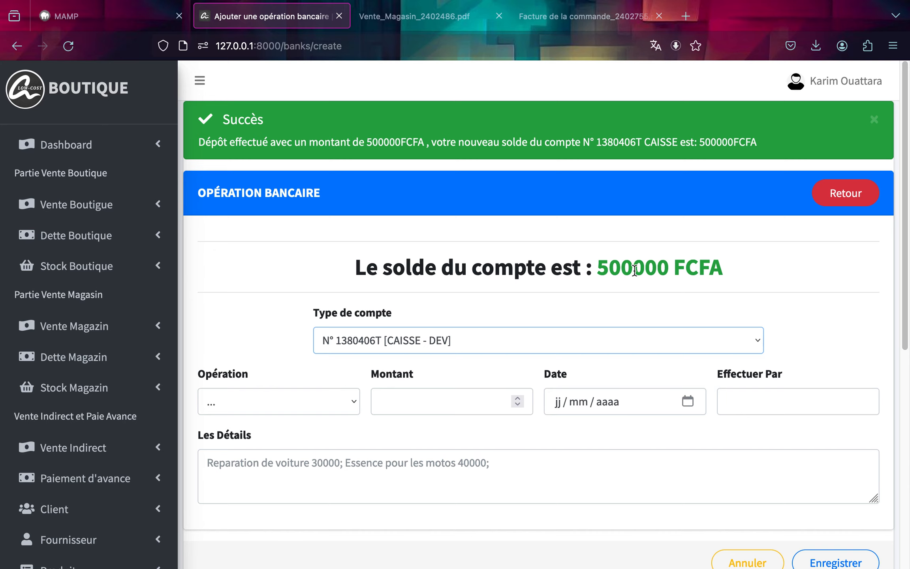
Return to the bank operations list and view the details of the CAISSE deposit.
left_click(846, 203)
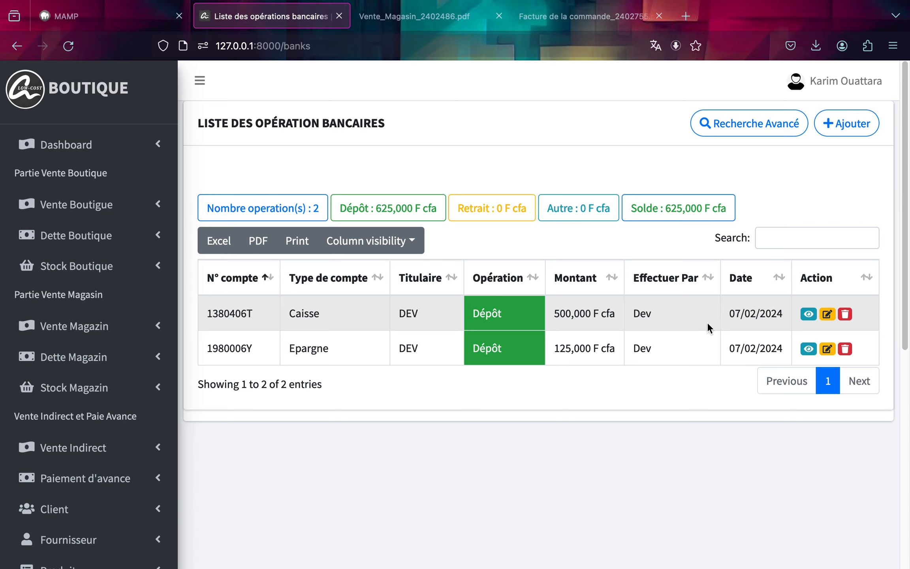
left_click(810, 315)
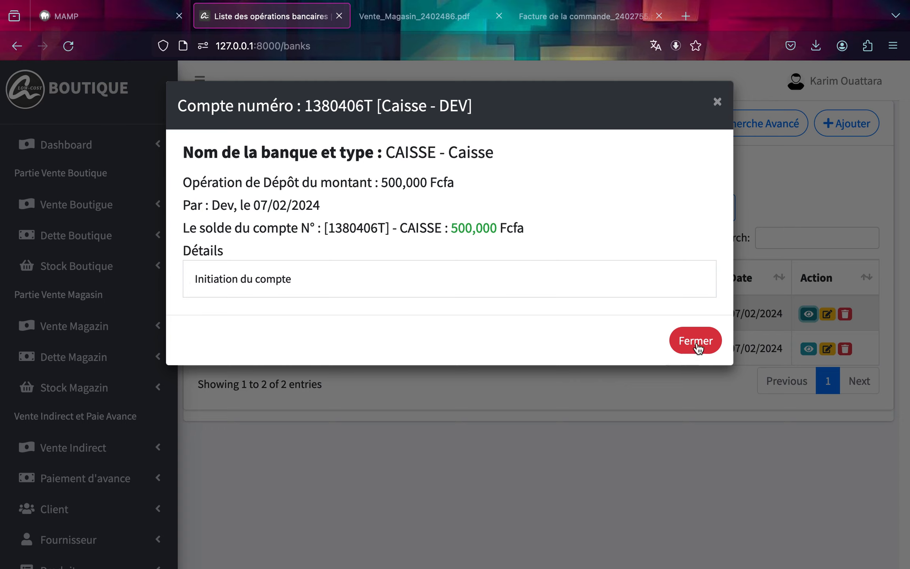
Open a new expense form and set its subject to Reparation.
left_click(709, 339)
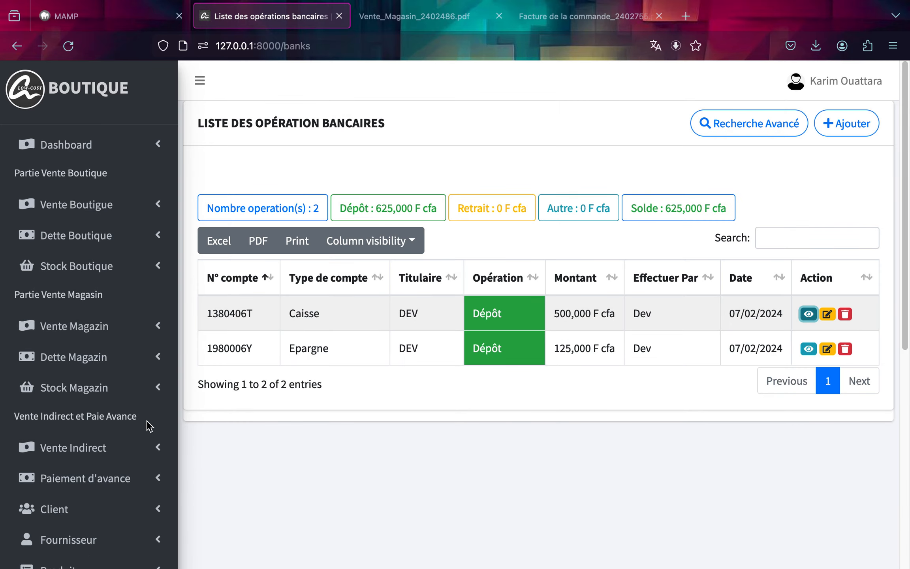
scroll(149, 427, "down", 10)
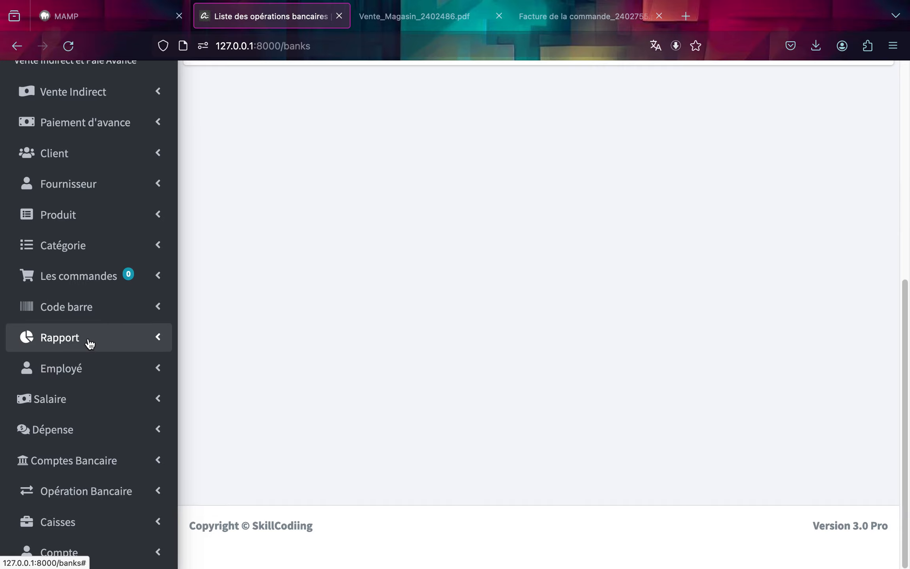
left_click(81, 430)
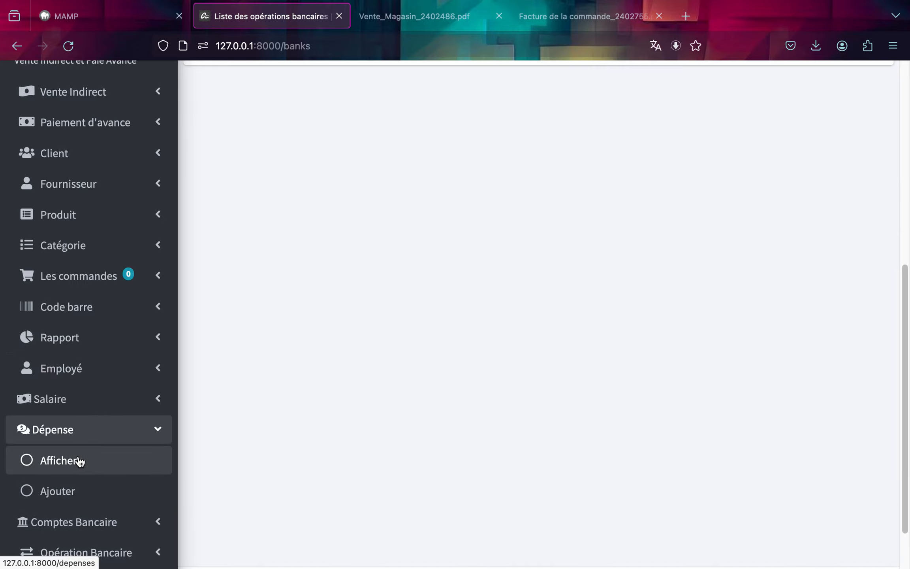
left_click(70, 490)
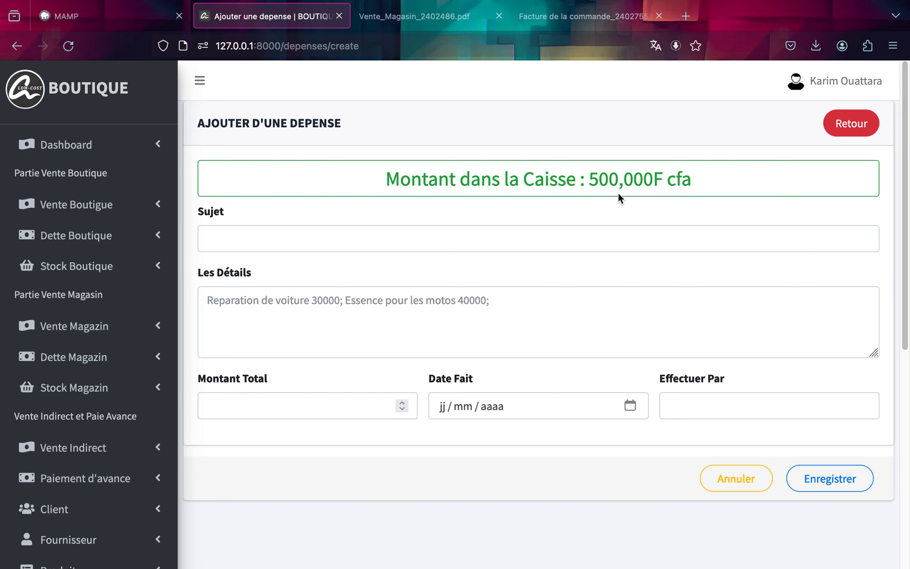
left_click(557, 242)
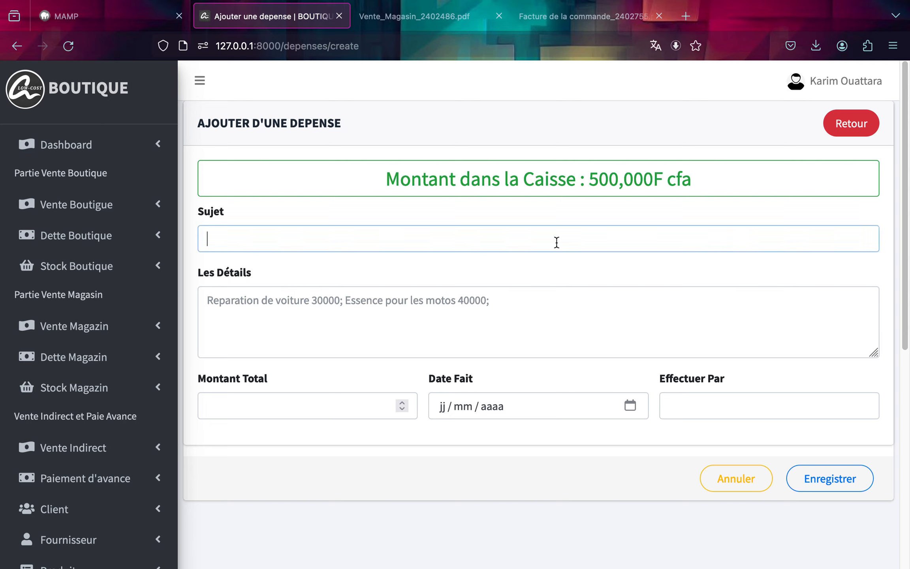
left_click(556, 242)
left_click(555, 253)
triple_click(240, 239)
type("Reparation")
Enter the expense details as "Réparation de moto".
left_click(250, 304)
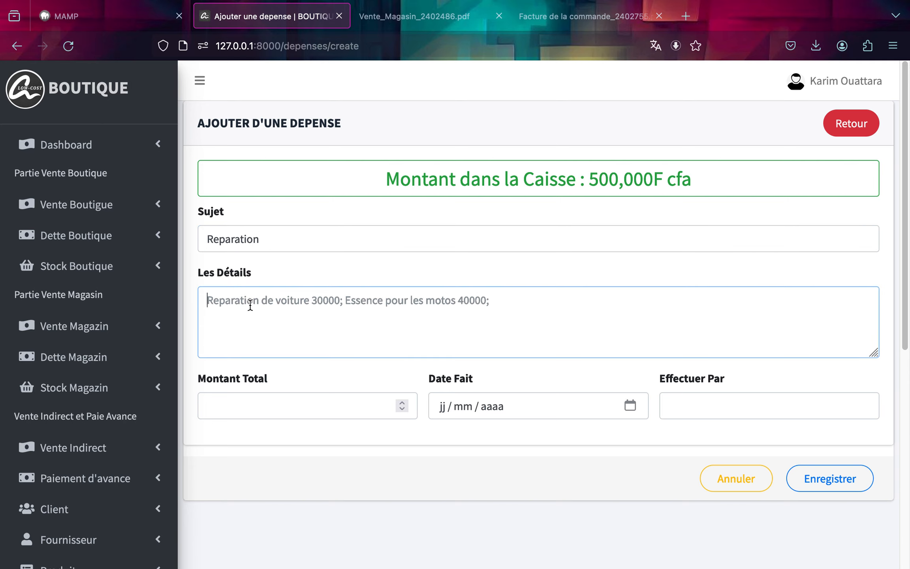
type("Reparar")
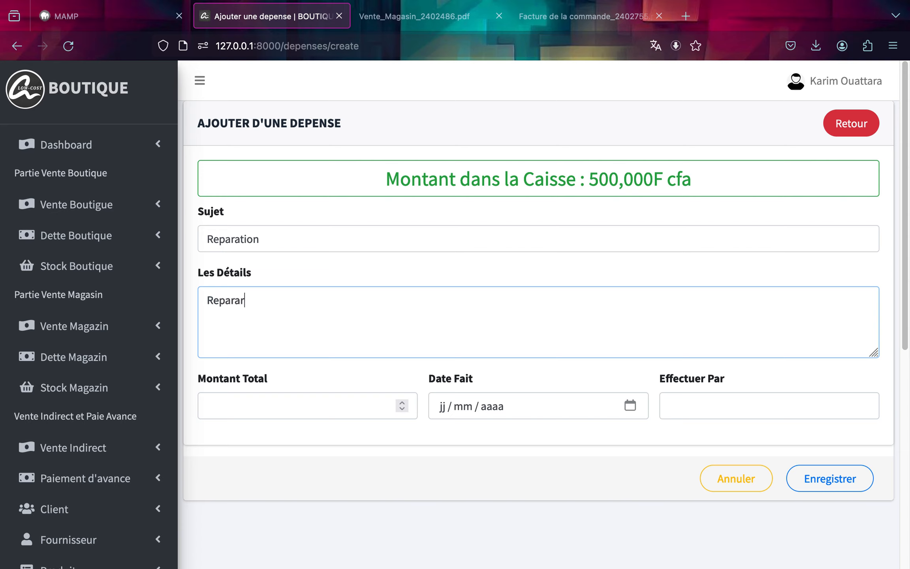
key("BackSpace")
type("tion du")
key("BackSpace")
type("e motot")
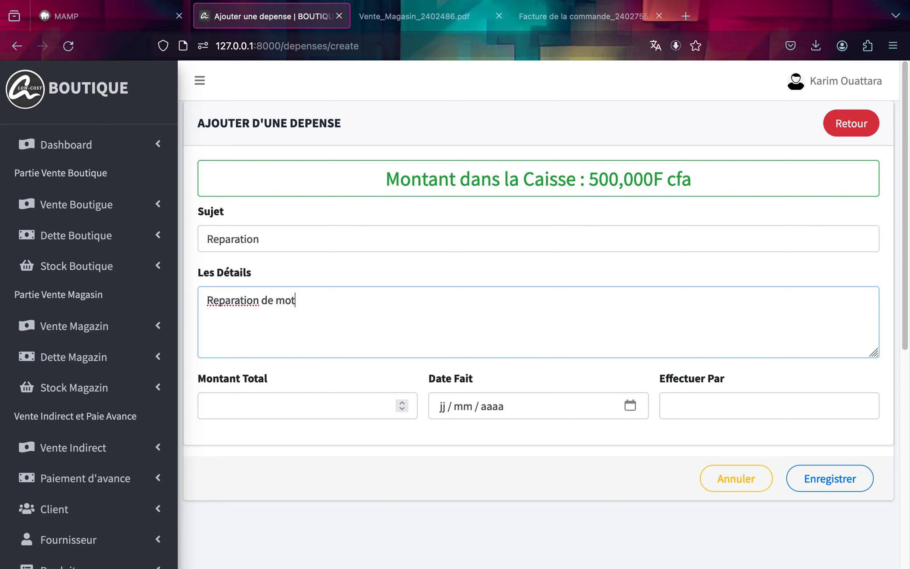
left_click(219, 302)
key("BackSpace")
type("é")
Set the expense amount to 25000 and its date to 07/02/2024.
left_click(236, 399)
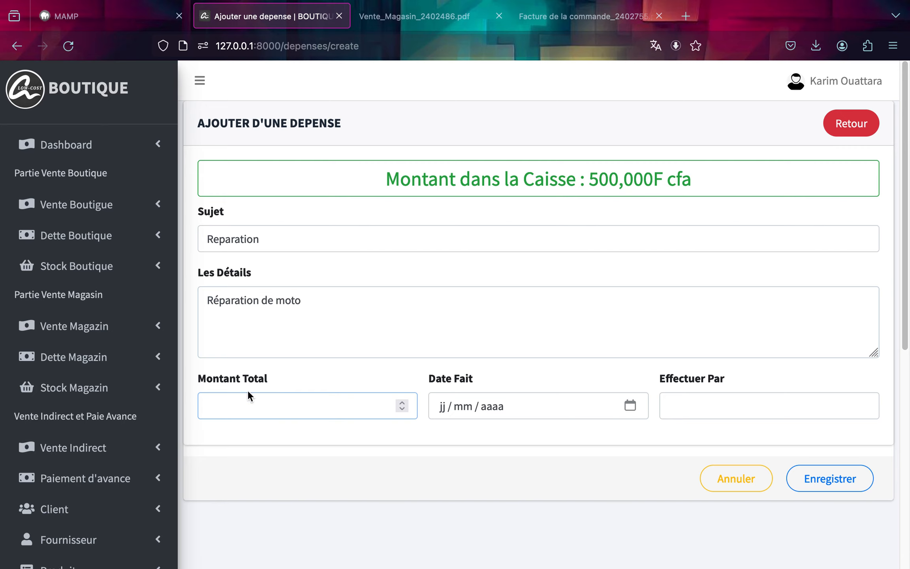
type("25000")
left_click(631, 409)
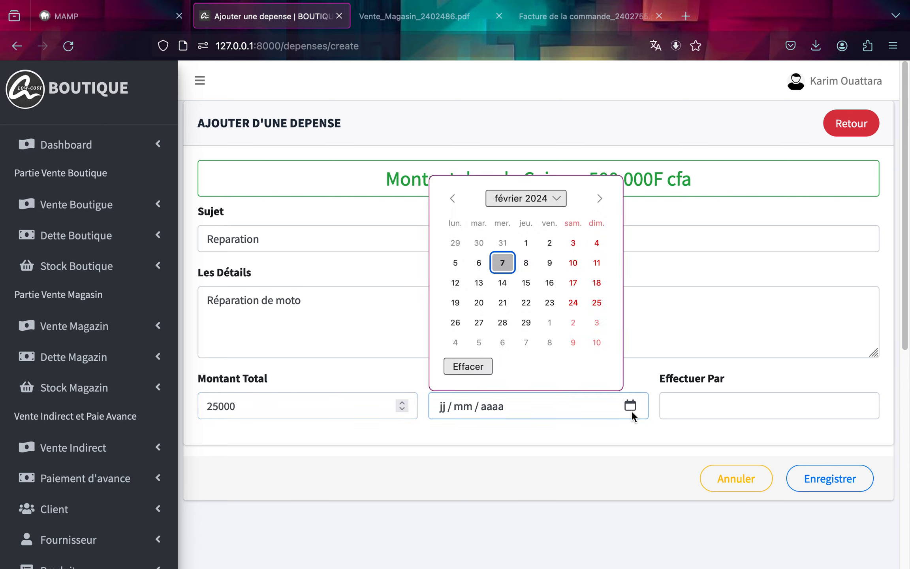
left_click(499, 269)
Set Effectuer Par to Dev and save the expense.
left_click(693, 415)
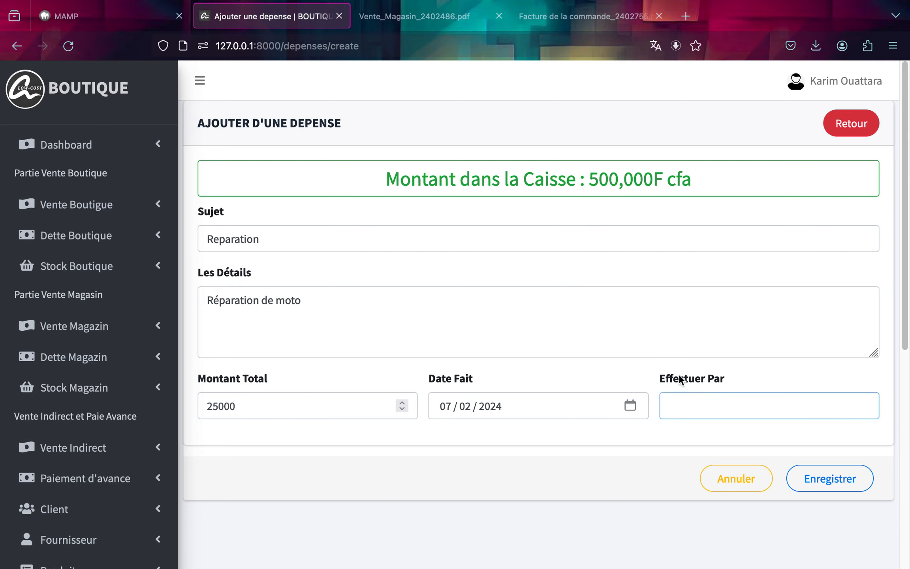
left_click(685, 407)
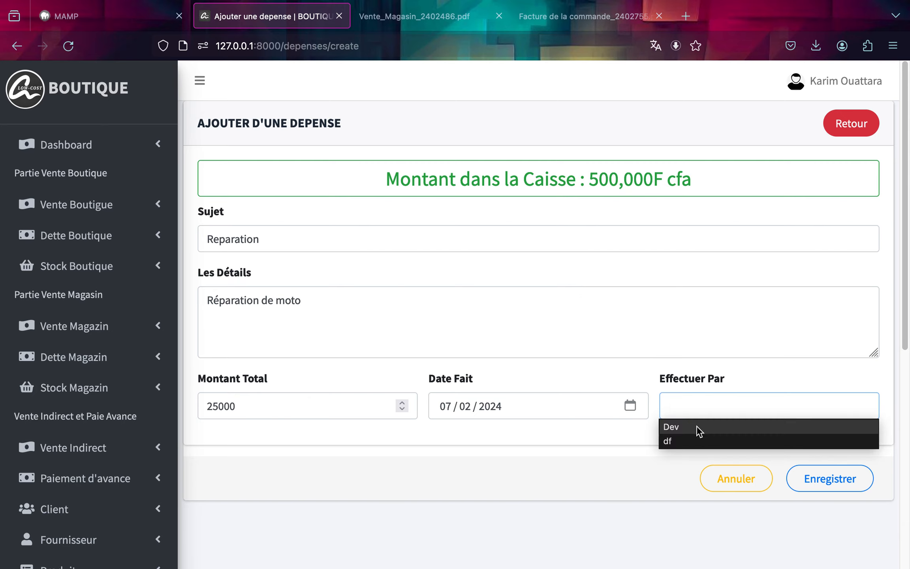
left_click(696, 425)
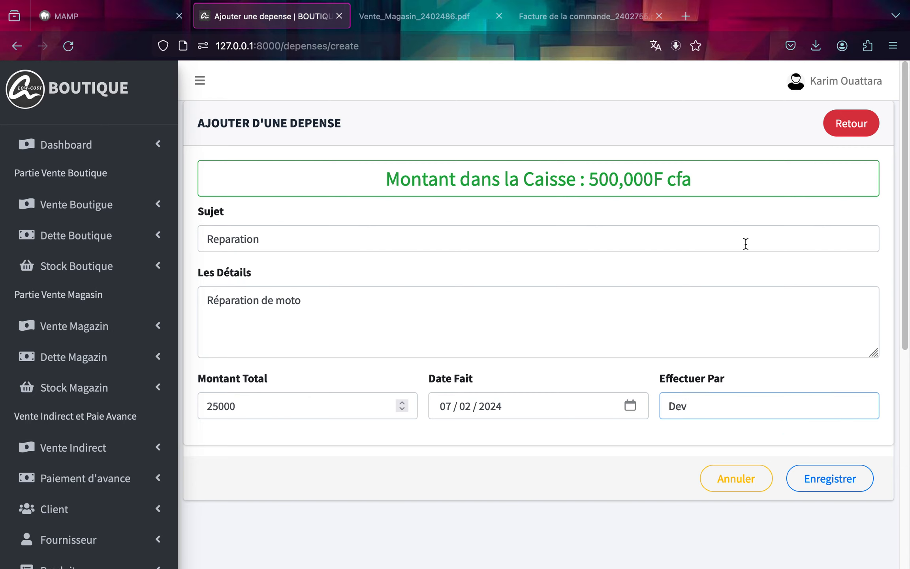
left_click(835, 481)
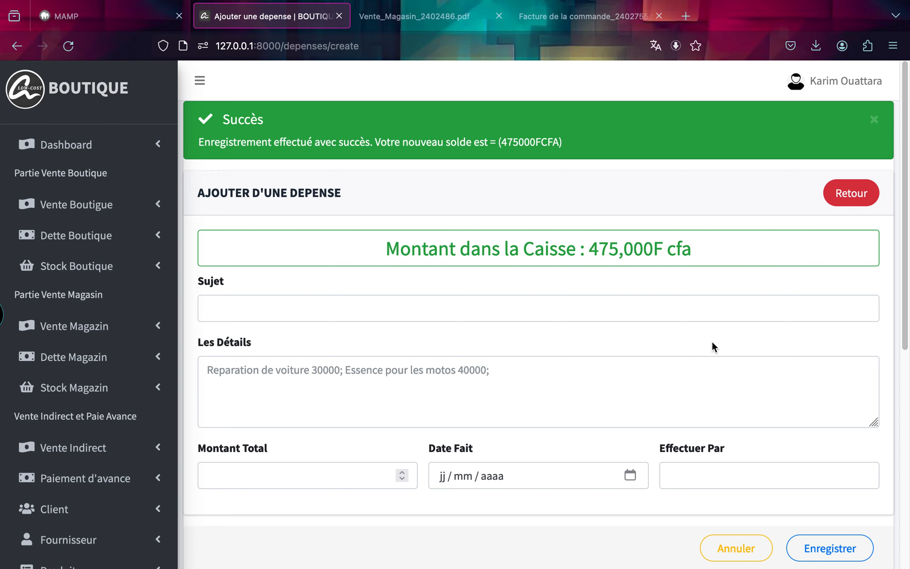
Review the expense list and the resulting CAISSE withdrawal in the bank operations list.
left_click(849, 194)
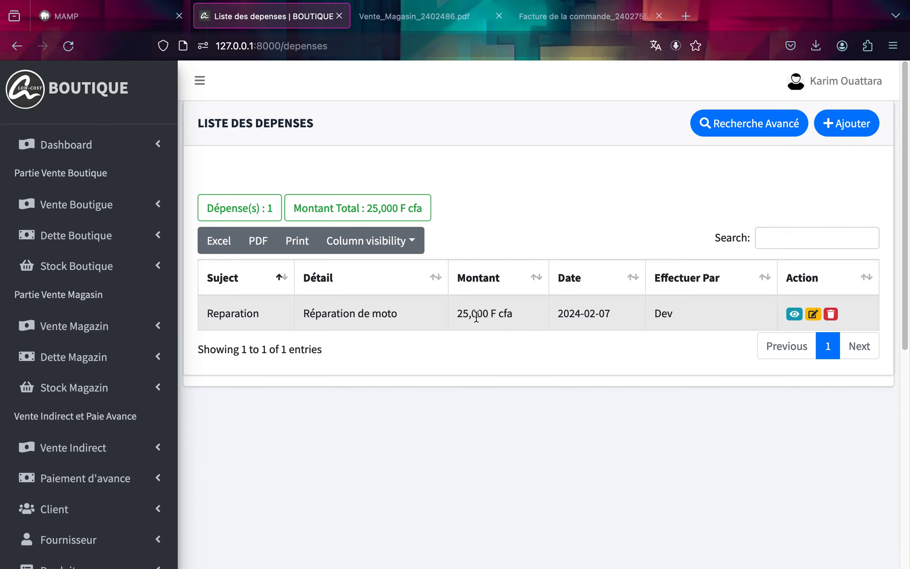
scroll(81, 414, "down", 7)
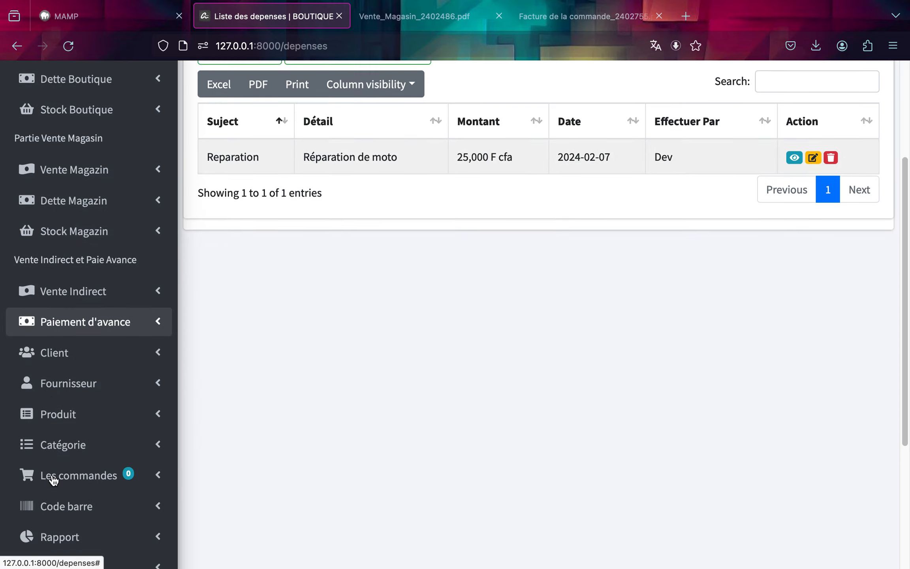
scroll(83, 497, "down", 2)
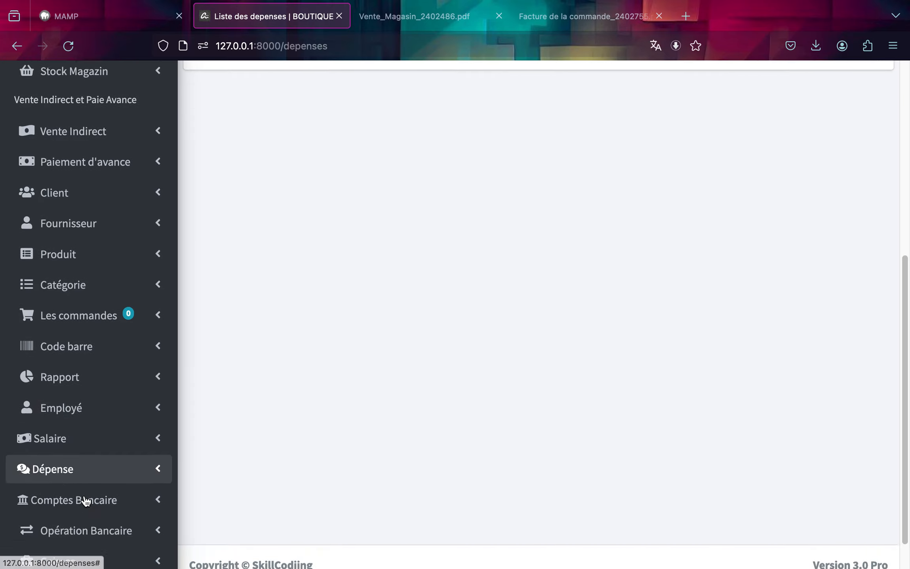
left_click(81, 510)
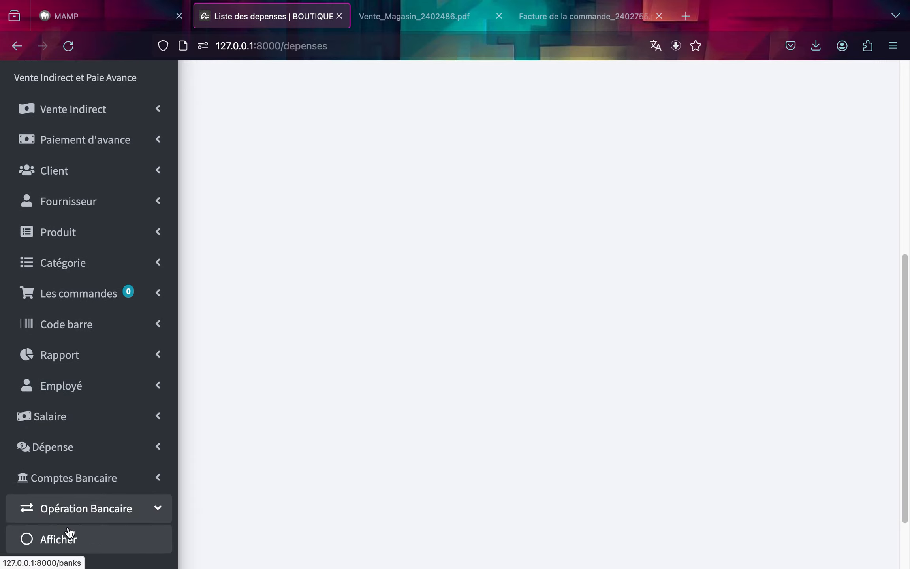
scroll(68, 533, "down", 2)
left_click(77, 494)
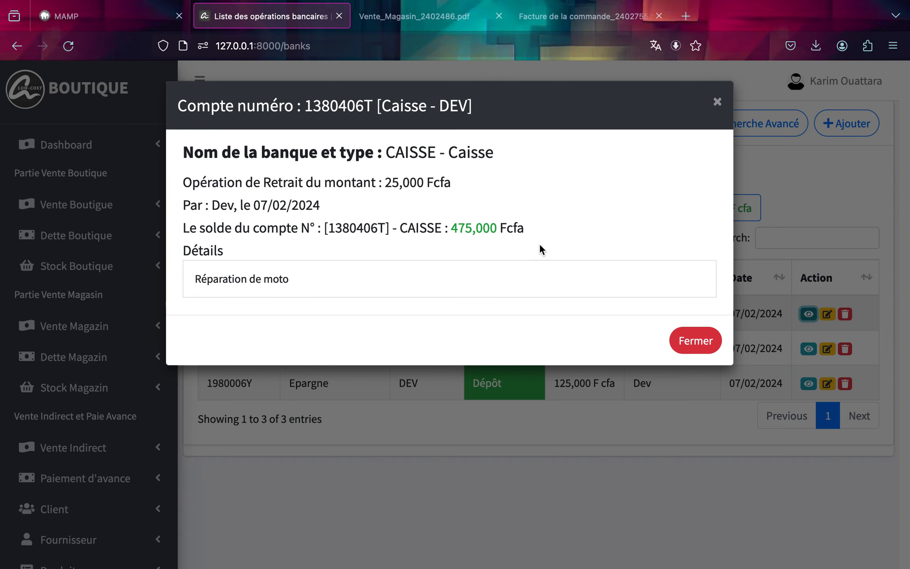
left_click(705, 342)
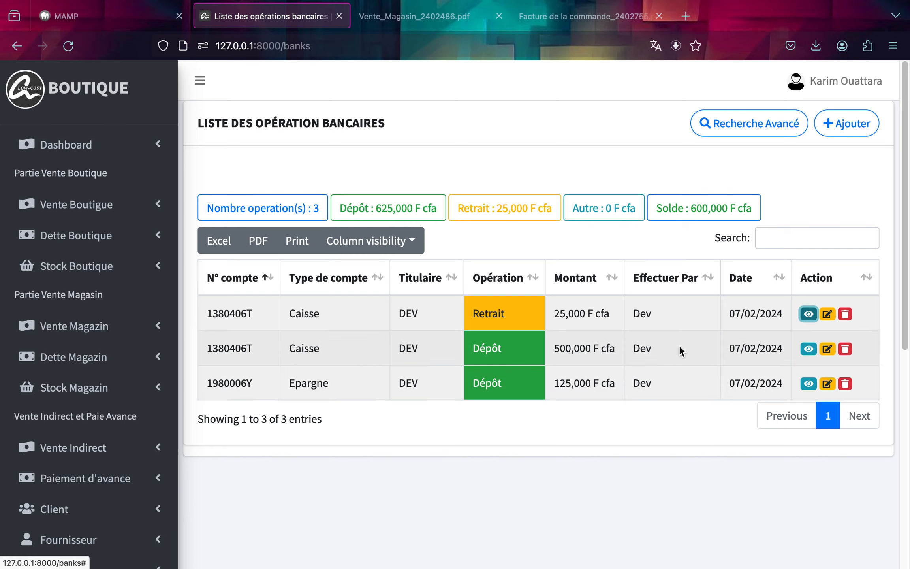
Start a new bank operation on the BNDA account with the operation type Retrait.
left_click(847, 127)
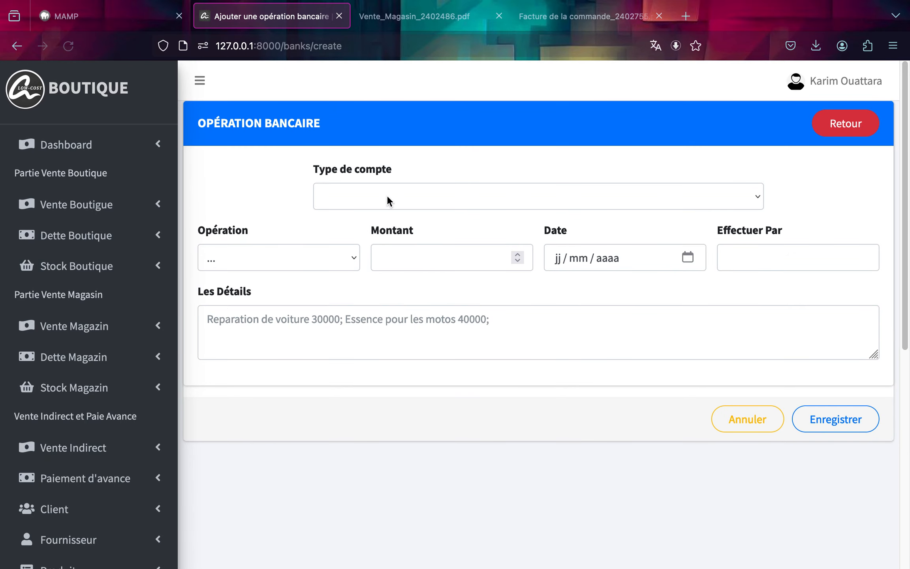
left_click(387, 195)
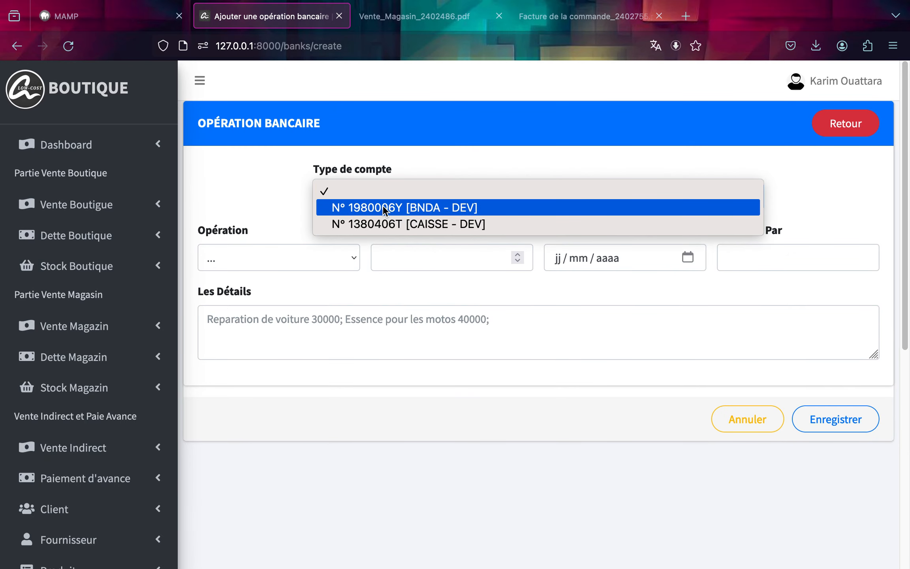
left_click(383, 206)
left_click(305, 323)
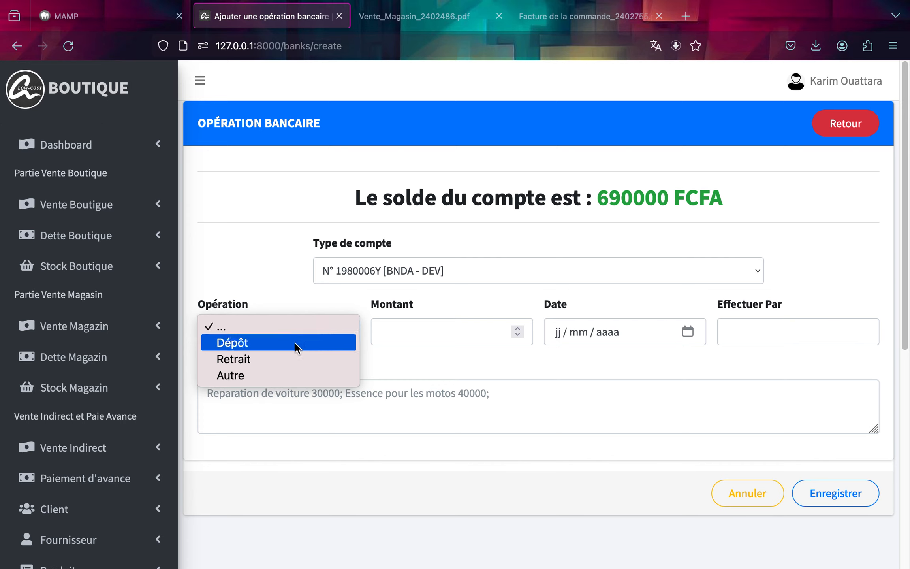
left_click(286, 358)
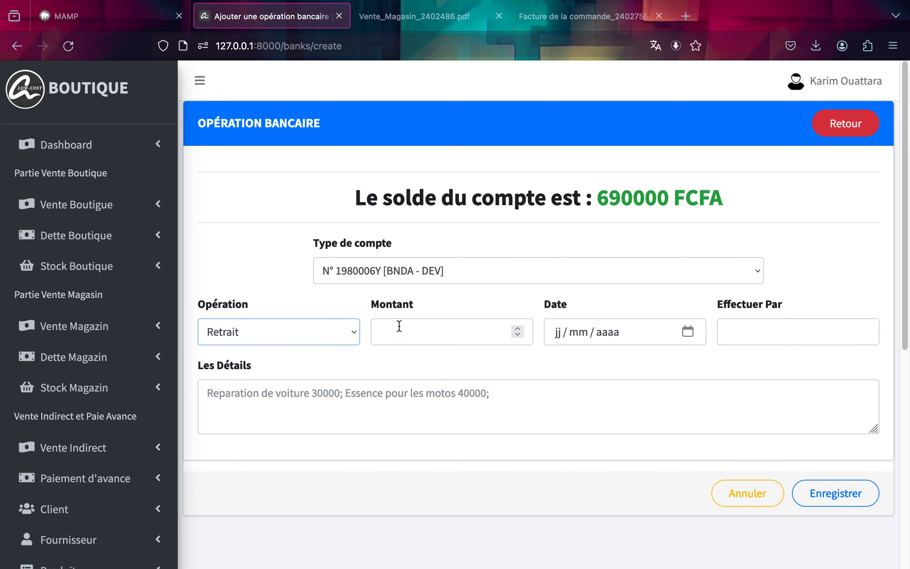
Set the withdrawal amount to 100000, the date to 07/02/2024 and Effectuer Par to Dev.
left_click(424, 331)
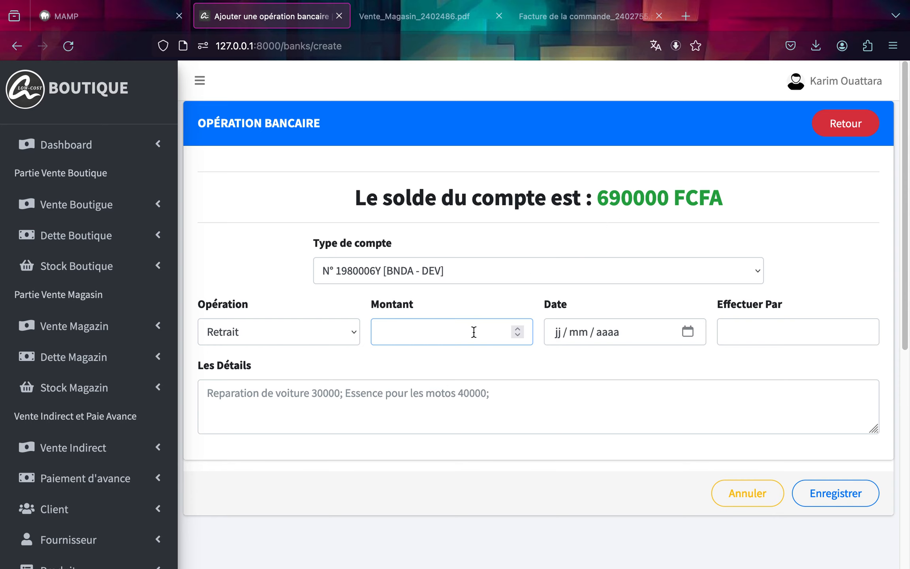
type("100000")
left_click(688, 331)
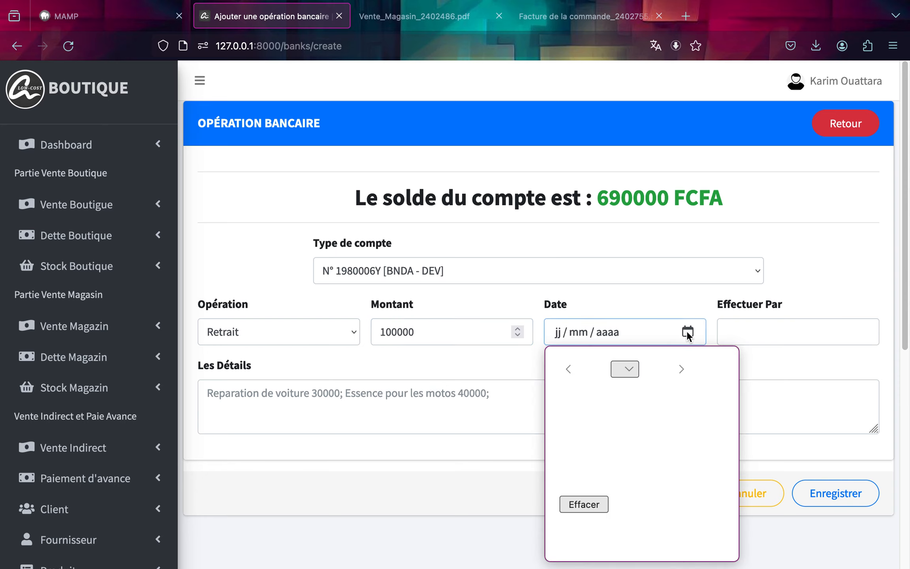
left_click(618, 433)
left_click(761, 338)
left_click(761, 339)
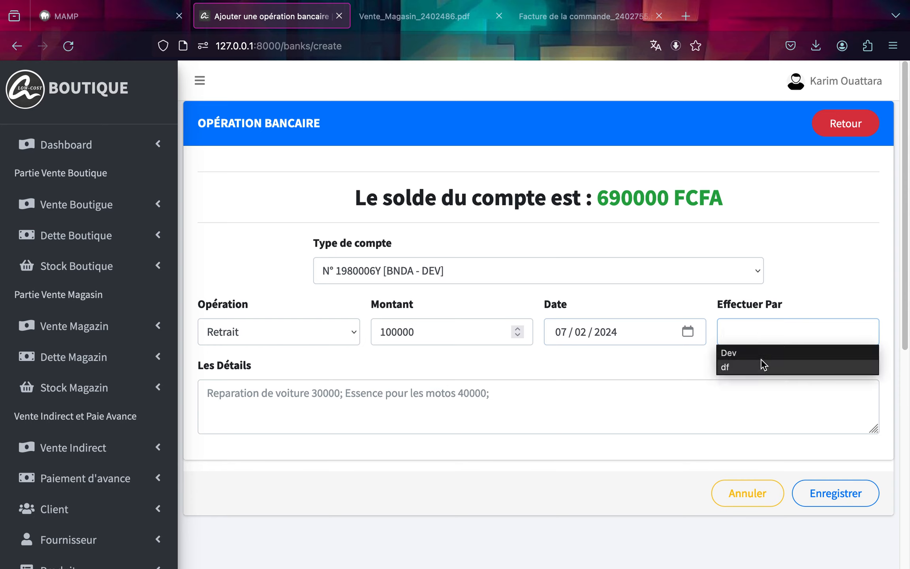
left_click(760, 355)
Enter the details "Pour alimenté la caisse" and save the withdrawal.
left_click(702, 401)
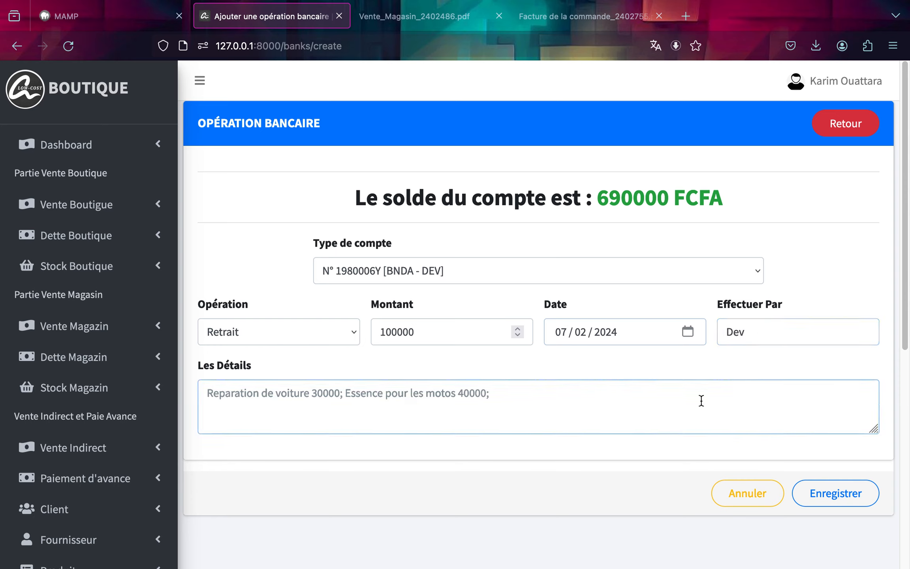
type("Pour a")
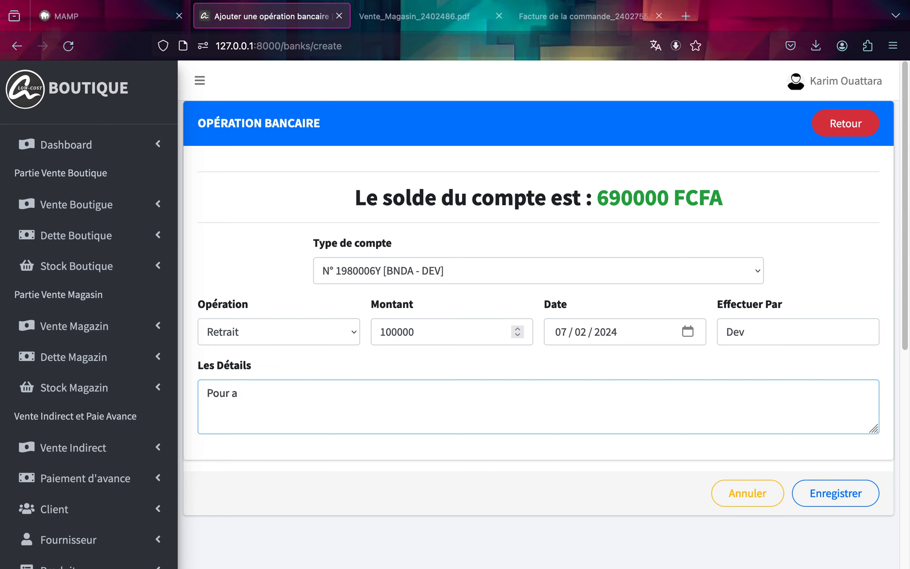
type("lima")
key("BackSpace")
key("BackSpace")
type("enté la caisse")
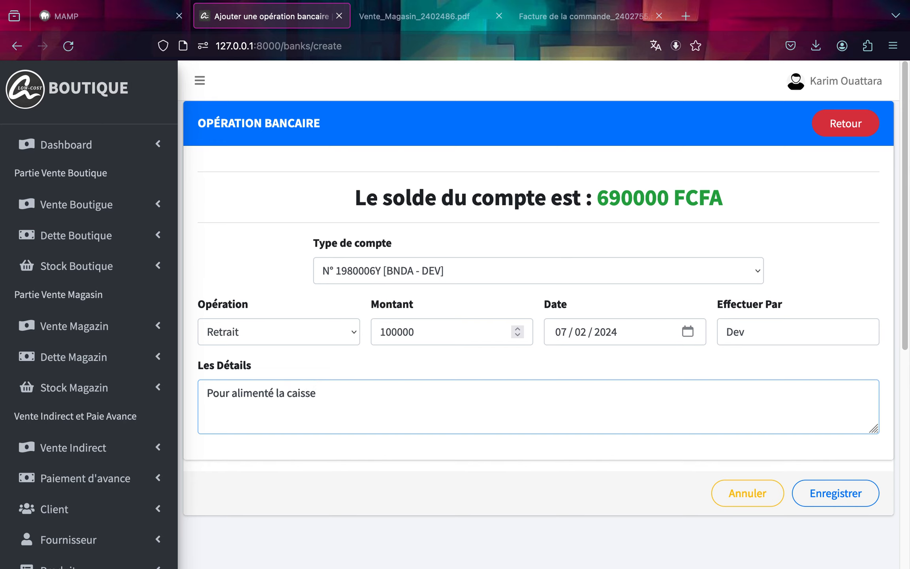
left_click(854, 504)
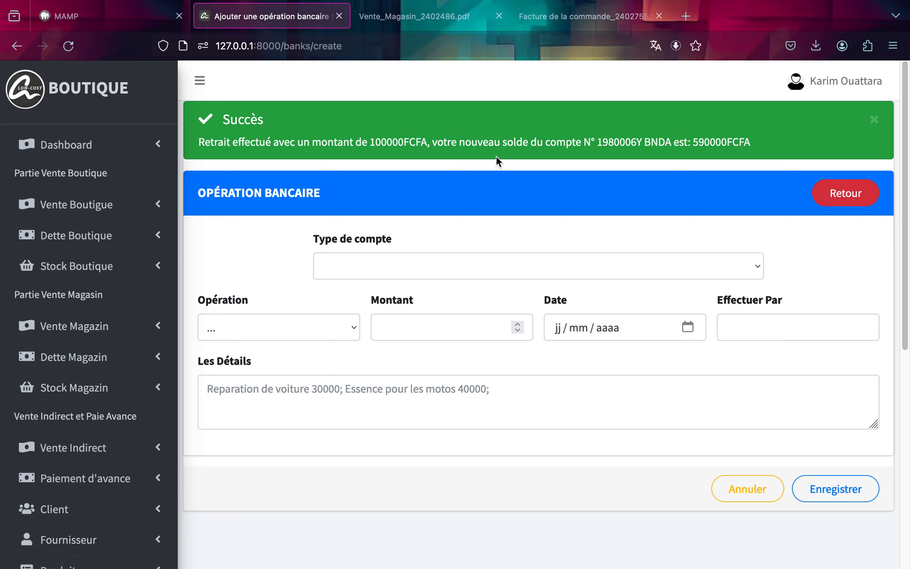
Return to the bank operations list and start a new Dépôt operation on the CAISSE account.
left_click(860, 198)
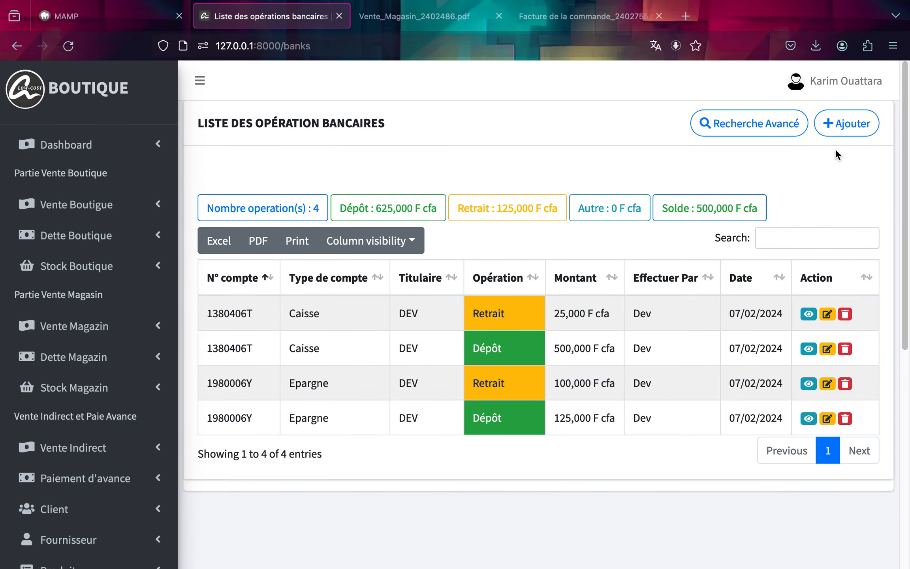
left_click(842, 127)
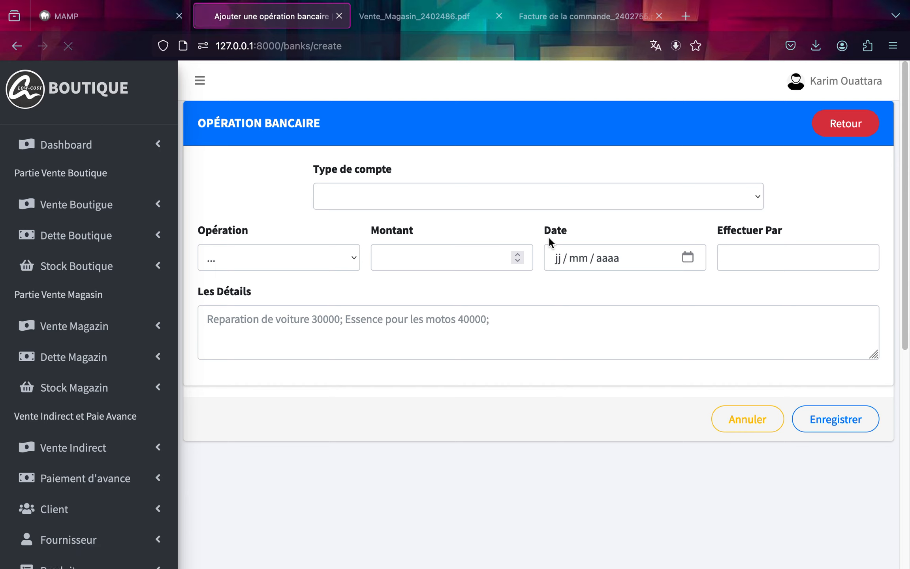
left_click(554, 197)
left_click(548, 223)
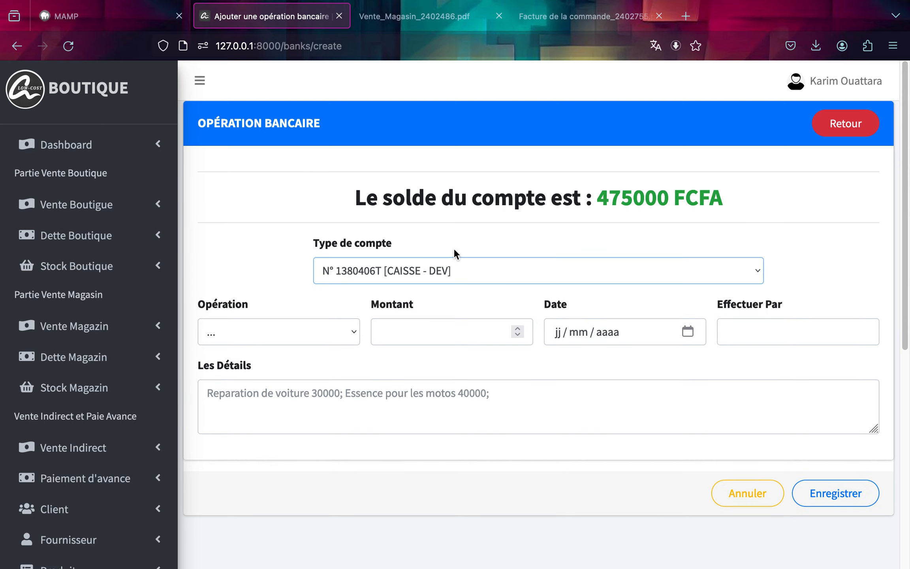
left_click(289, 327)
left_click(288, 341)
Set the deposit amount to 100000, the date to 07/02/2024 and Effectuer Par to Dev, then save it.
left_click(408, 328)
type("10000")
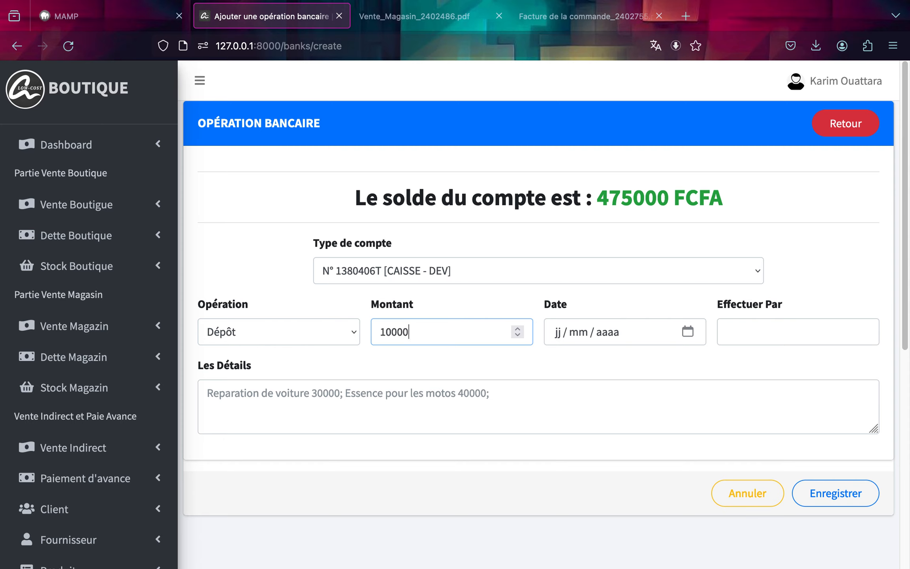
type("0")
left_click(691, 328)
left_click(618, 433)
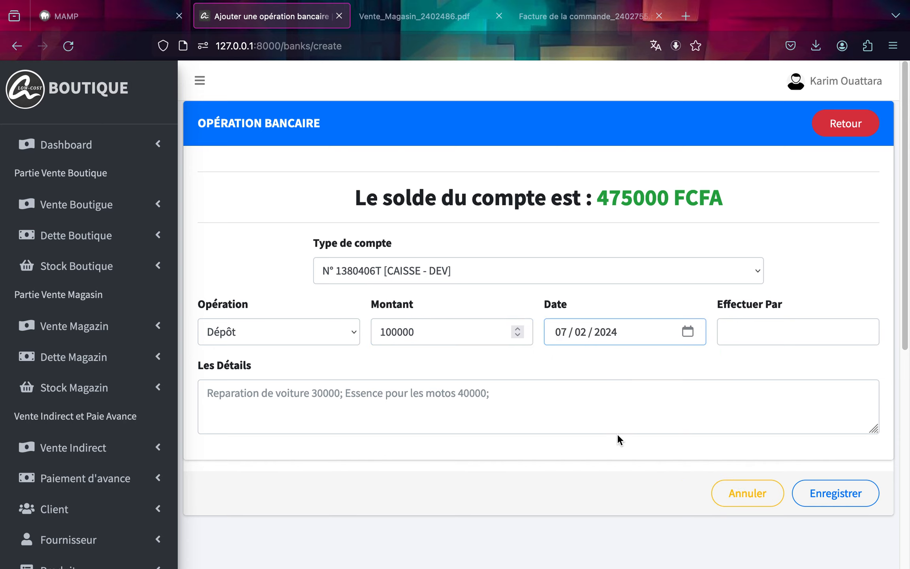
left_click(755, 334)
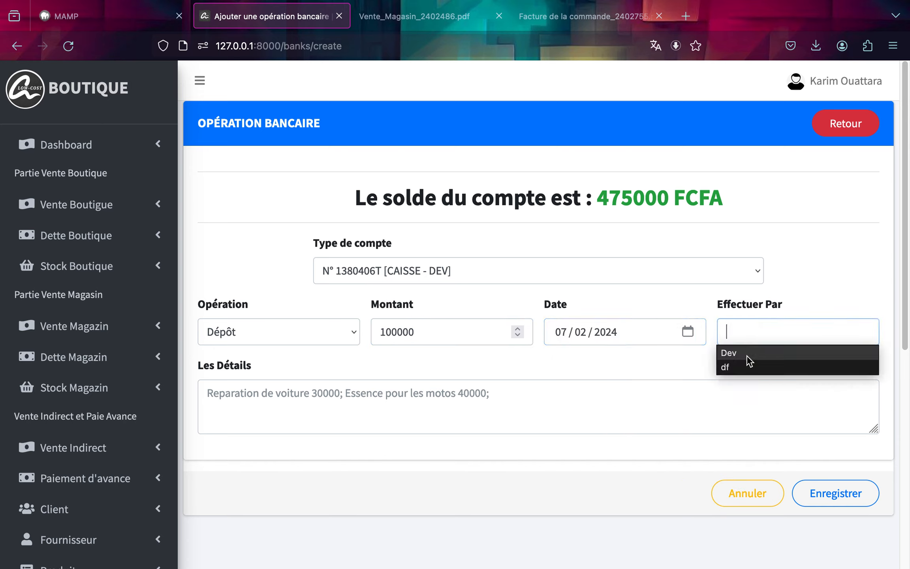
left_click(747, 351)
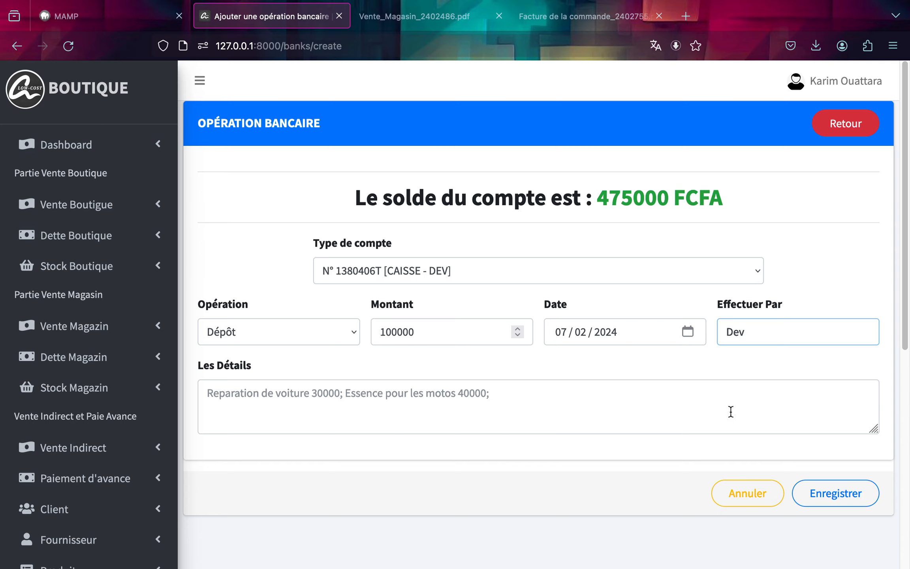
left_click(806, 490)
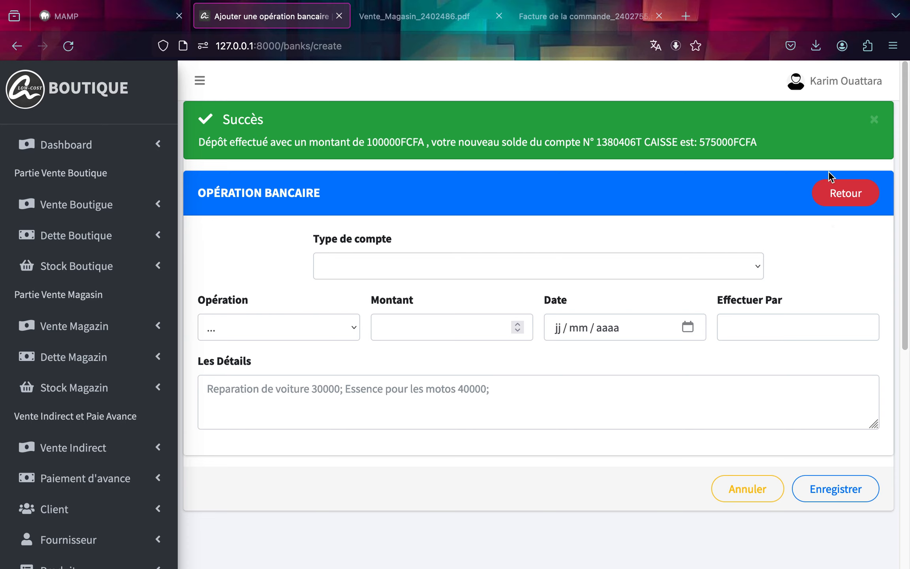
Open a new bank operation form and compare the balances of the BNDA and CAISSE accounts, then return to the list.
left_click(856, 195)
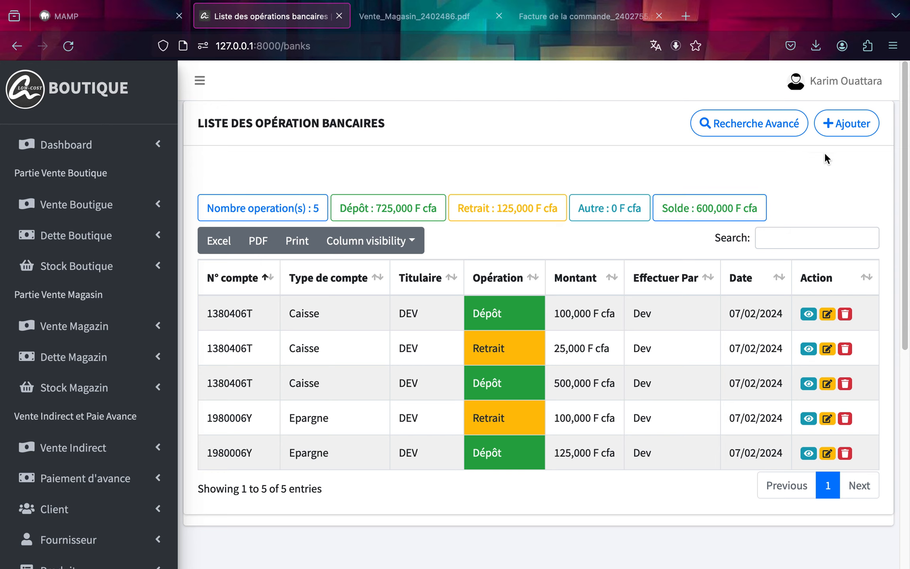
left_click(838, 127)
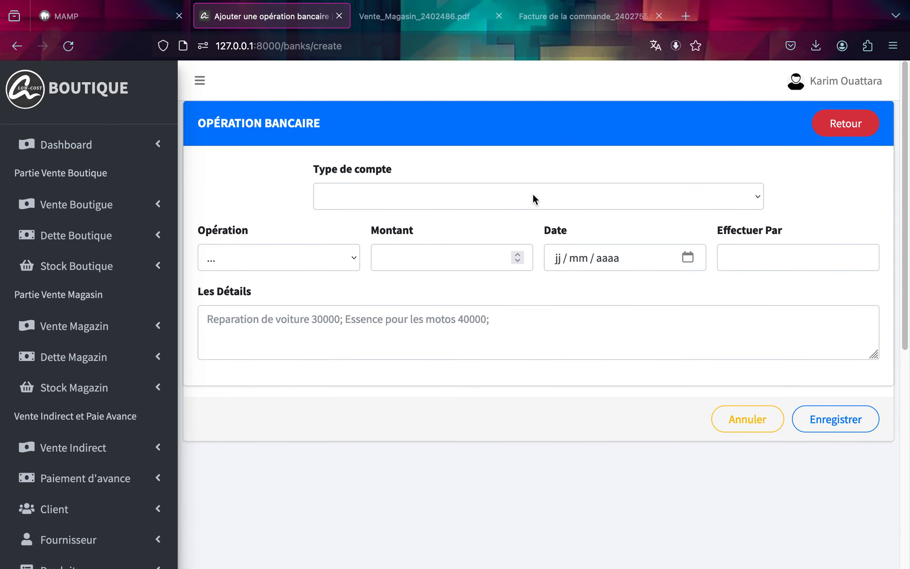
left_click(533, 196)
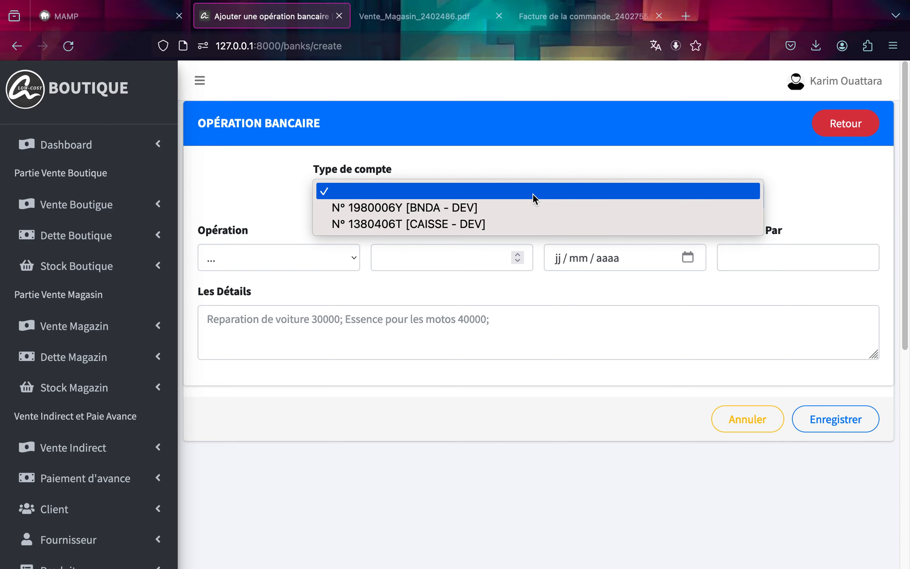
left_click(472, 209)
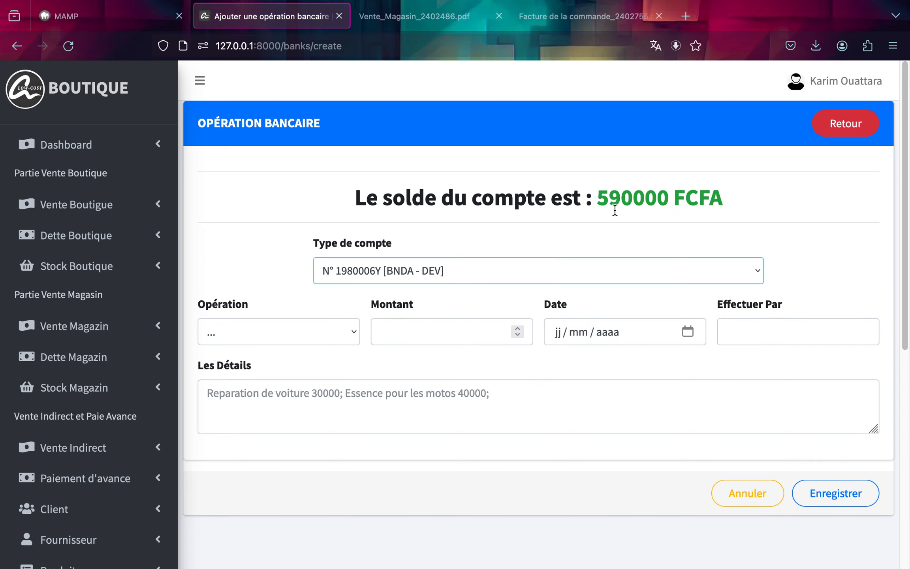
left_click(567, 271)
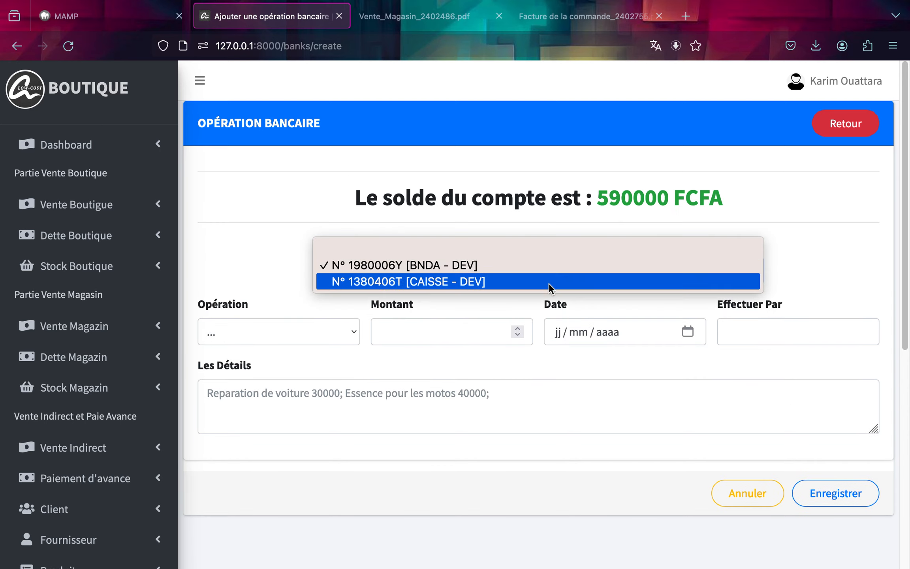
left_click(546, 285)
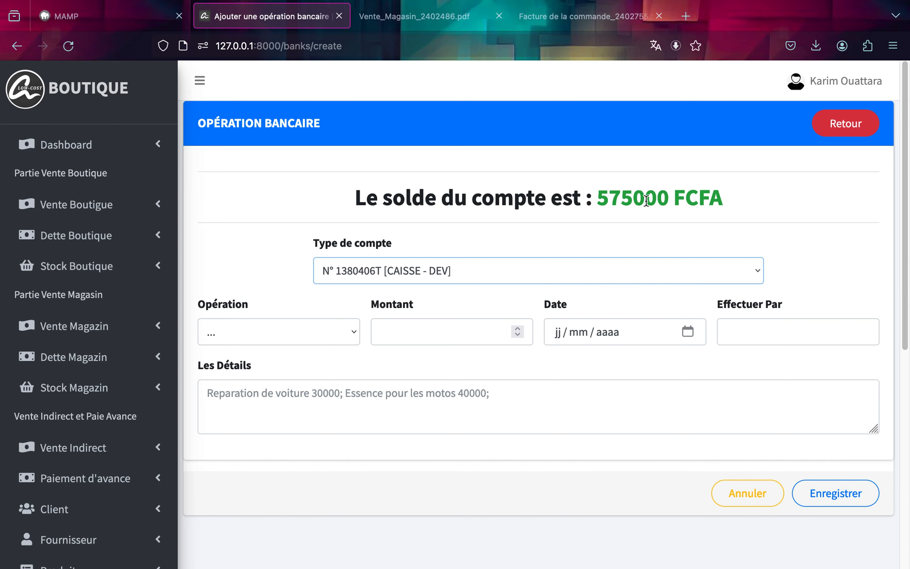
left_click(830, 117)
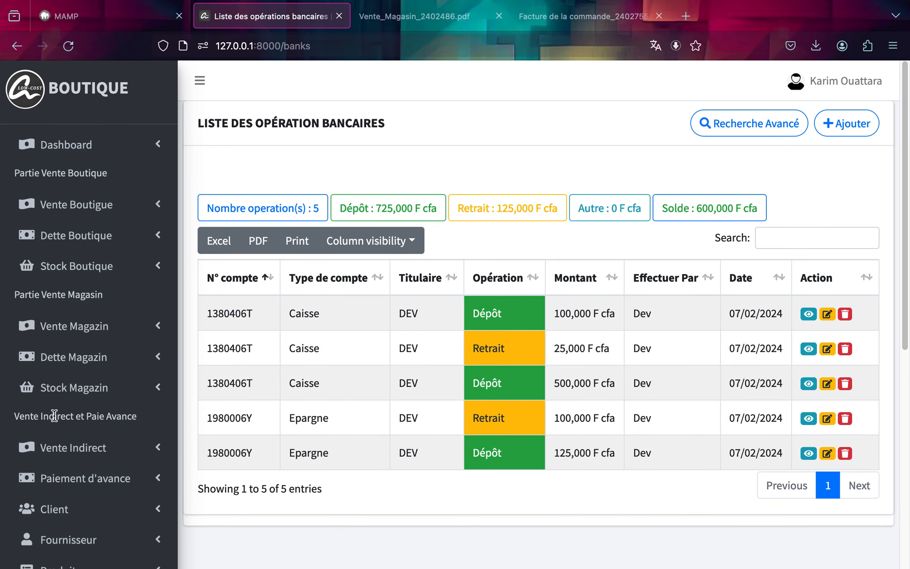
Open the Caisse opération page and review the BNDA account's entries, exits and balance.
scroll(91, 407, "down", 10)
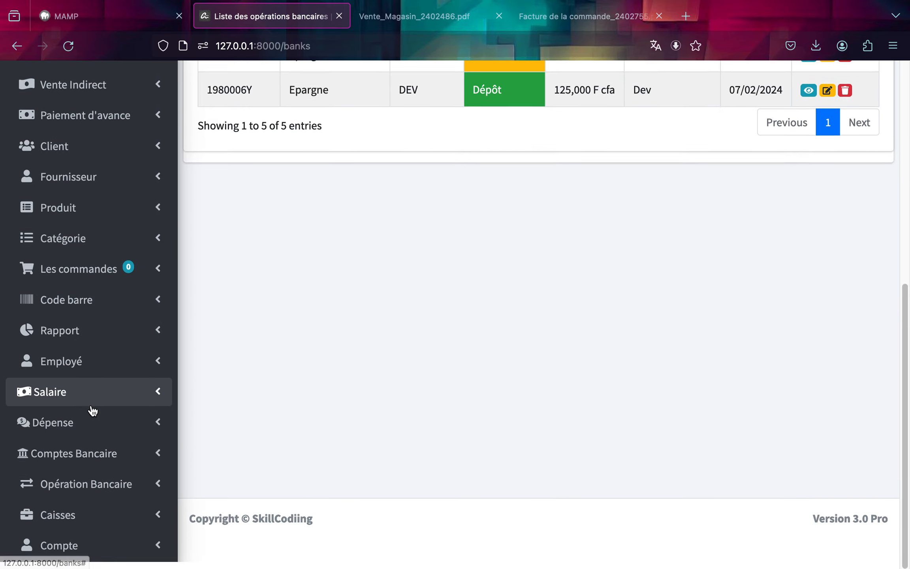
left_click(67, 529)
scroll(67, 524, "down", 3)
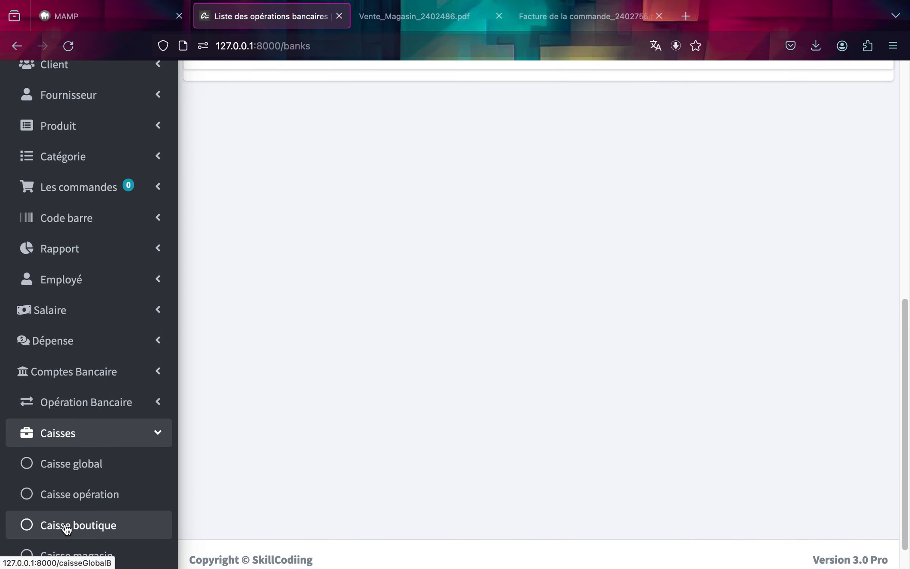
left_click(103, 501)
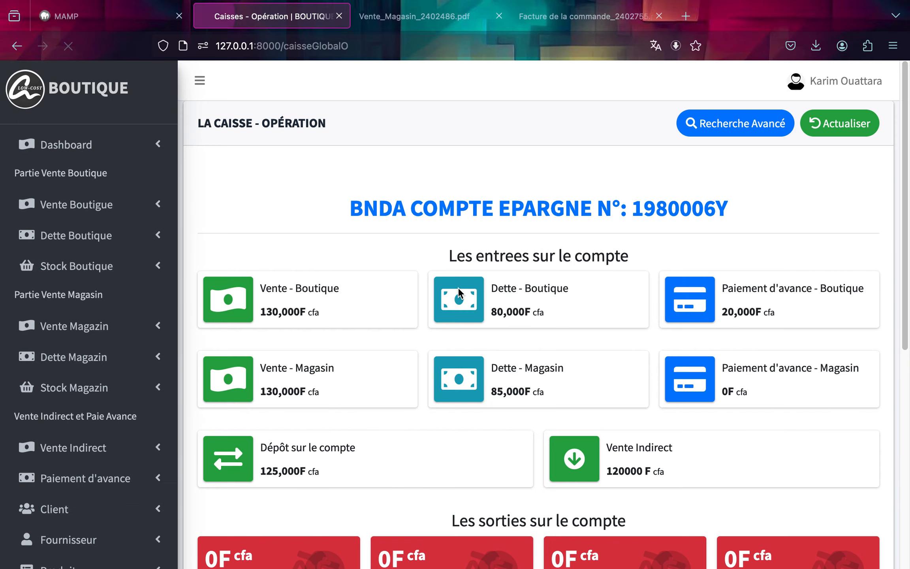
scroll(458, 293, "down", 4)
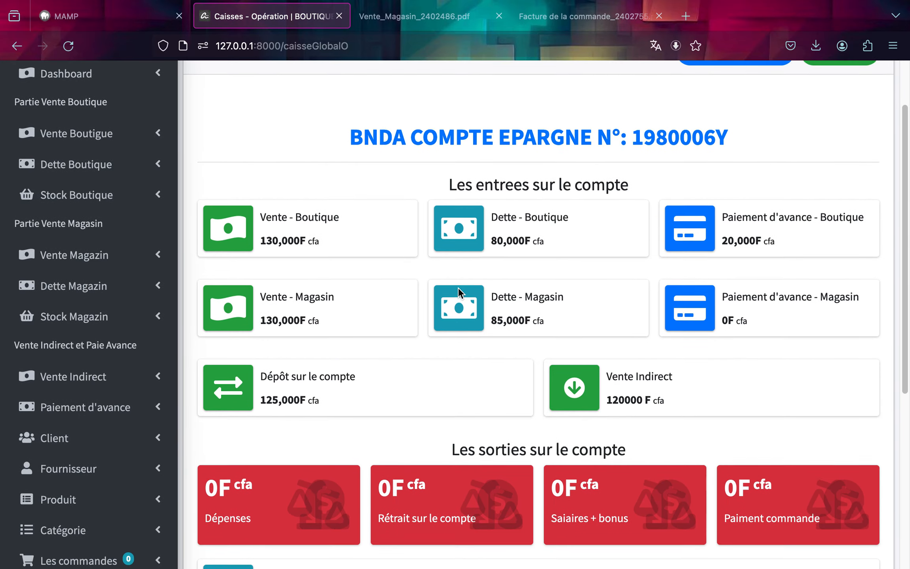
scroll(458, 288, "up", 1)
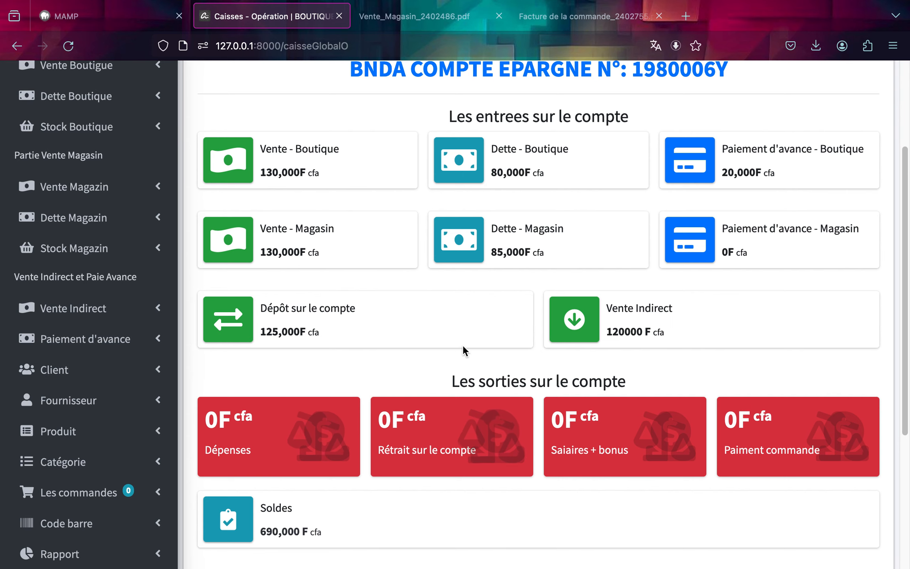
scroll(467, 342, "down", 2)
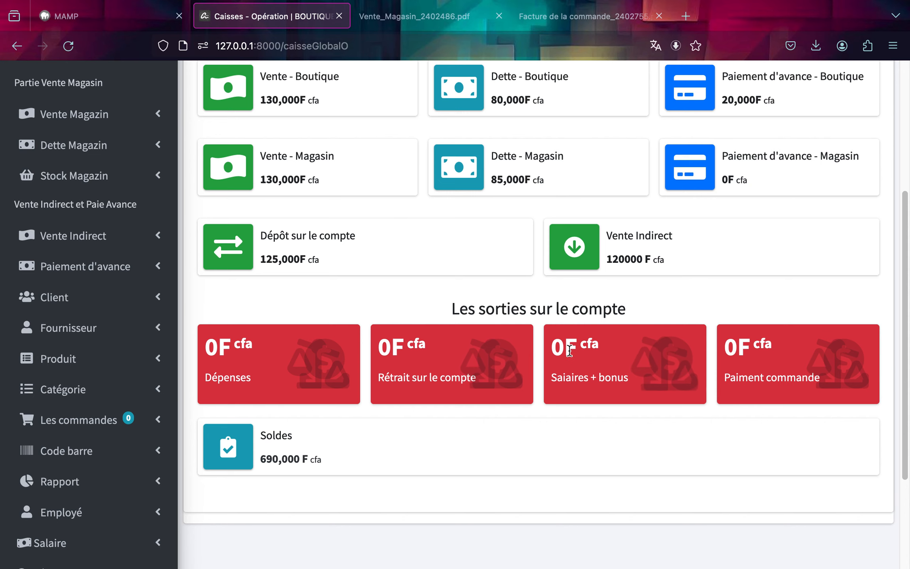
scroll(569, 356, "up", 1)
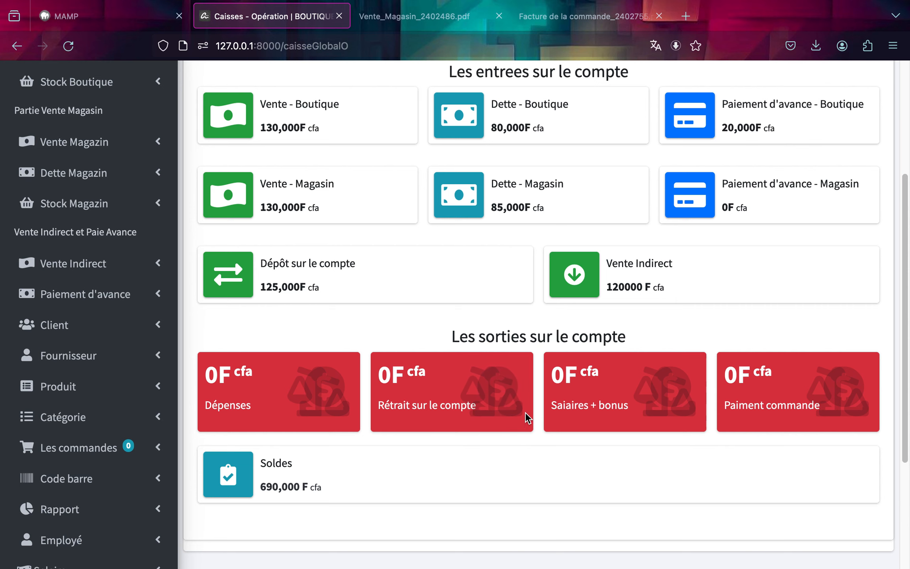
scroll(585, 326, "up", 1)
scroll(585, 326, "up", 5)
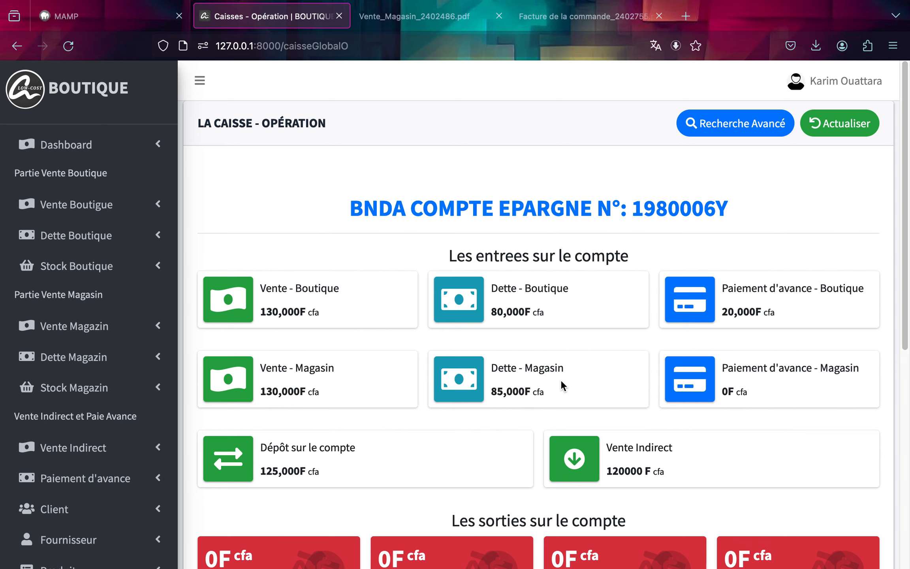
scroll(586, 436, "down", 1)
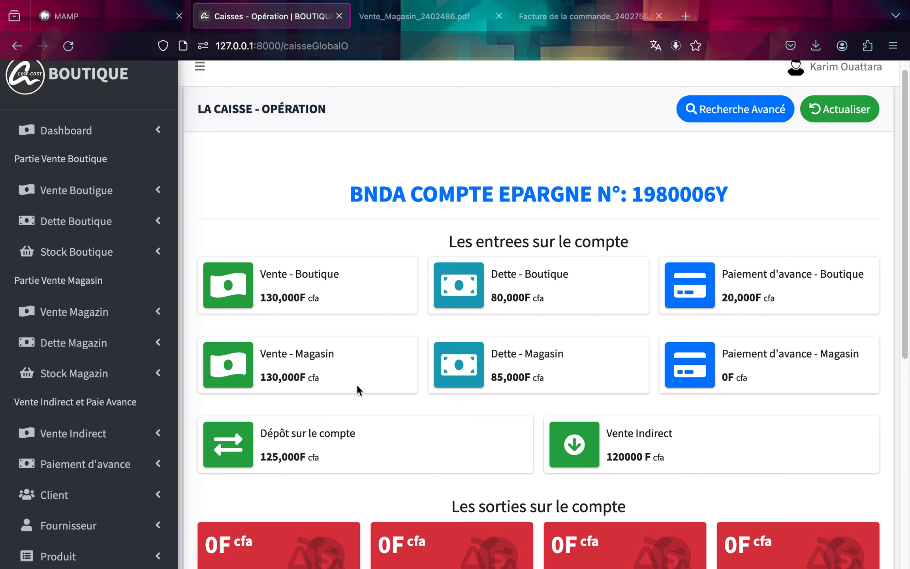
scroll(521, 443, "down", 3)
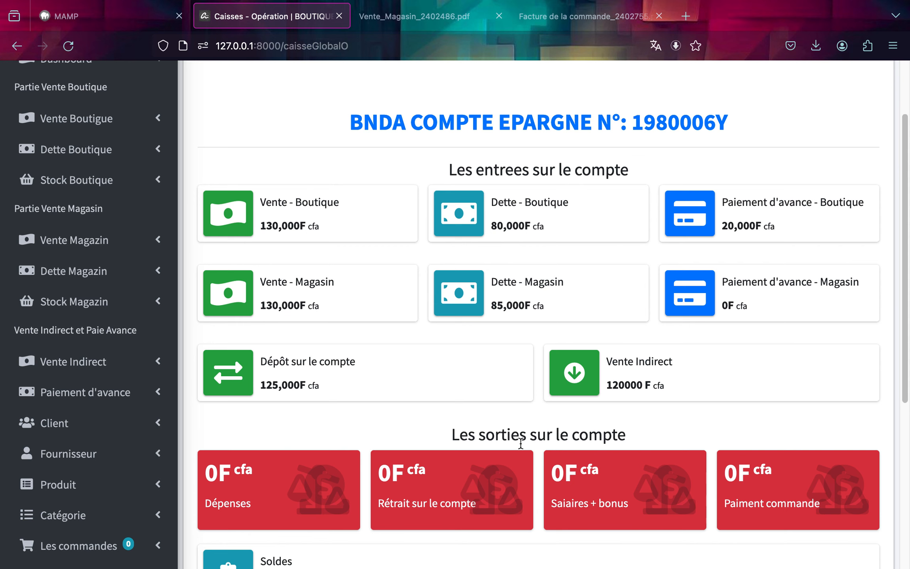
scroll(598, 293, "down", 2)
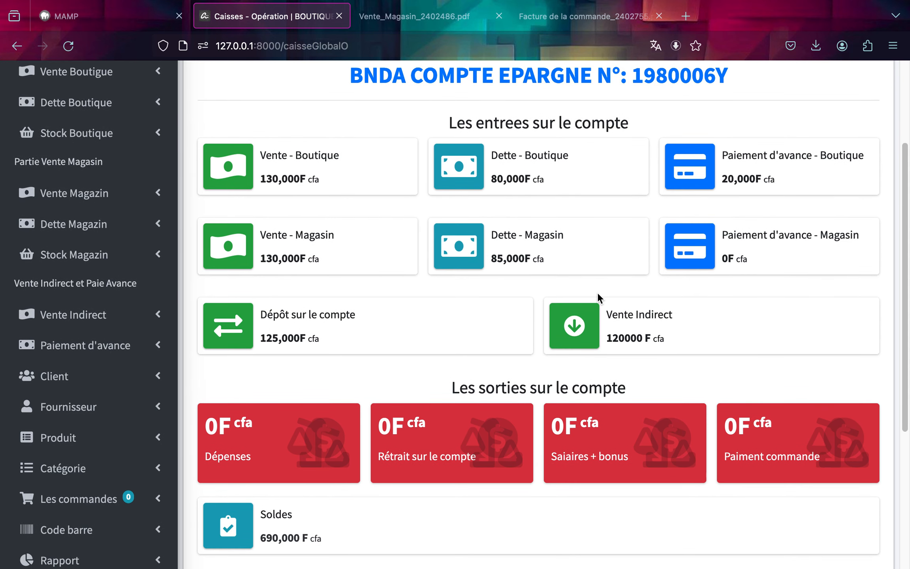
scroll(598, 293, "down", 5)
scroll(594, 288, "up", 10)
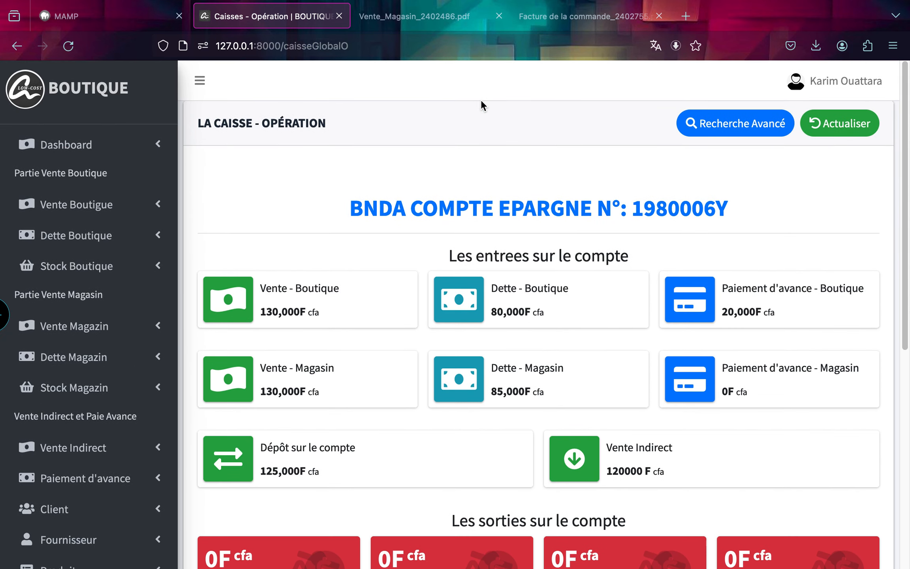
Run an advanced search filtered to the BNDA account and review the resulting entries, exits and balance.
left_click(735, 124)
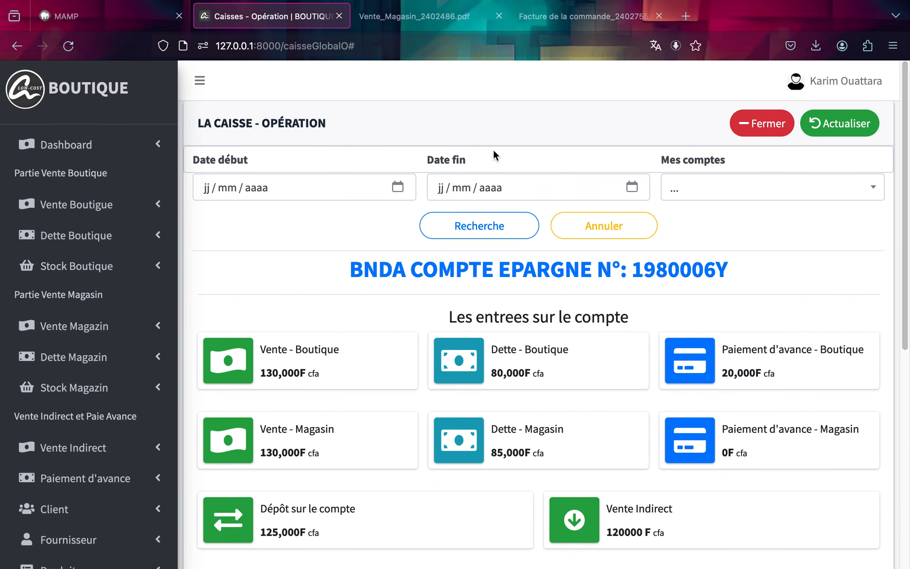
left_click(679, 189)
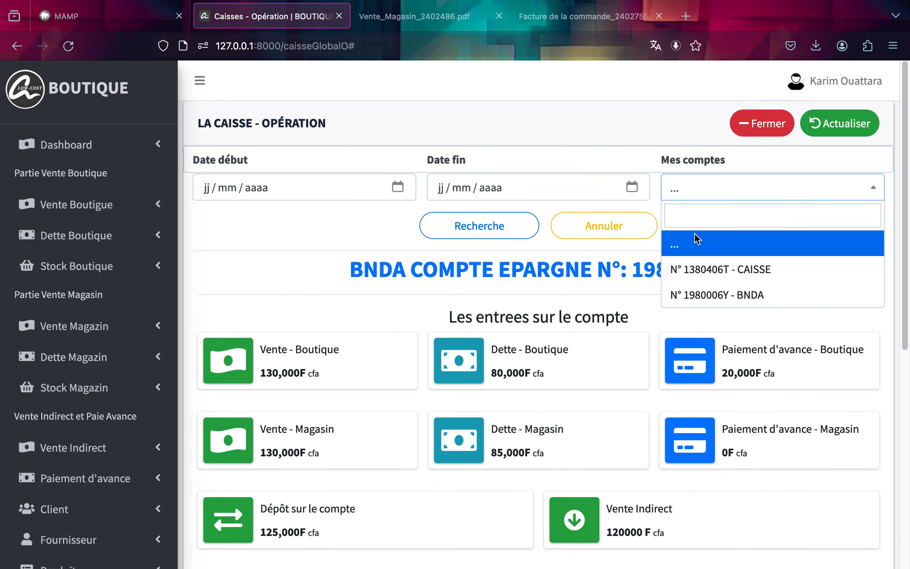
left_click(702, 291)
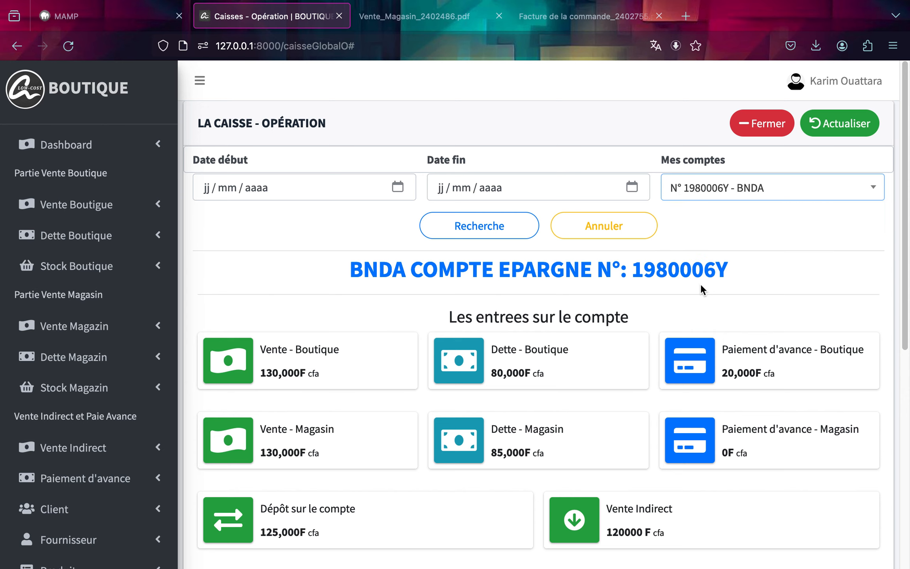
left_click(510, 236)
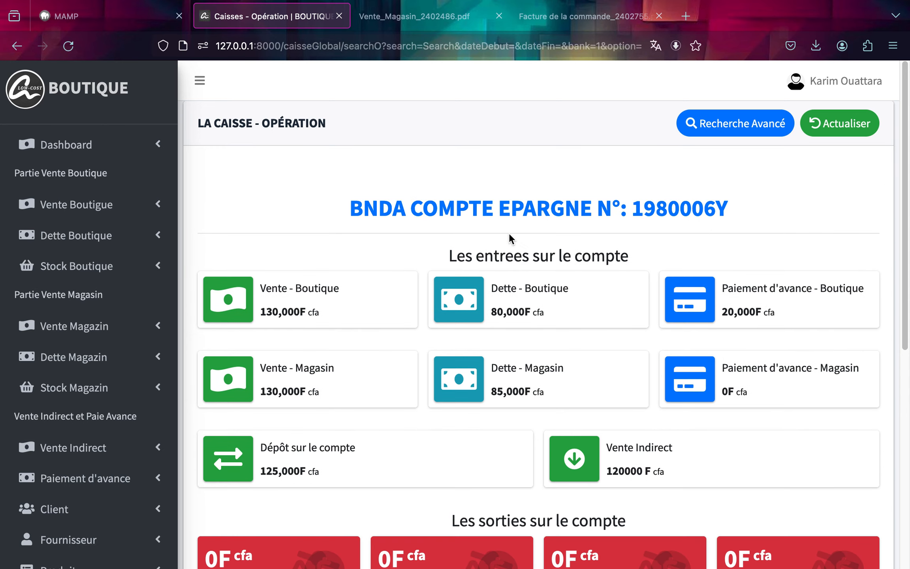
scroll(509, 236, "down", 1)
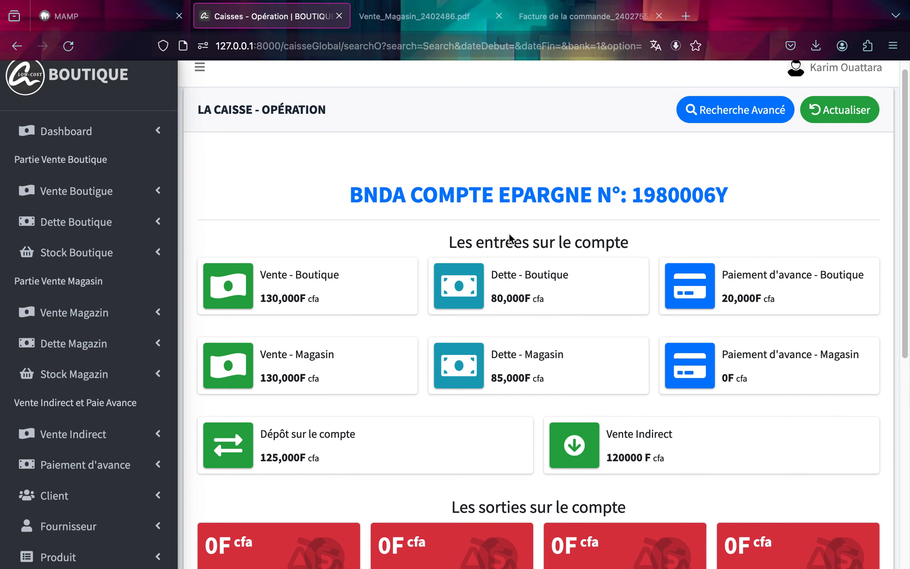
scroll(510, 237, "down", 5)
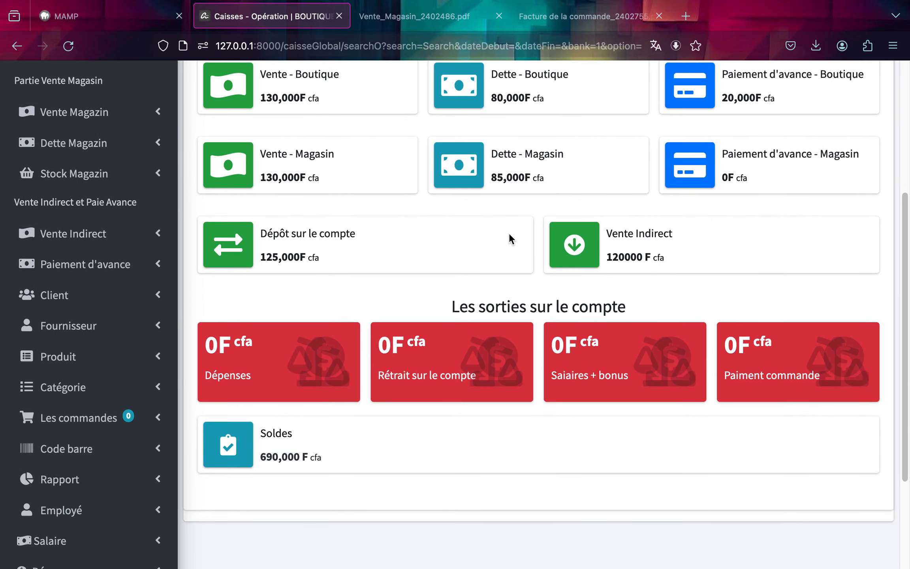
scroll(510, 235, "up", 4)
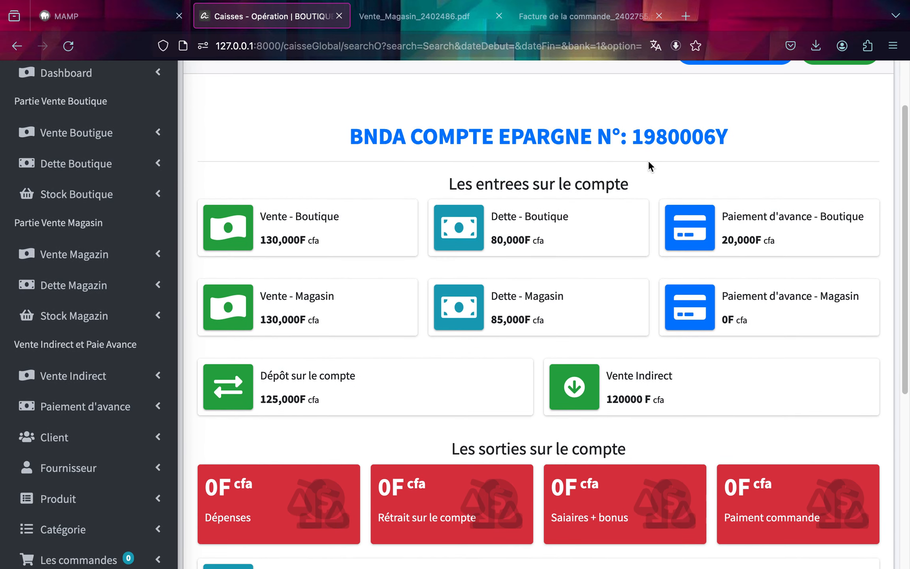
scroll(649, 161, "up", 2)
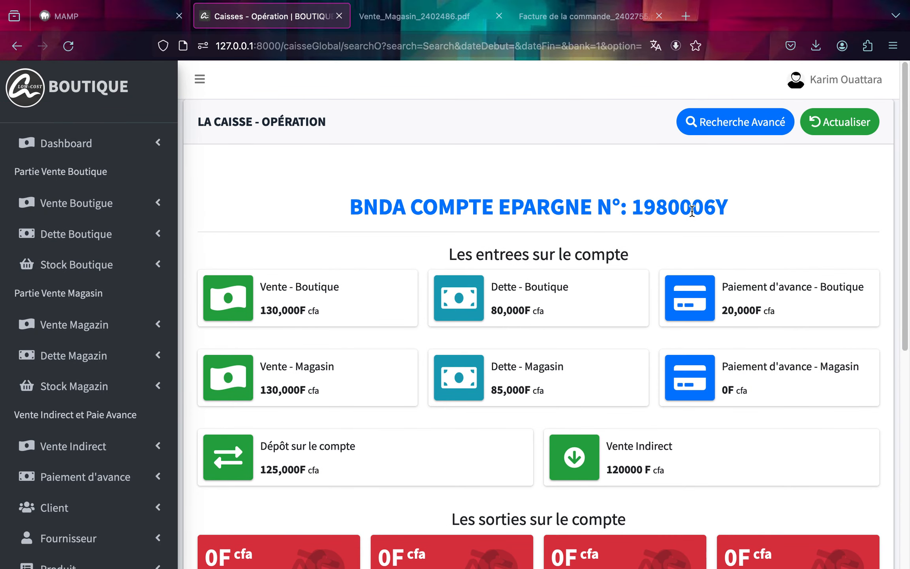
left_click(768, 122)
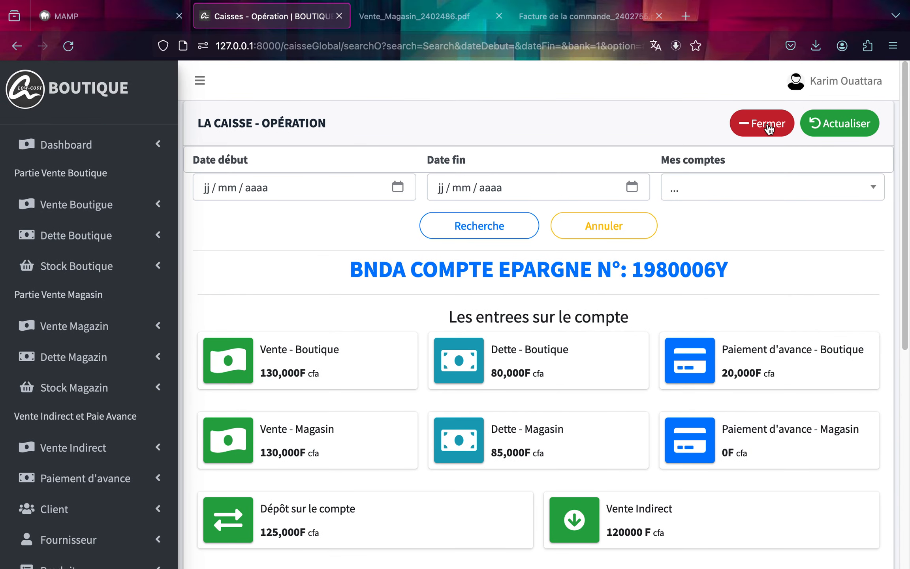
left_click(750, 190)
left_click(718, 277)
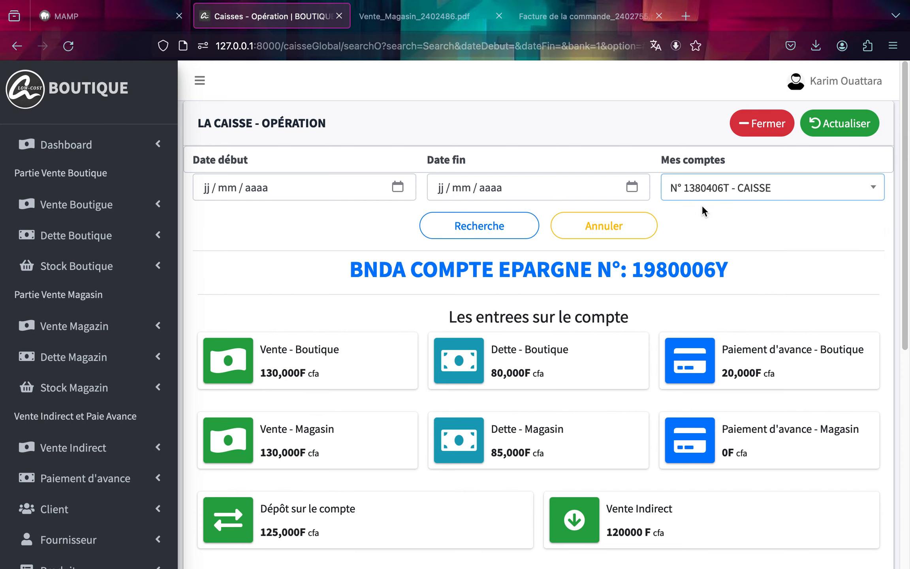
left_click(476, 224)
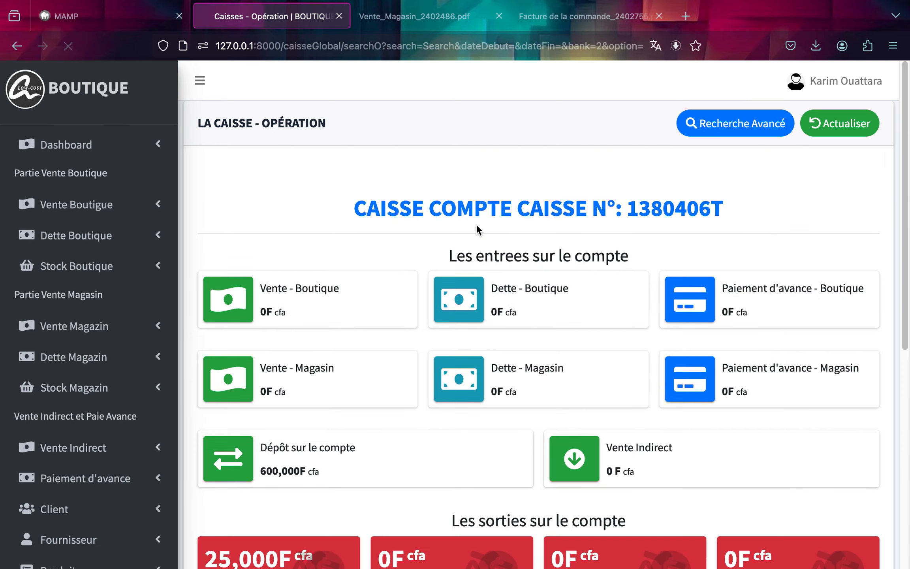
Review the CAISSE account's entries, exits and balance.
scroll(476, 226, "down", 3)
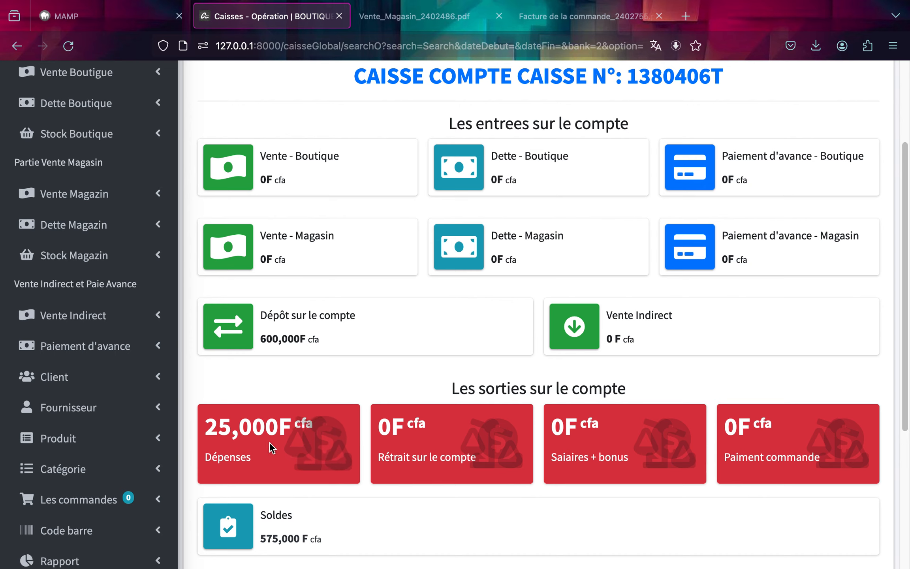
scroll(584, 354, "down", 2)
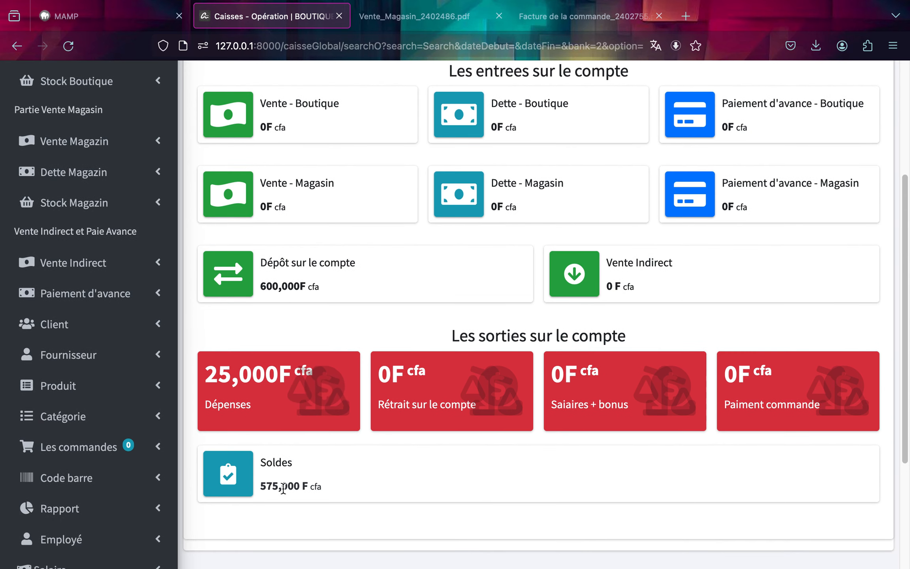
scroll(400, 411, "down", 5)
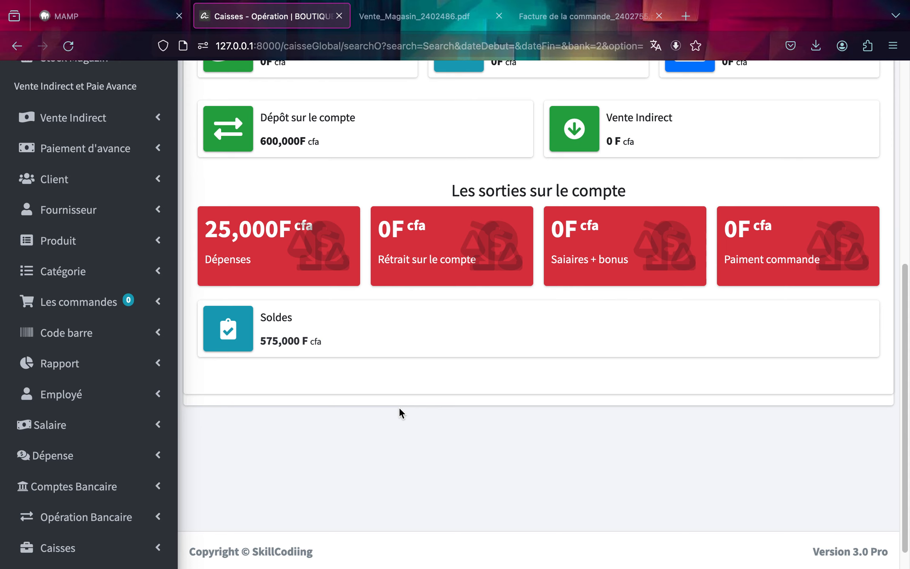
scroll(488, 335, "up", 1)
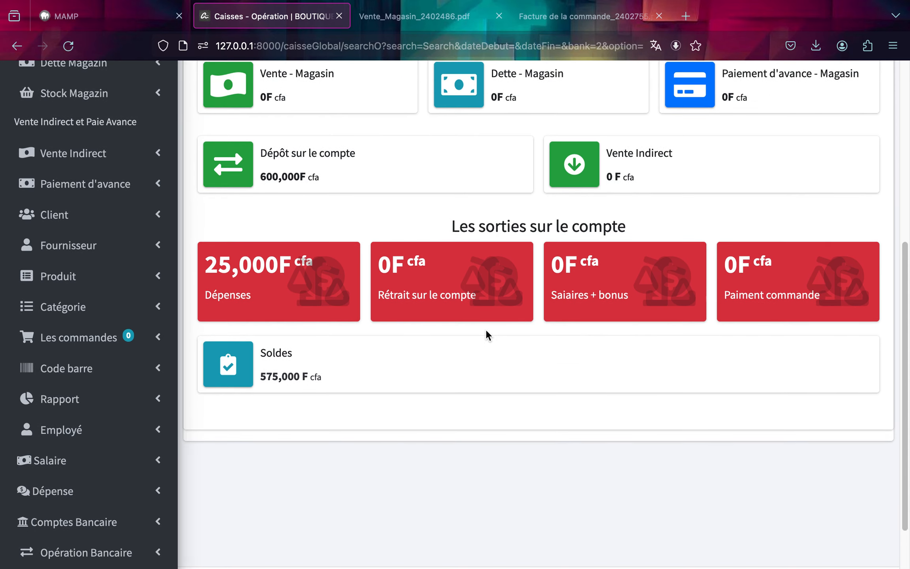
scroll(659, 232, "down", 1)
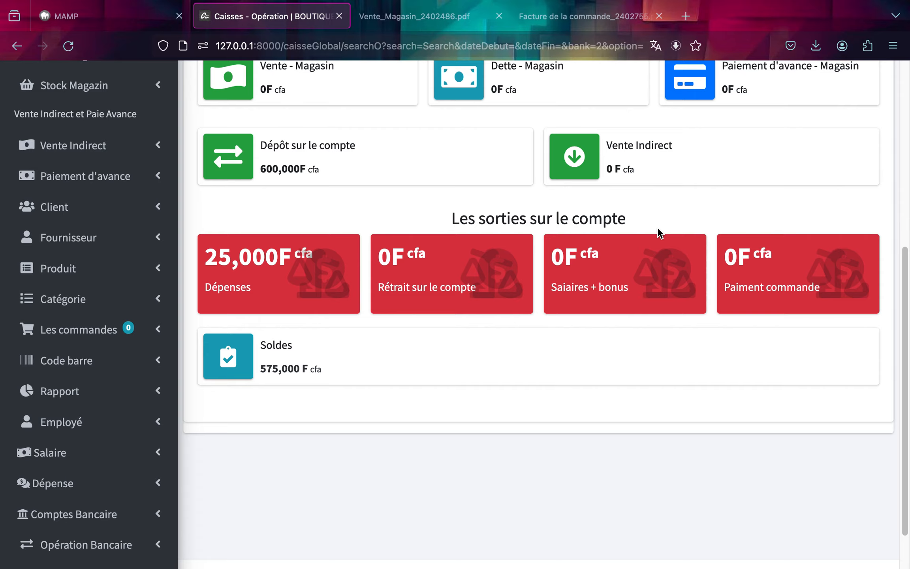
scroll(659, 232, "up", 2)
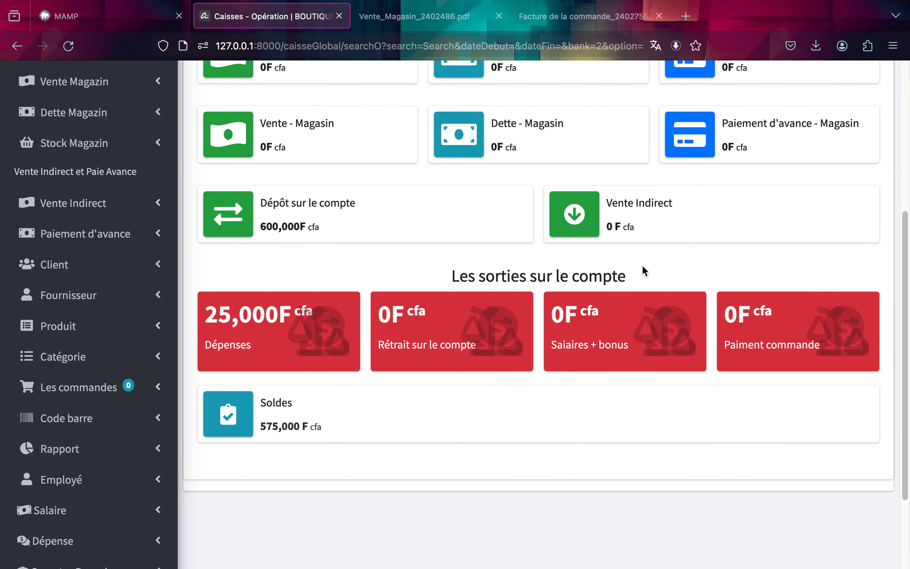
scroll(643, 267, "down", 1)
scroll(642, 267, "up", 2)
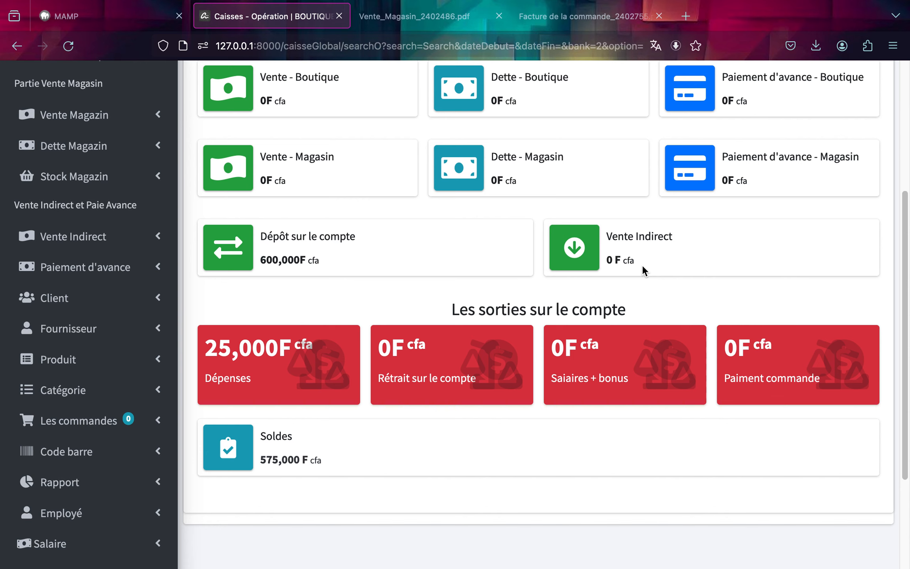
scroll(642, 265, "up", 5)
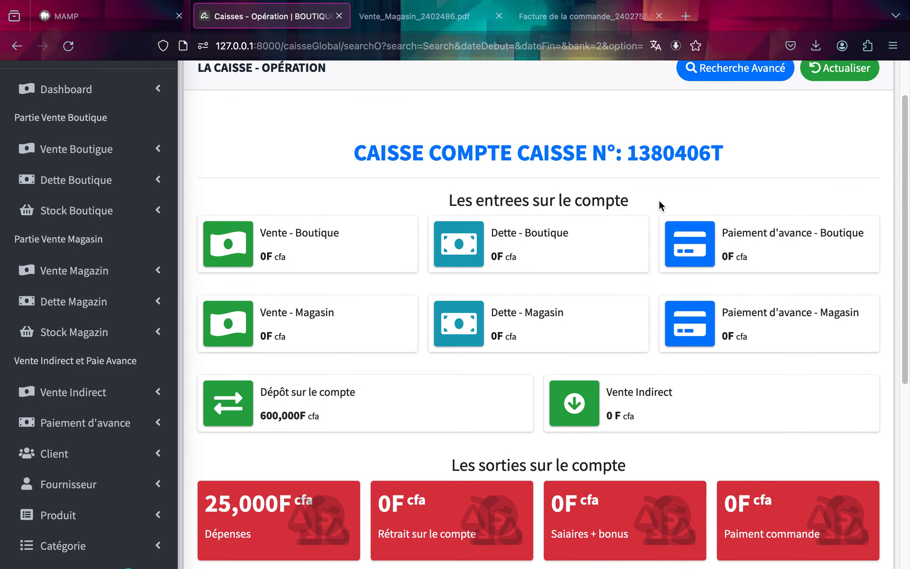
scroll(660, 205, "up", 1)
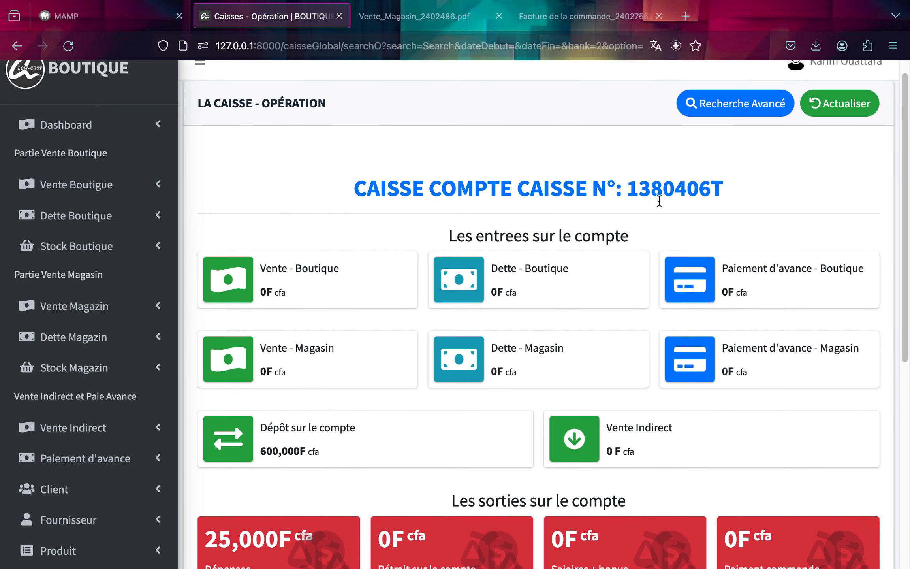
scroll(651, 203, "up", 1)
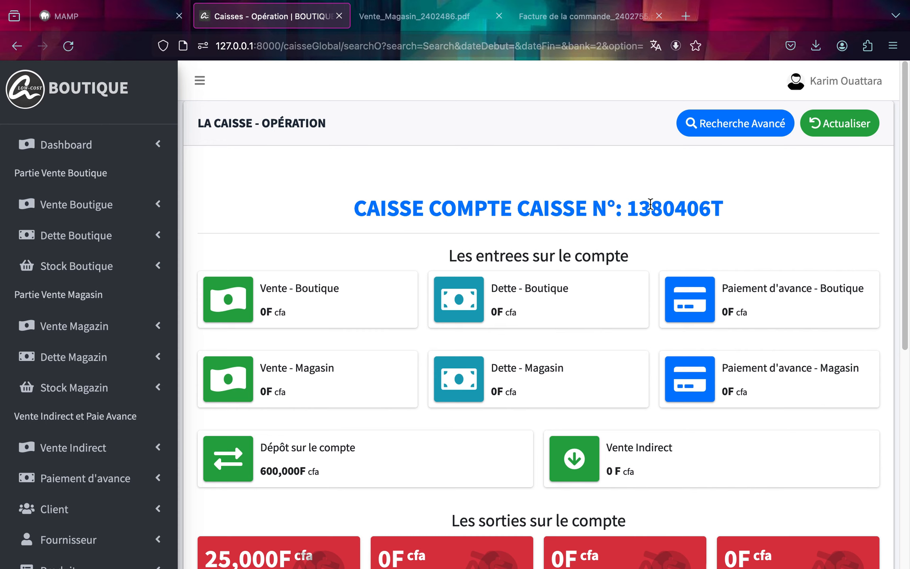